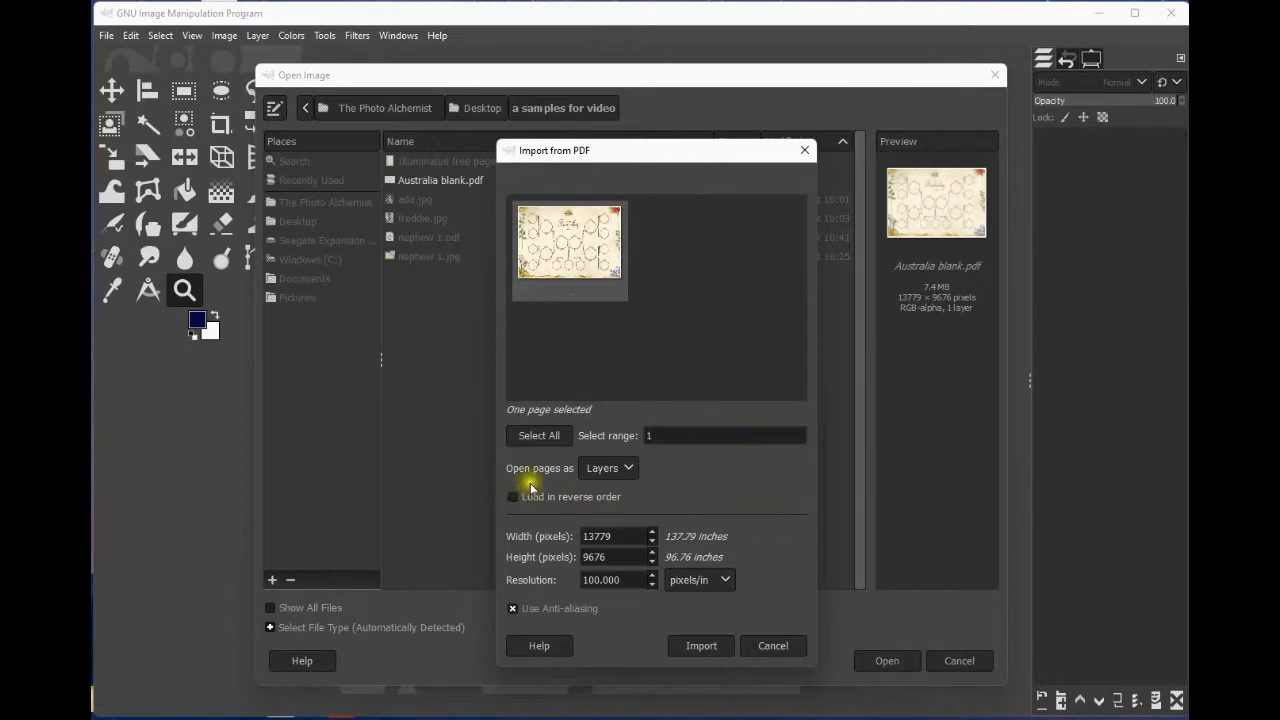
# Import the Australia blank PDF page, opening pages as Images.
pyautogui.click(612, 467)
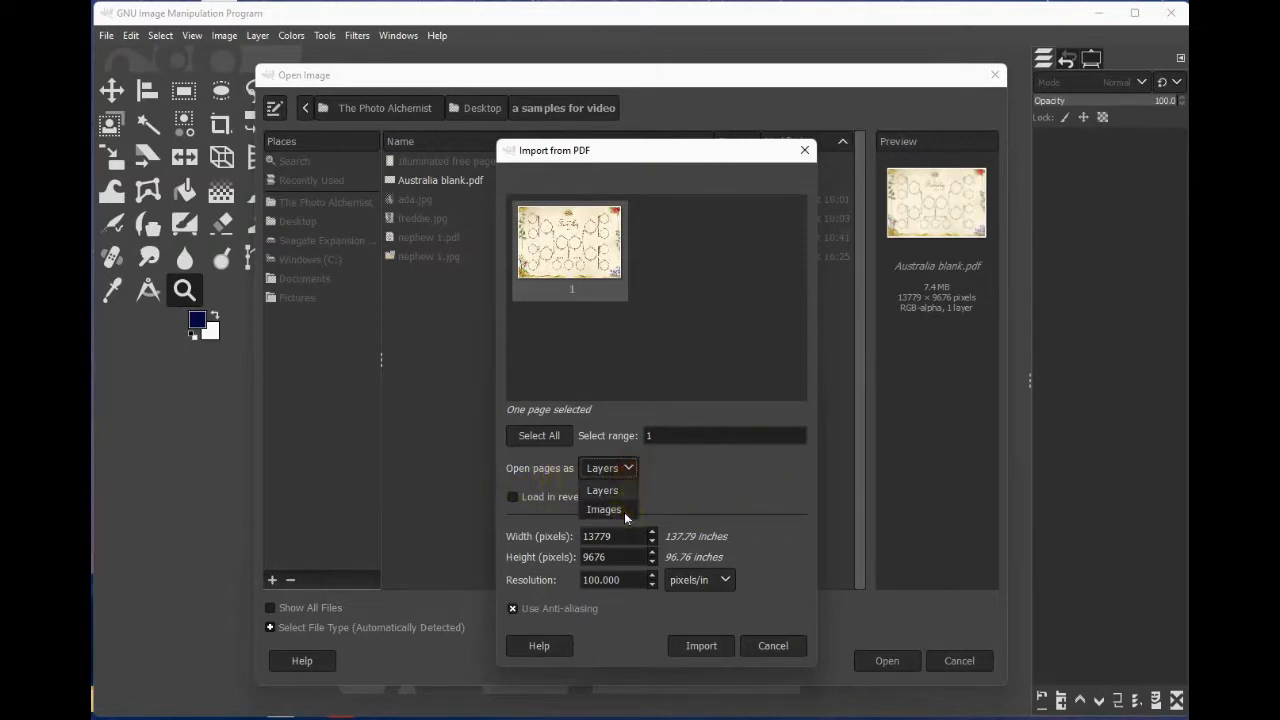
pyautogui.click(624, 512)
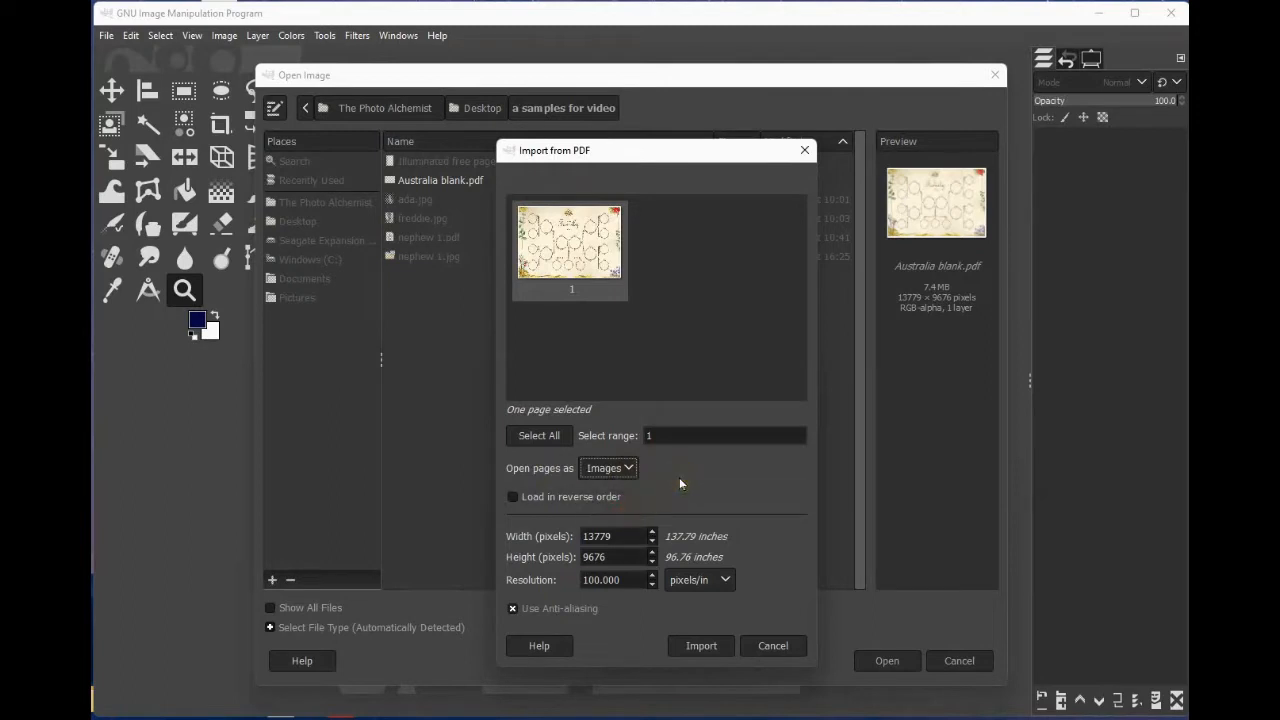
pyautogui.click(705, 646)
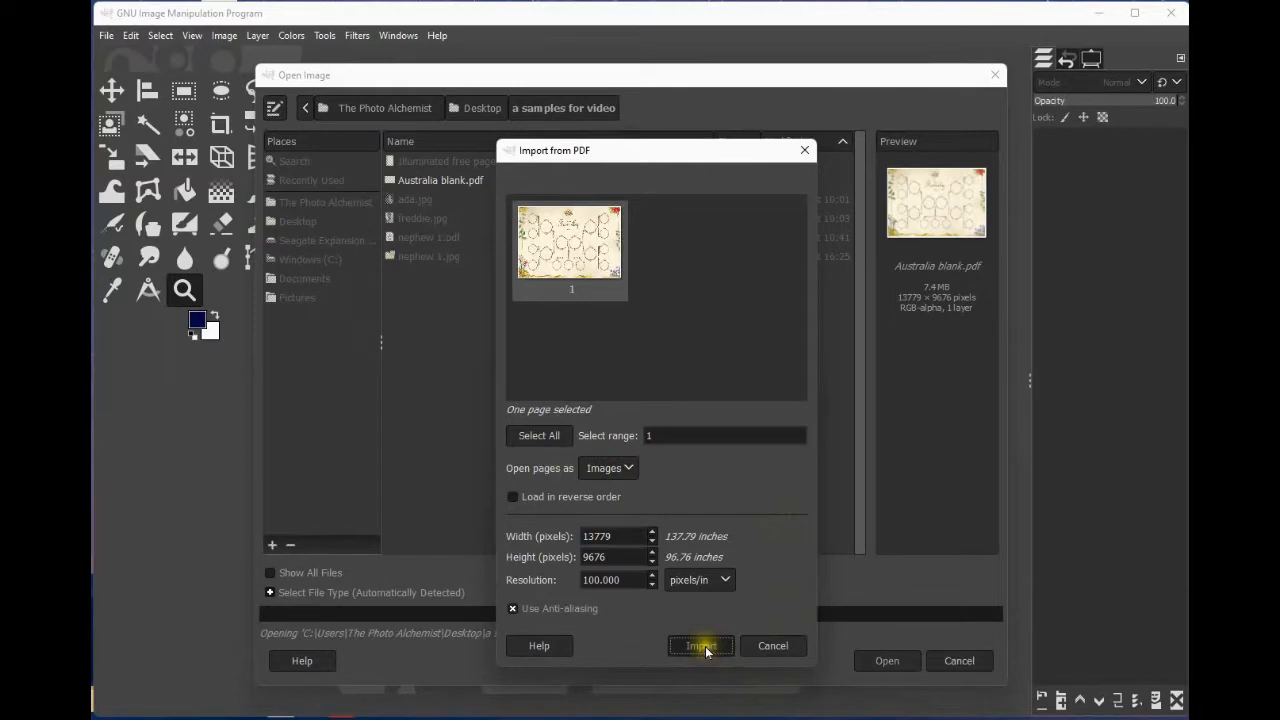
pyautogui.click(698, 648)
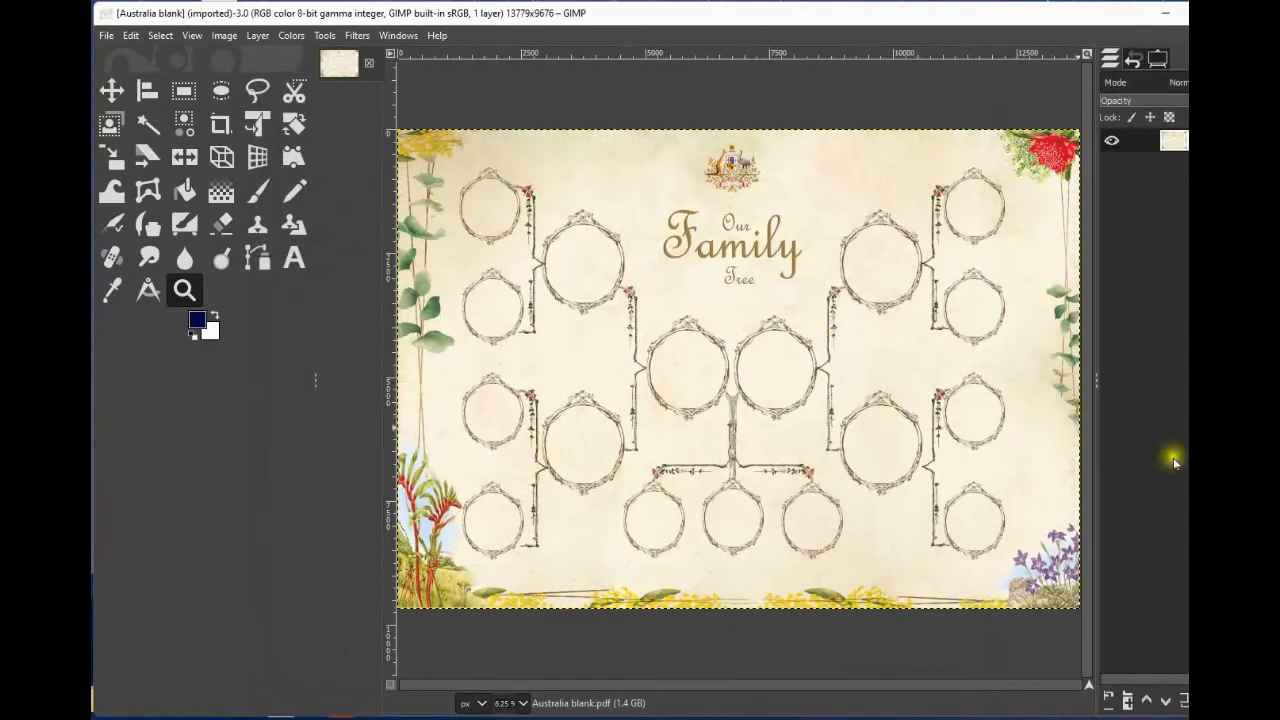
# Toggle the template layer's alpha-channel lock on and off.
pyautogui.moveTo(1252, 503); pyautogui.dragTo(1188, 503)
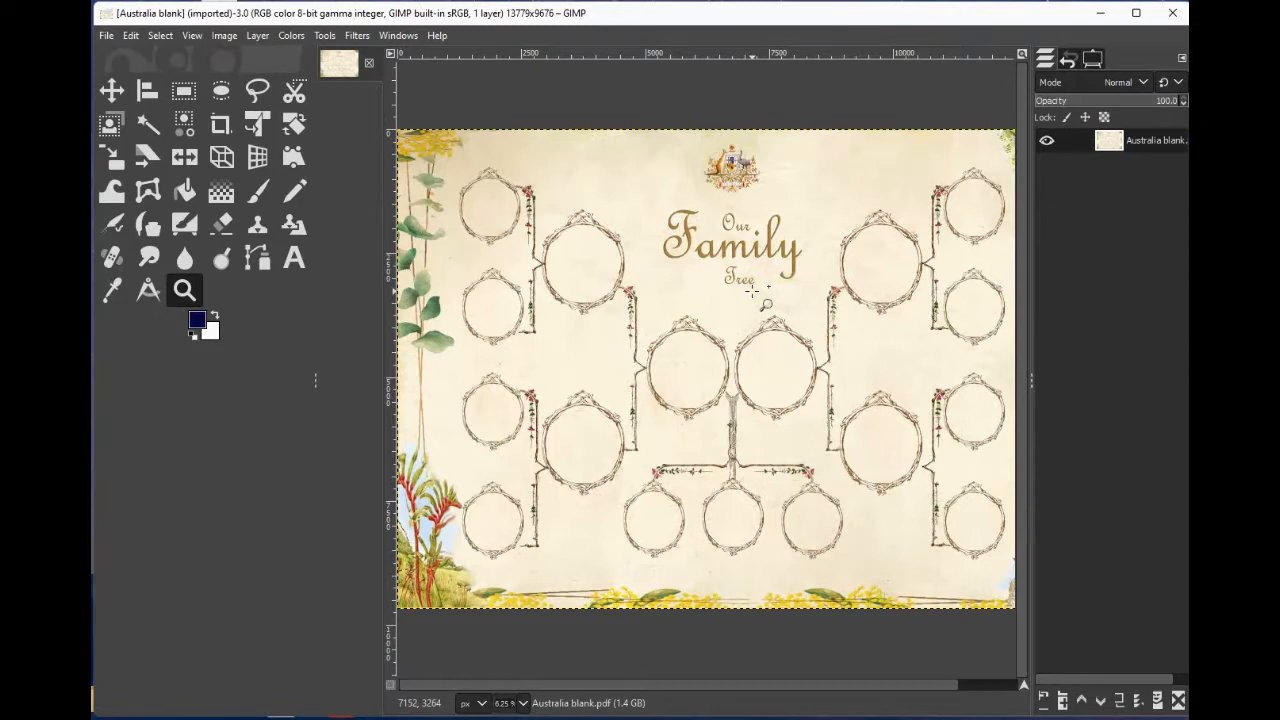
pyautogui.click(1104, 117)
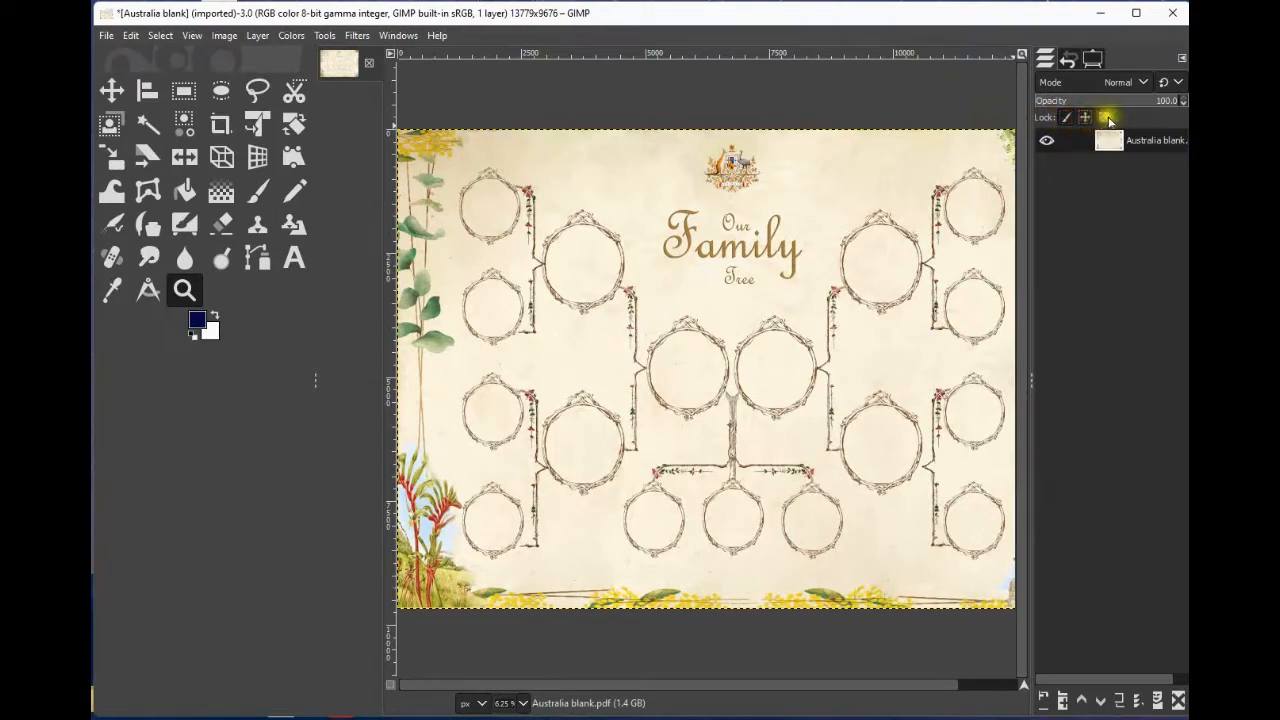
pyautogui.click(1108, 119)
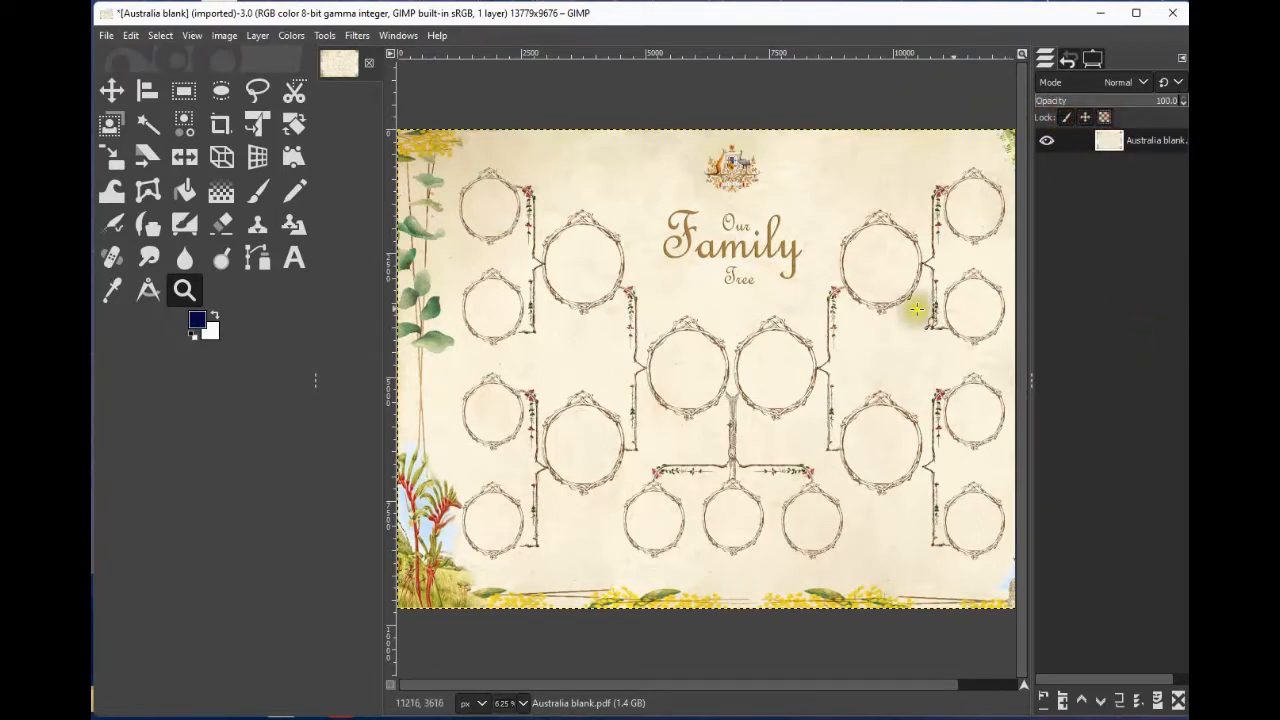
# Try painting on the locked template layer with the Paintbrush tool at several spots.
pyautogui.click(256, 193)
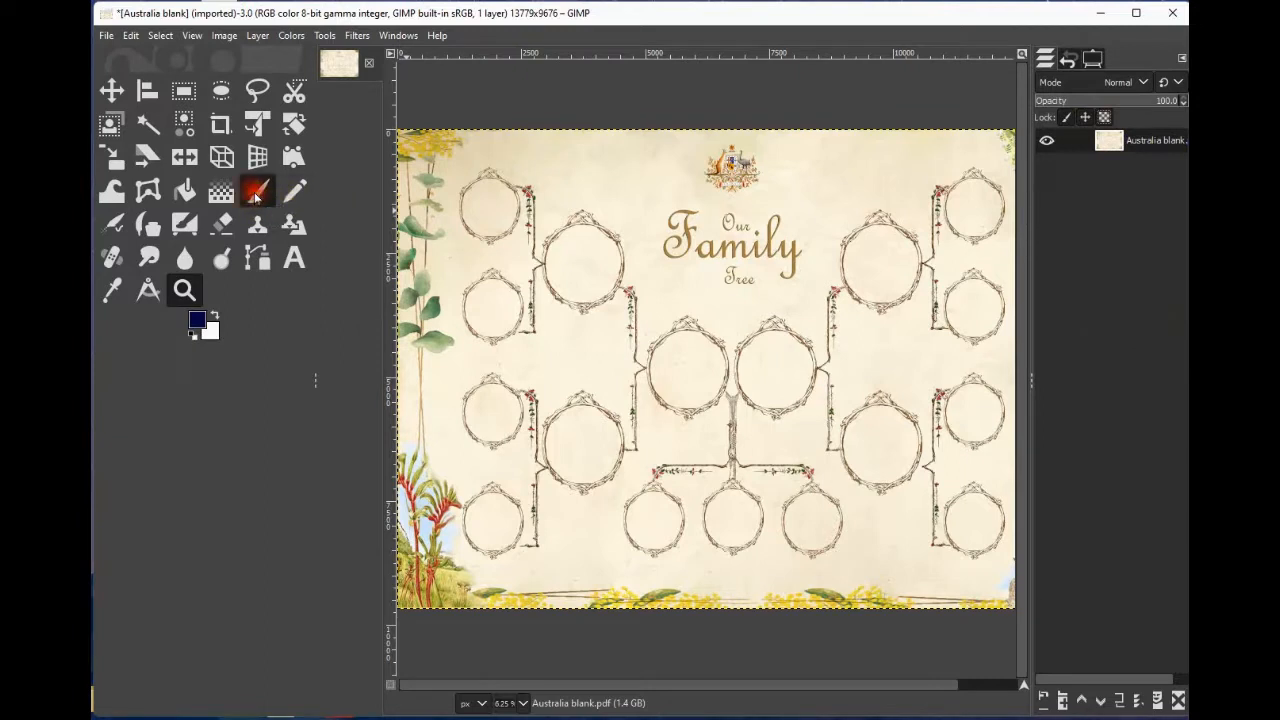
pyautogui.click(708, 523)
pyautogui.click(593, 341)
pyautogui.click(908, 352)
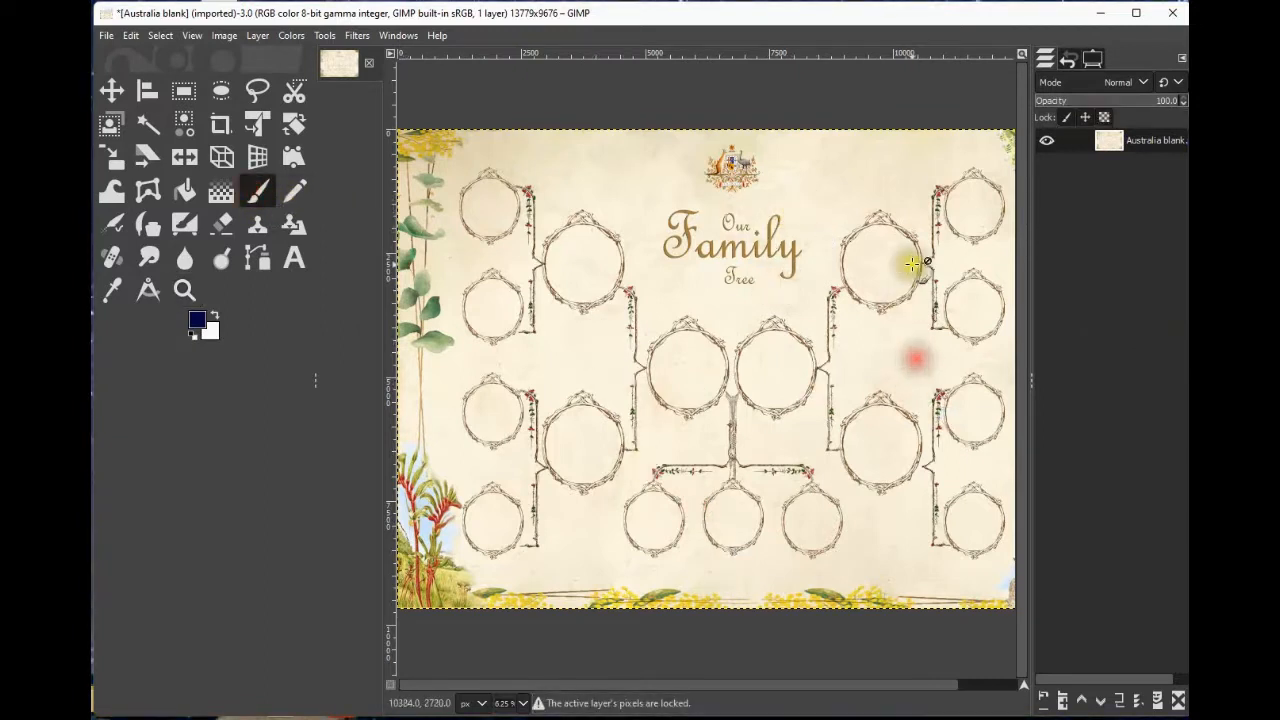
pyautogui.click(686, 482)
pyautogui.click(908, 441)
pyautogui.click(771, 457)
pyautogui.click(676, 465)
pyautogui.click(739, 432)
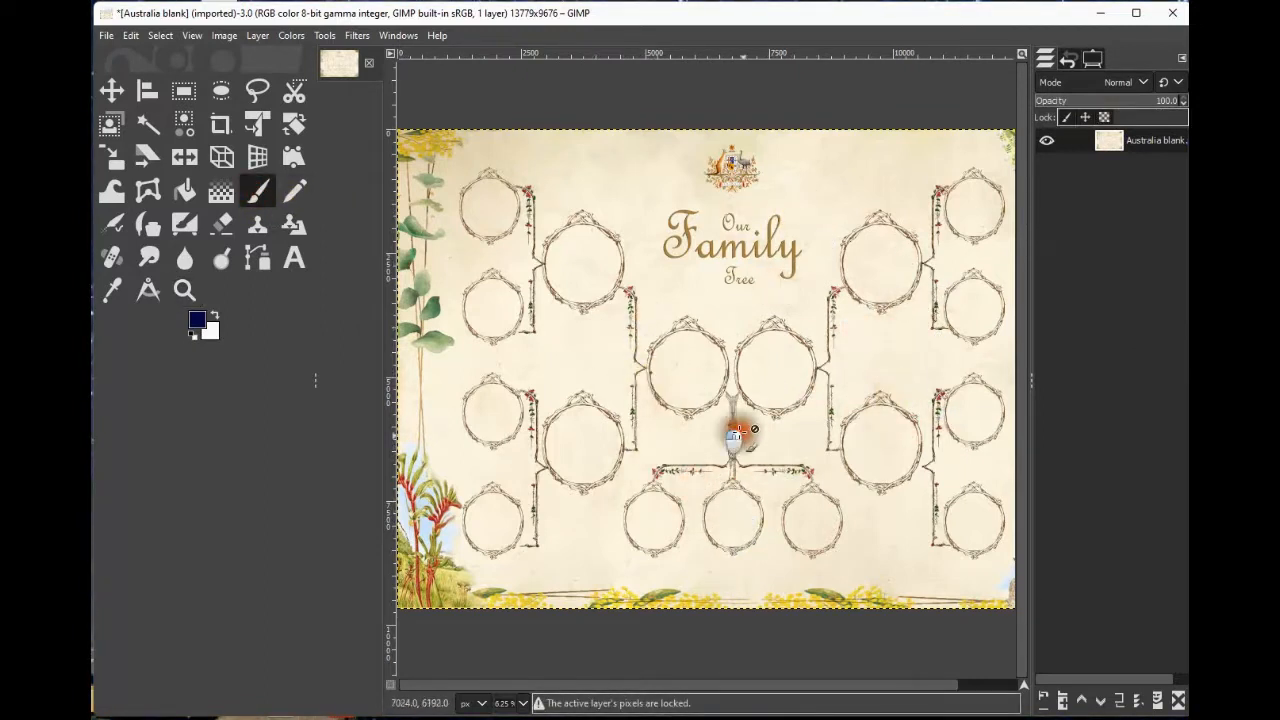
pyautogui.click(765, 441)
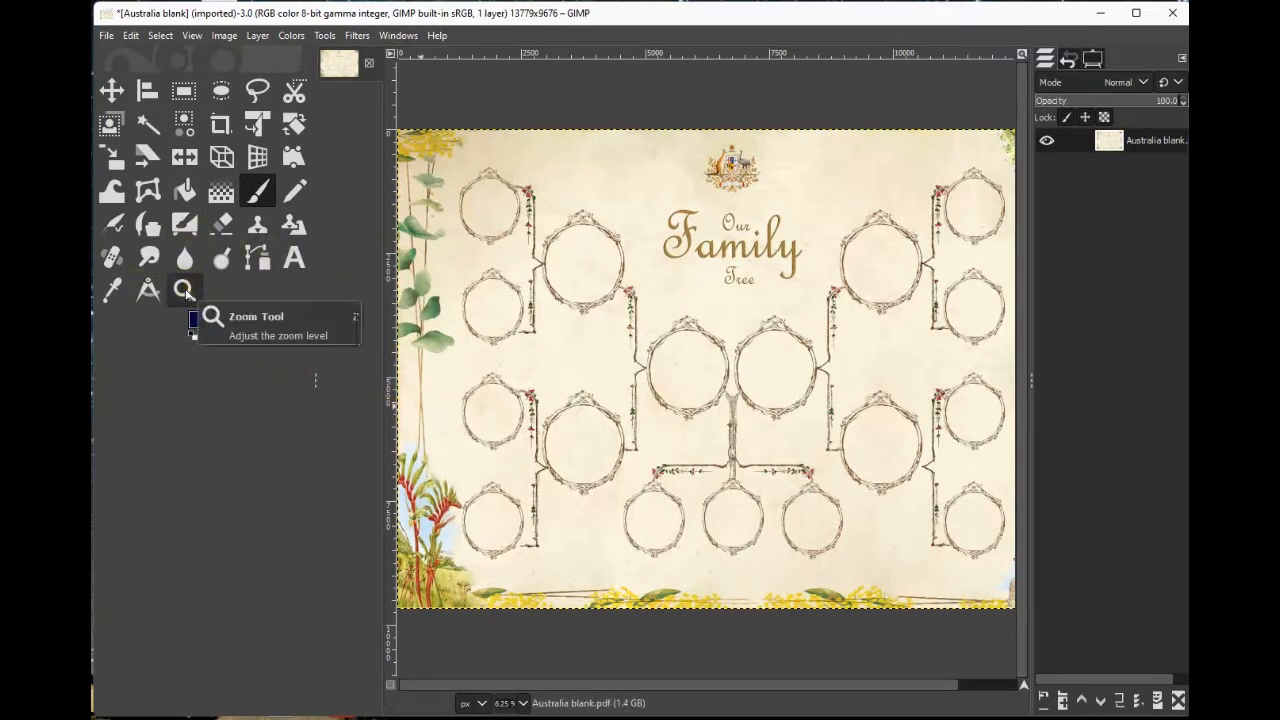
# Zoom into the two central frames and open freddie.jpg as a new layer.
pyautogui.click(185, 291)
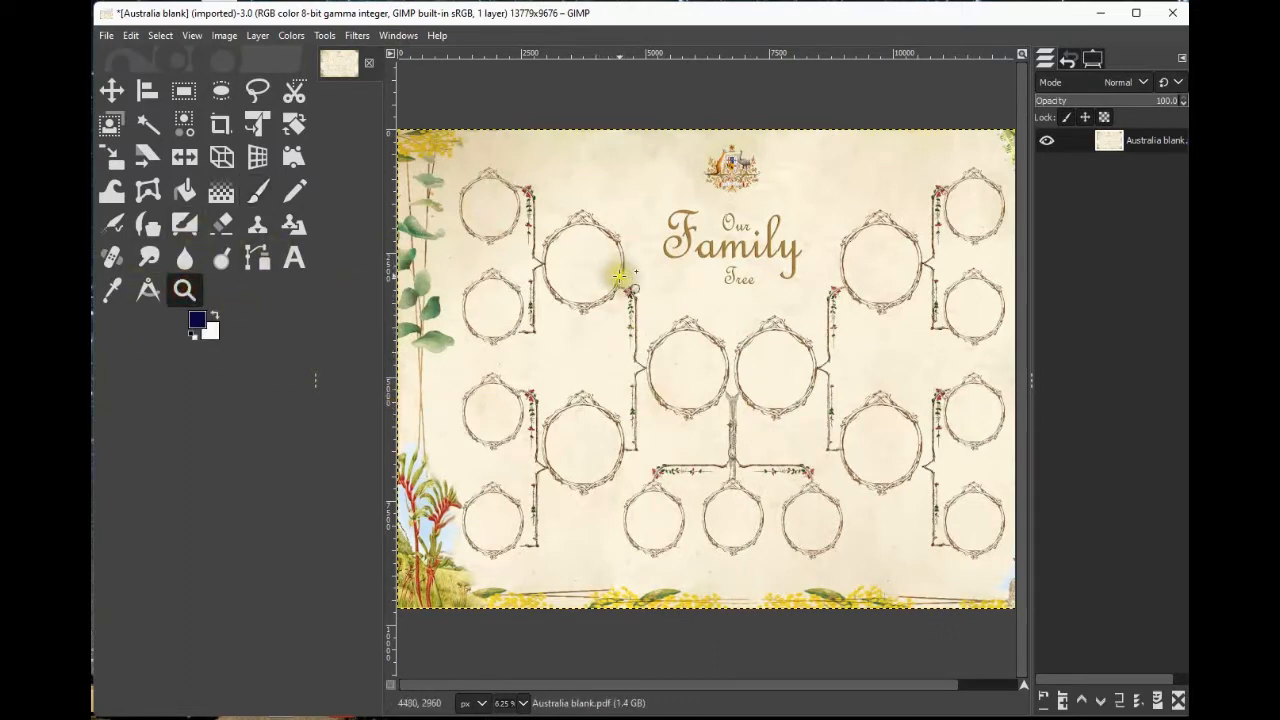
pyautogui.moveTo(619, 275); pyautogui.dragTo(859, 478)
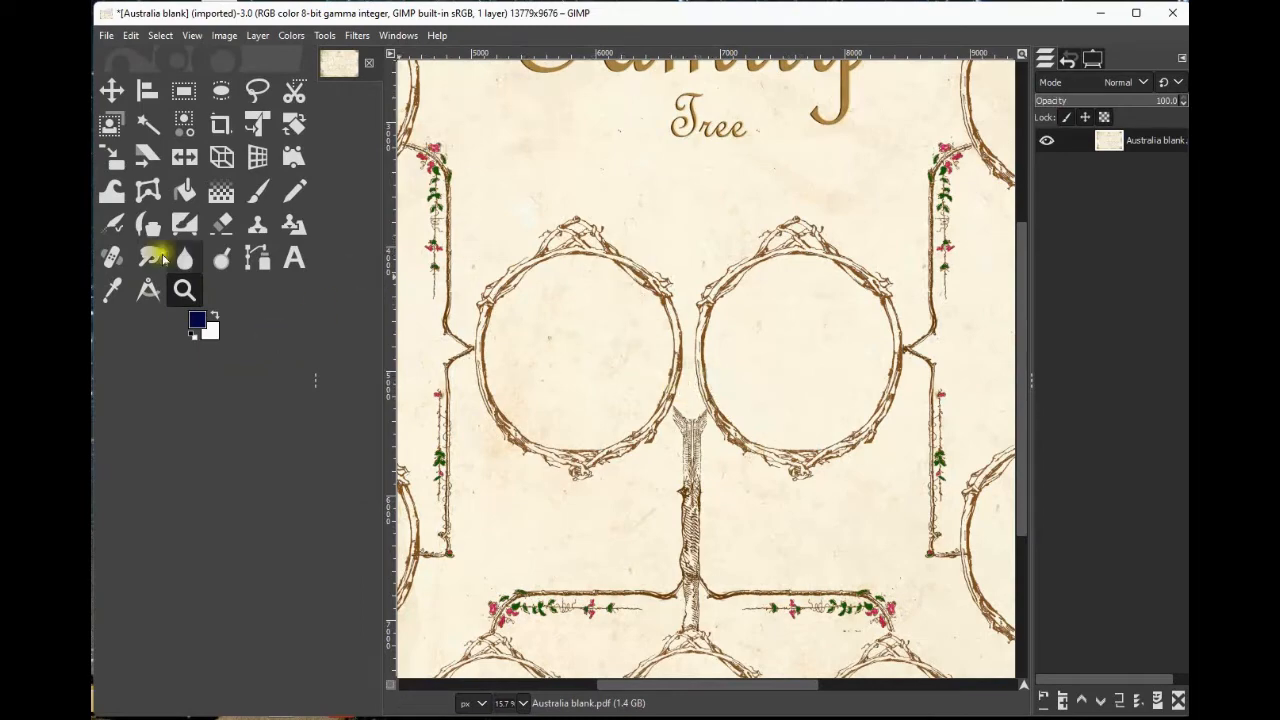
pyautogui.click(106, 36)
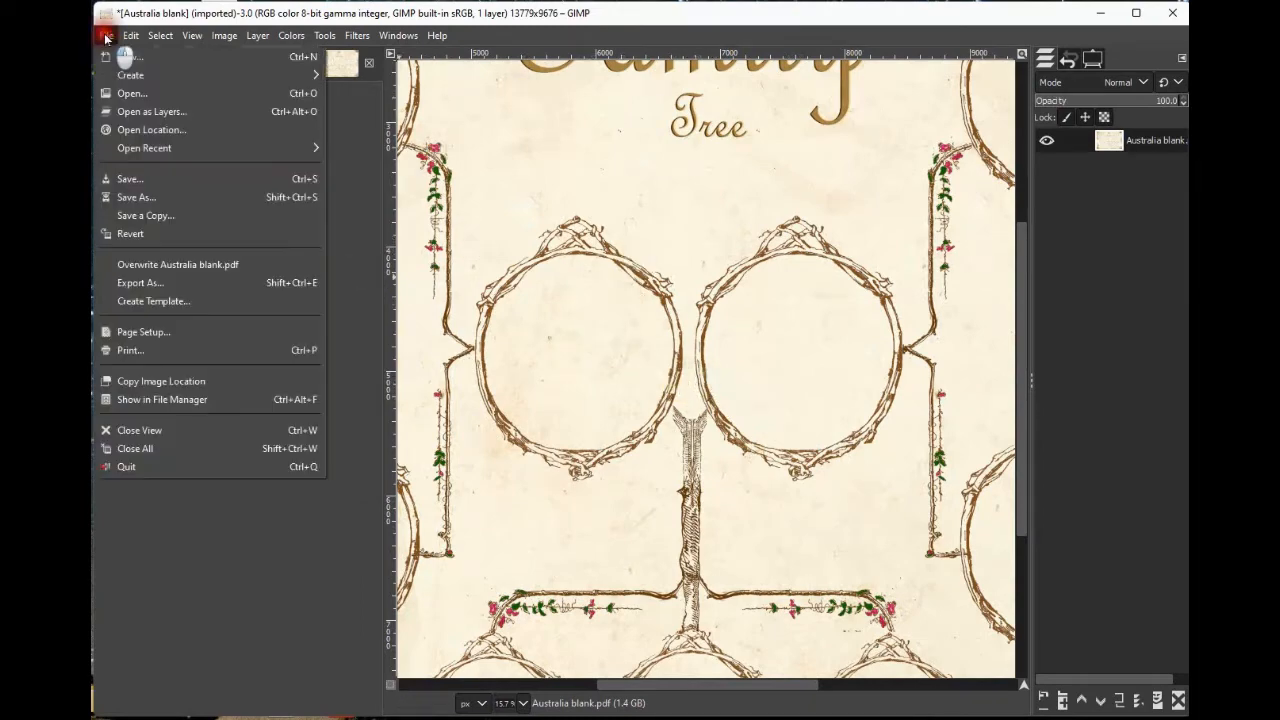
pyautogui.click(106, 36)
pyautogui.click(106, 36)
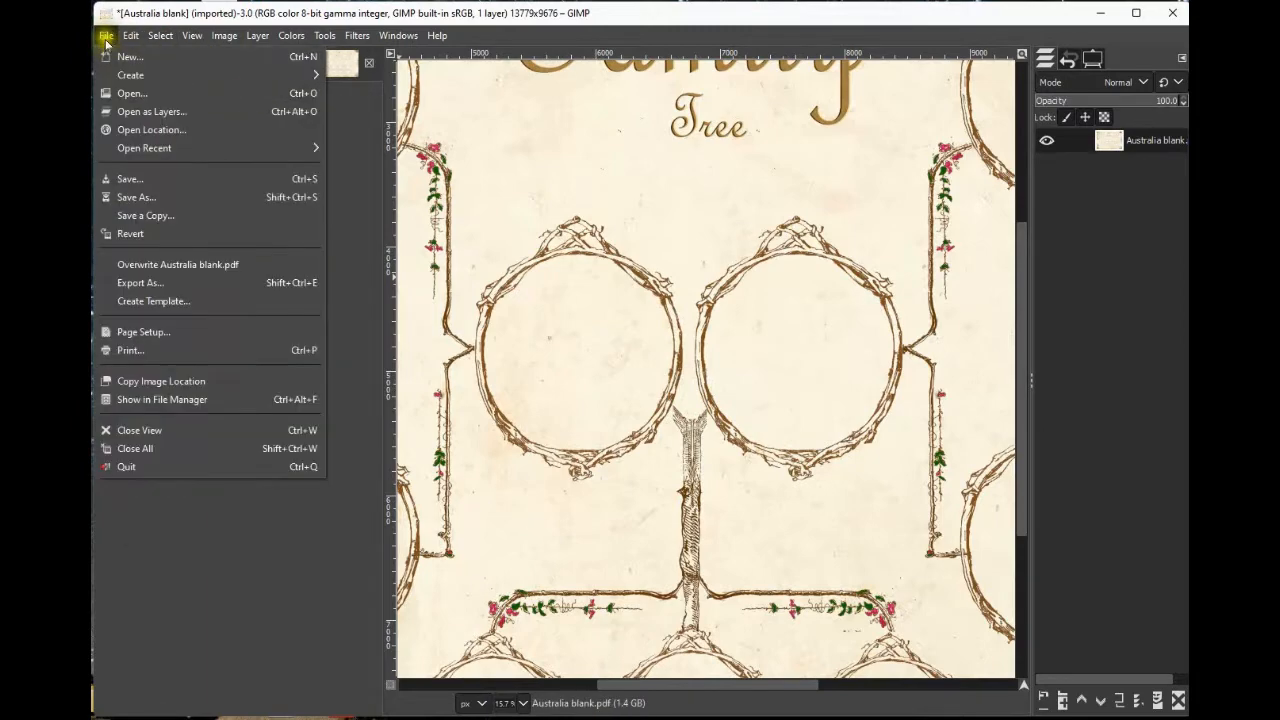
pyautogui.click(139, 112)
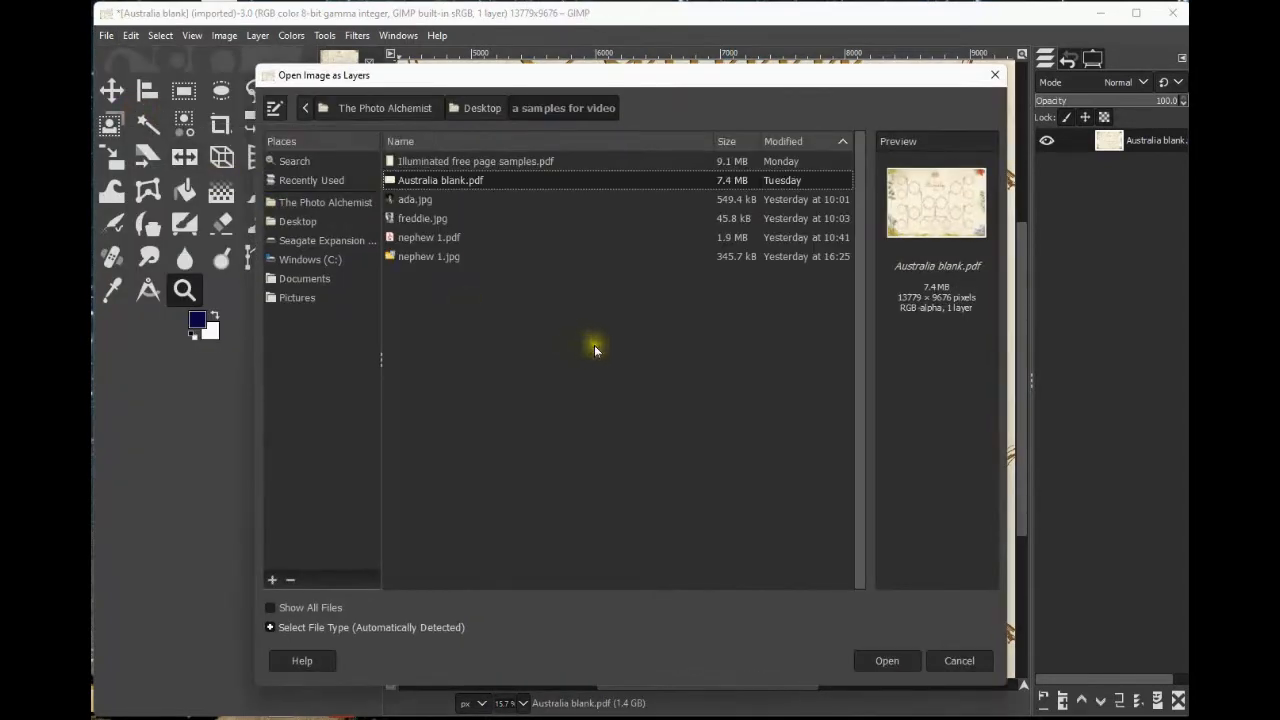
pyautogui.click(413, 221)
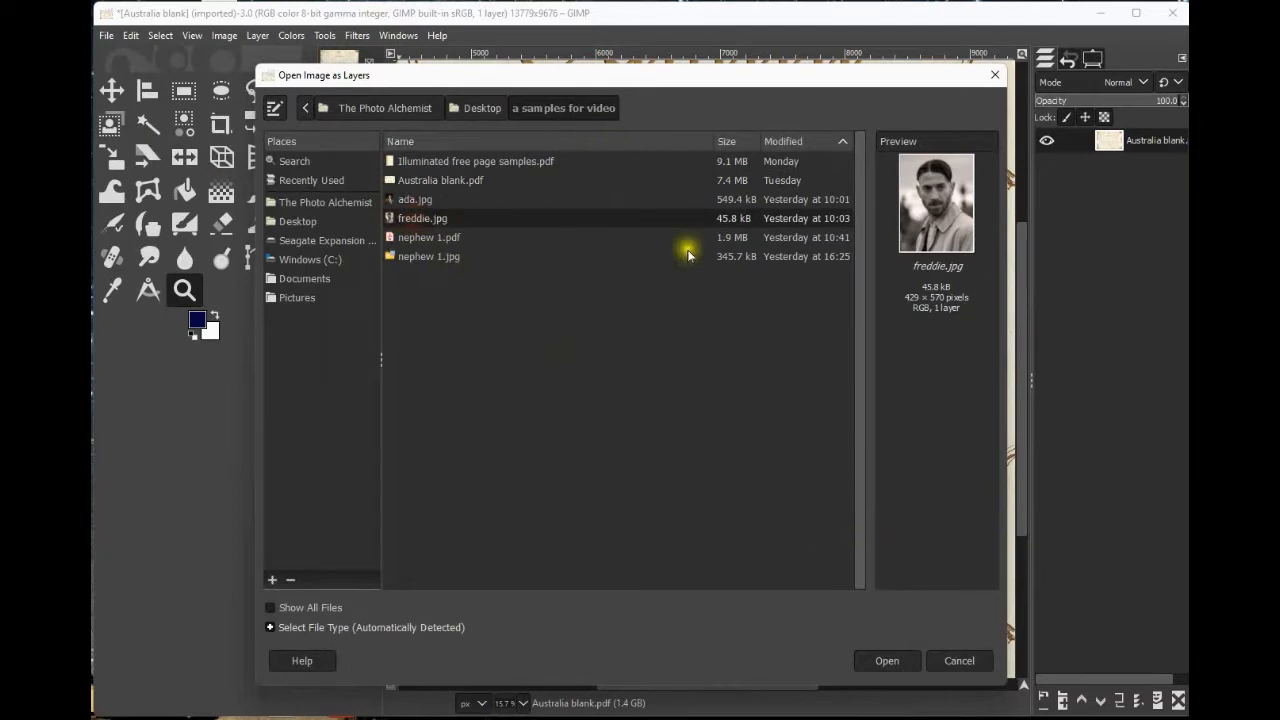
pyautogui.click(897, 662)
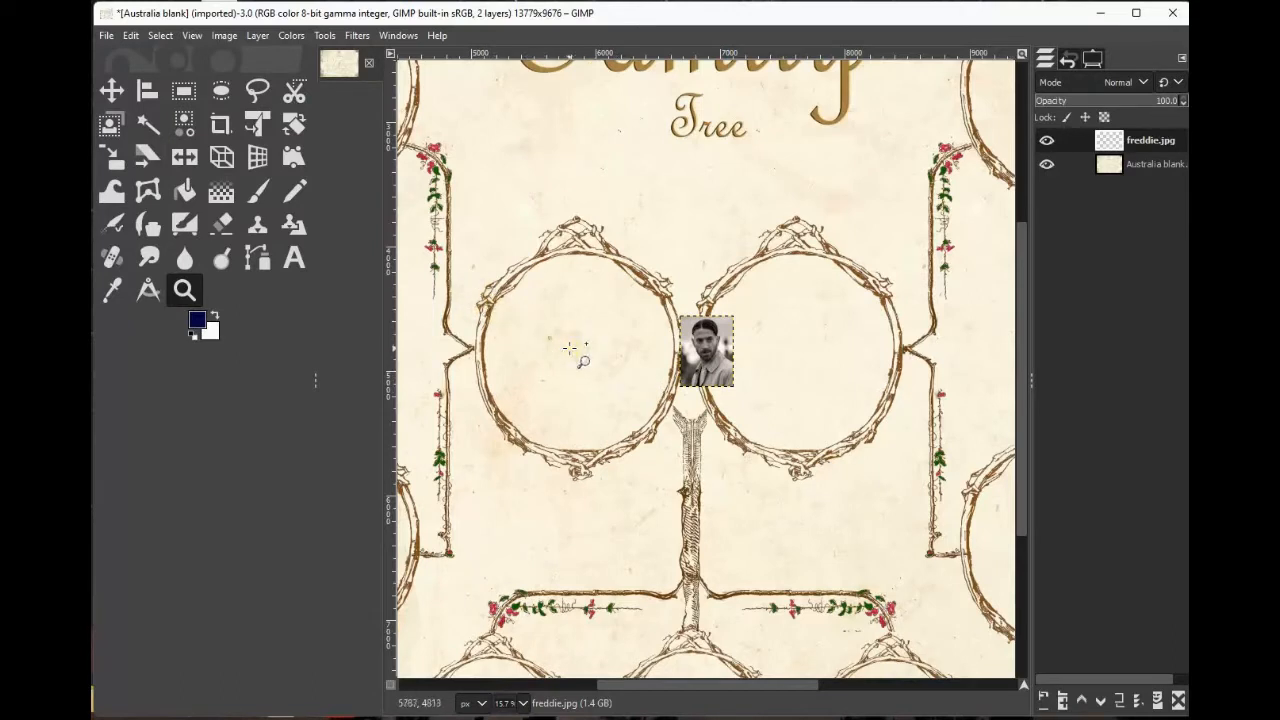
# Scale the freddie.jpg layer proportionally to about 1488 × 1977 pixels, positioned over the left central frame.
pyautogui.click(114, 160)
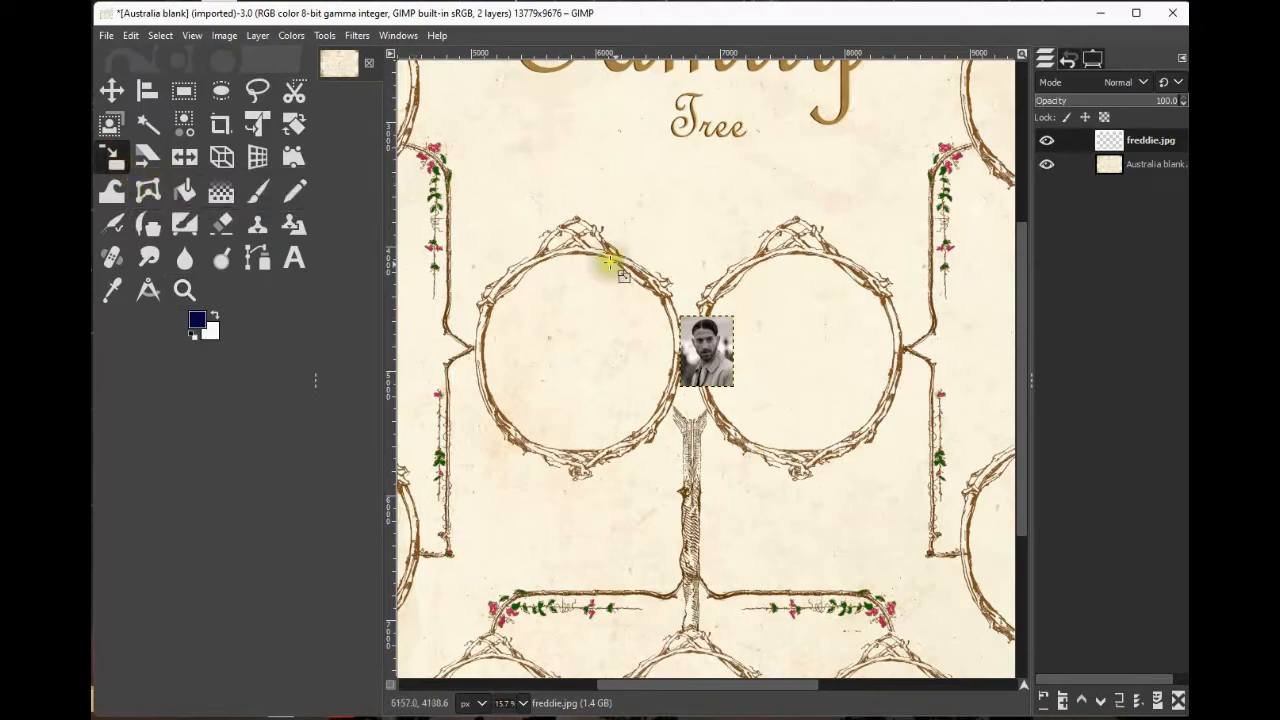
pyautogui.click(705, 350)
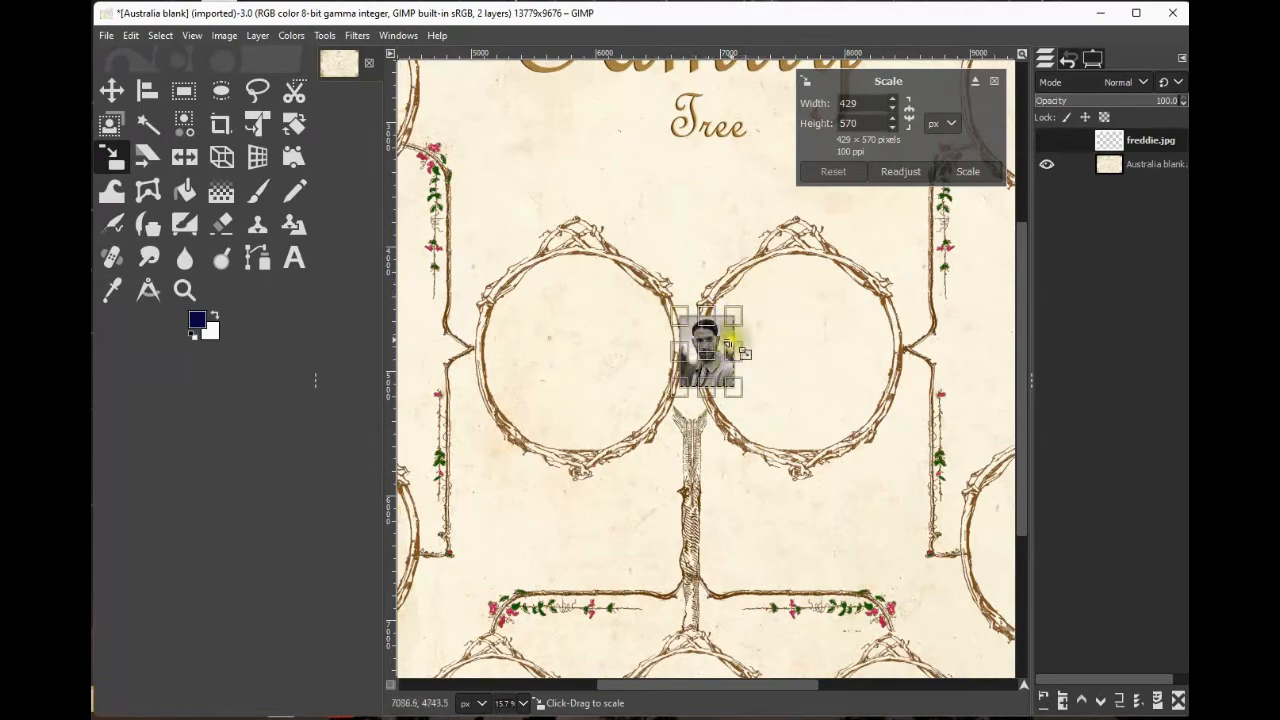
pyautogui.click(910, 116)
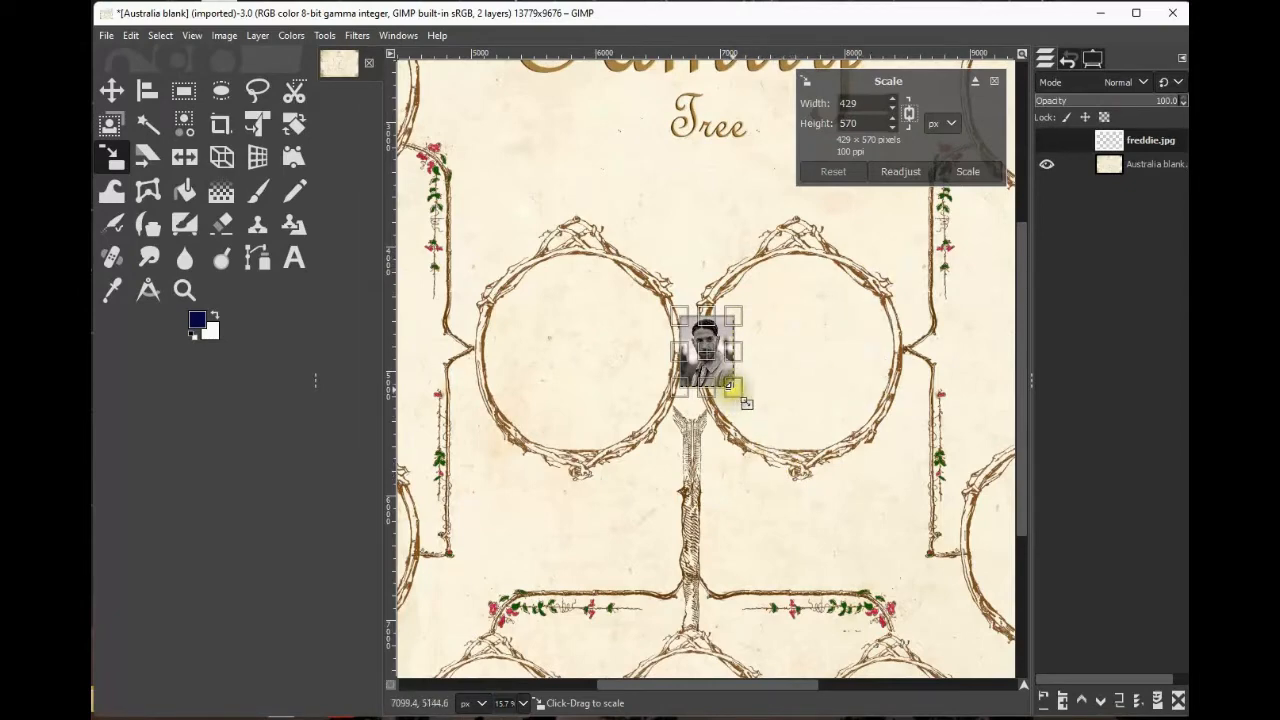
pyautogui.moveTo(733, 388); pyautogui.dragTo(922, 555)
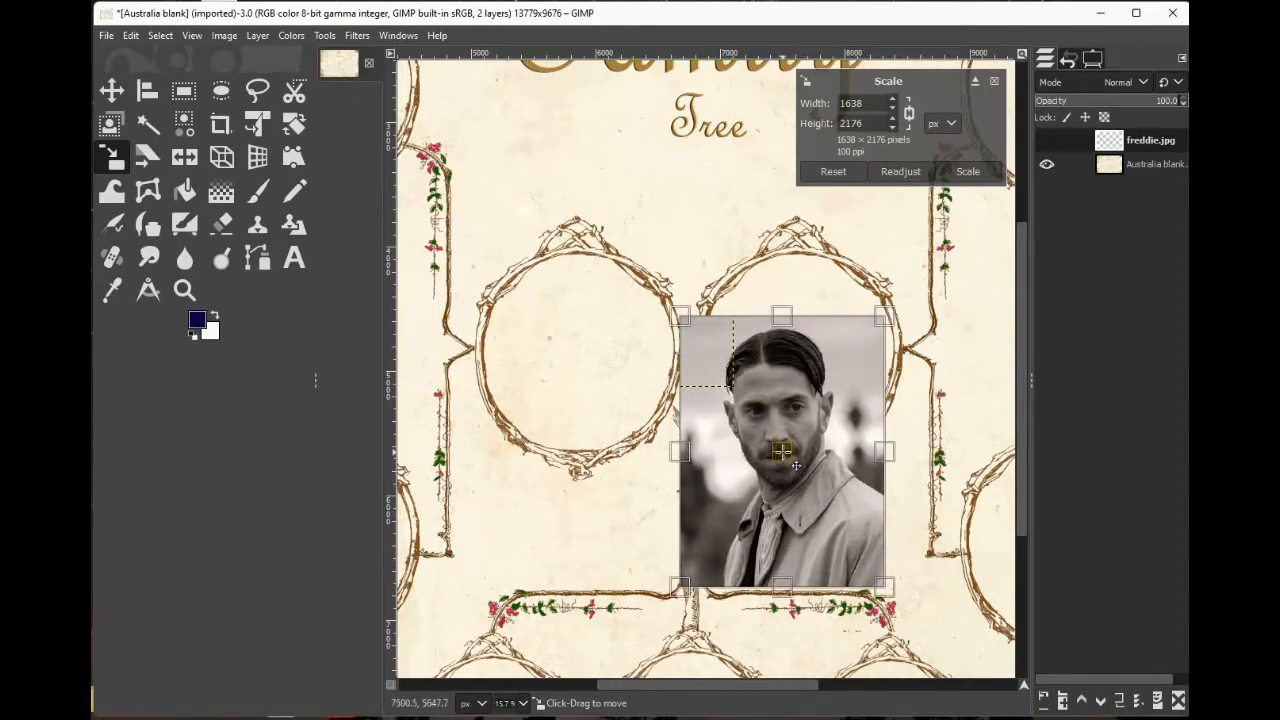
pyautogui.moveTo(796, 466); pyautogui.dragTo(592, 395)
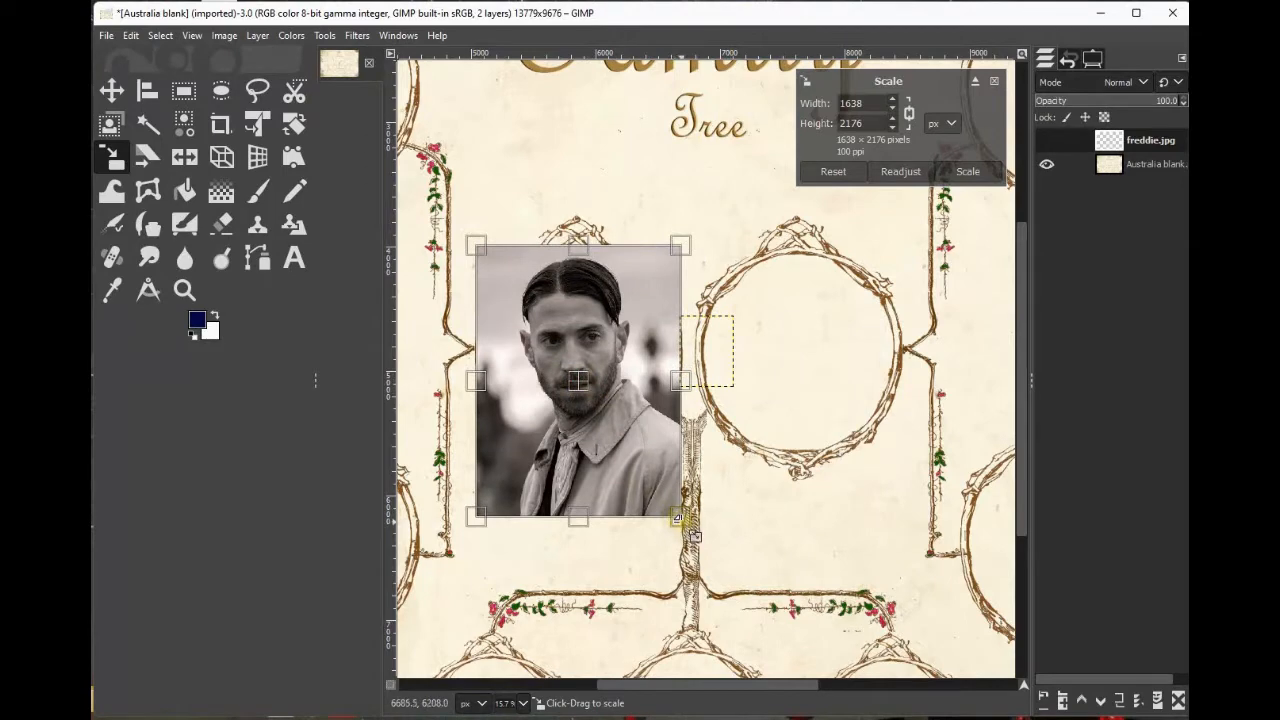
pyautogui.moveTo(680, 516); pyautogui.dragTo(660, 490)
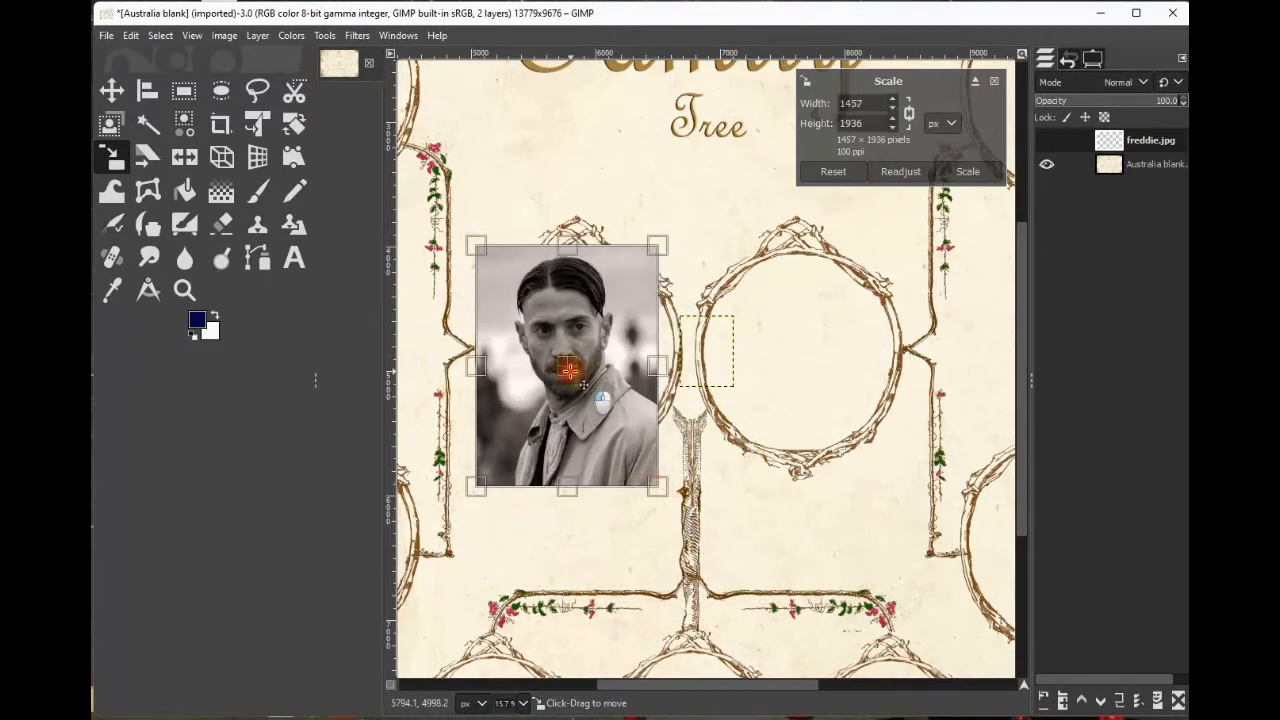
pyautogui.moveTo(569, 371); pyautogui.dragTo(584, 402)
pyautogui.moveTo(492, 487); pyautogui.dragTo(484, 499)
pyautogui.moveTo(574, 412); pyautogui.dragTo(582, 411)
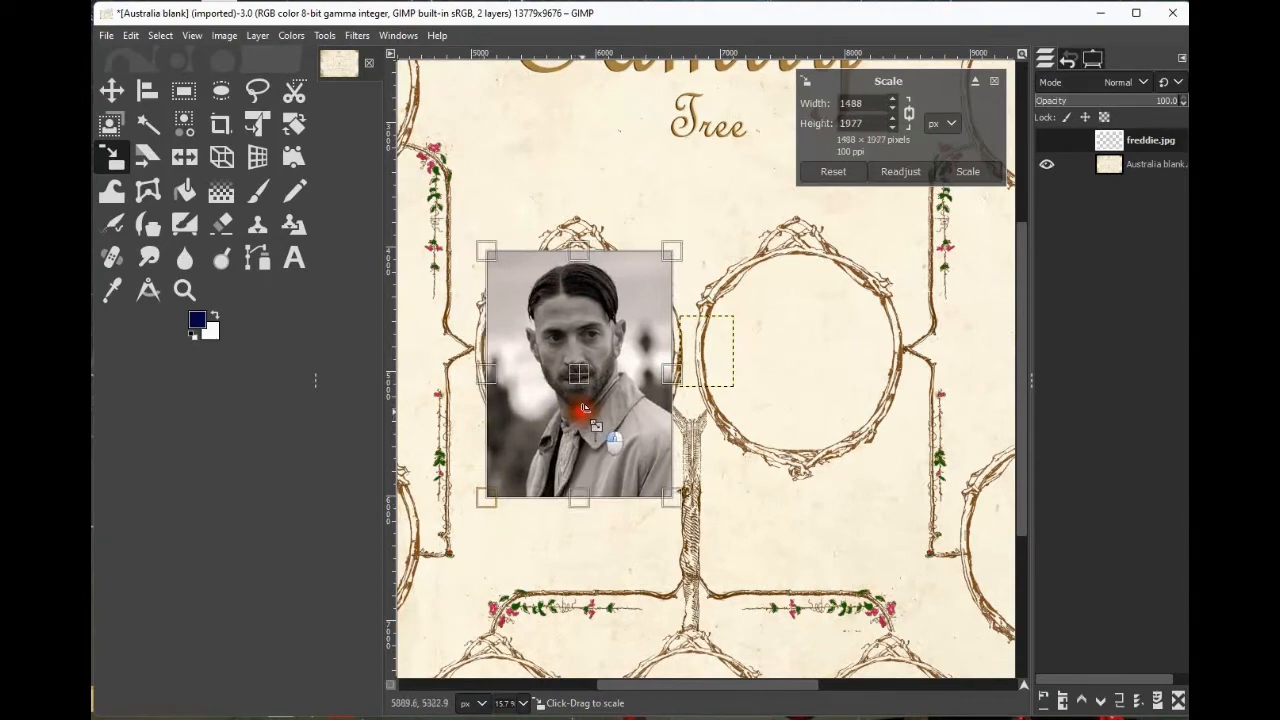
pyautogui.click(976, 173)
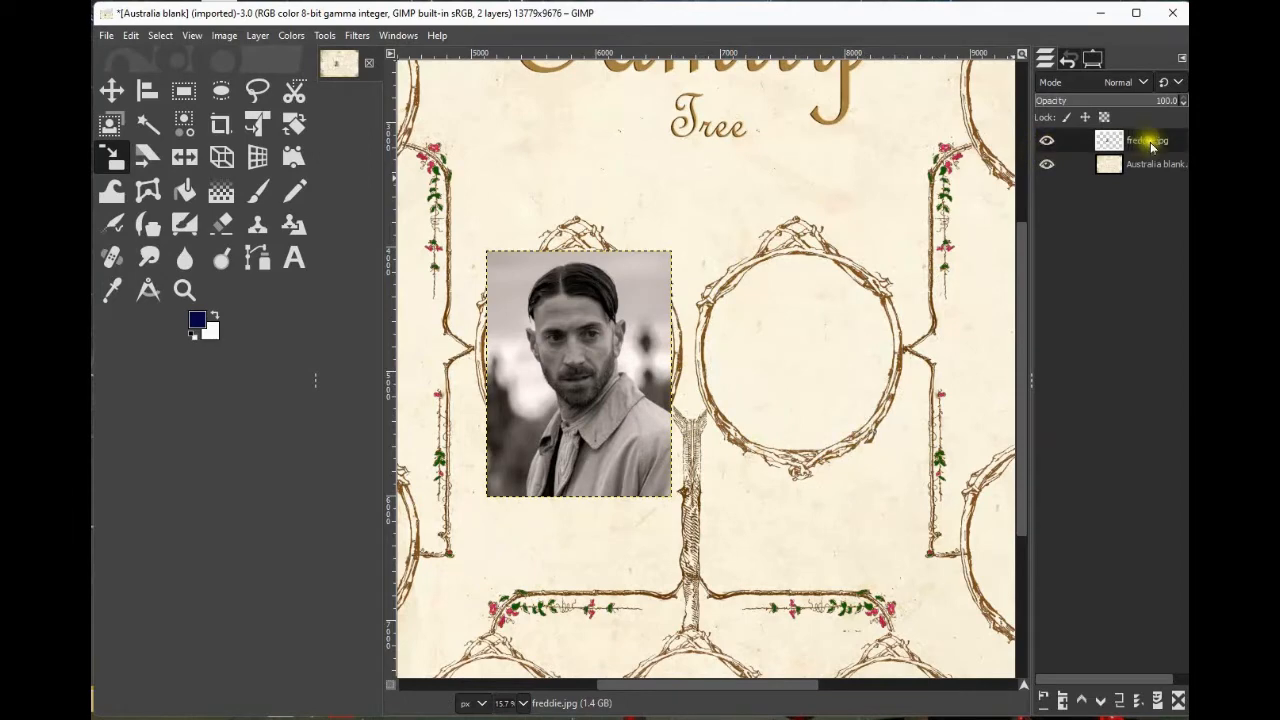
# Hide the freddie.jpg layer.
pyautogui.click(1047, 142)
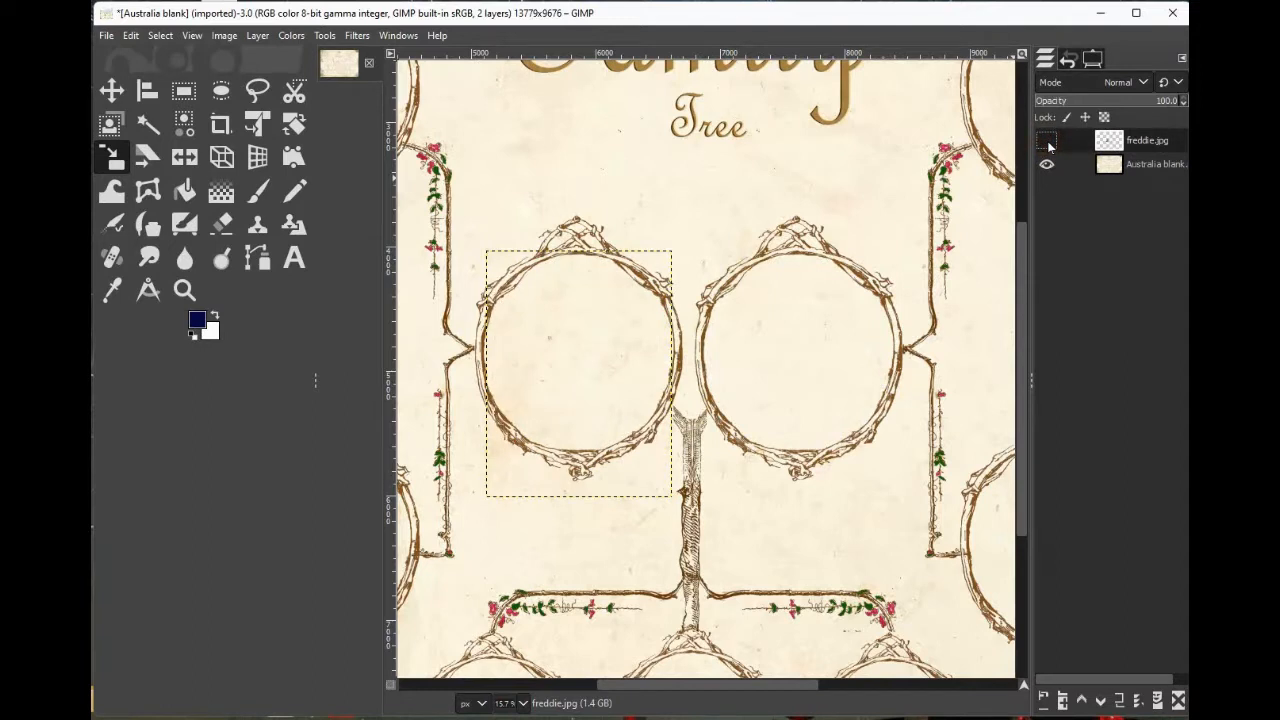
pyautogui.click(1047, 142)
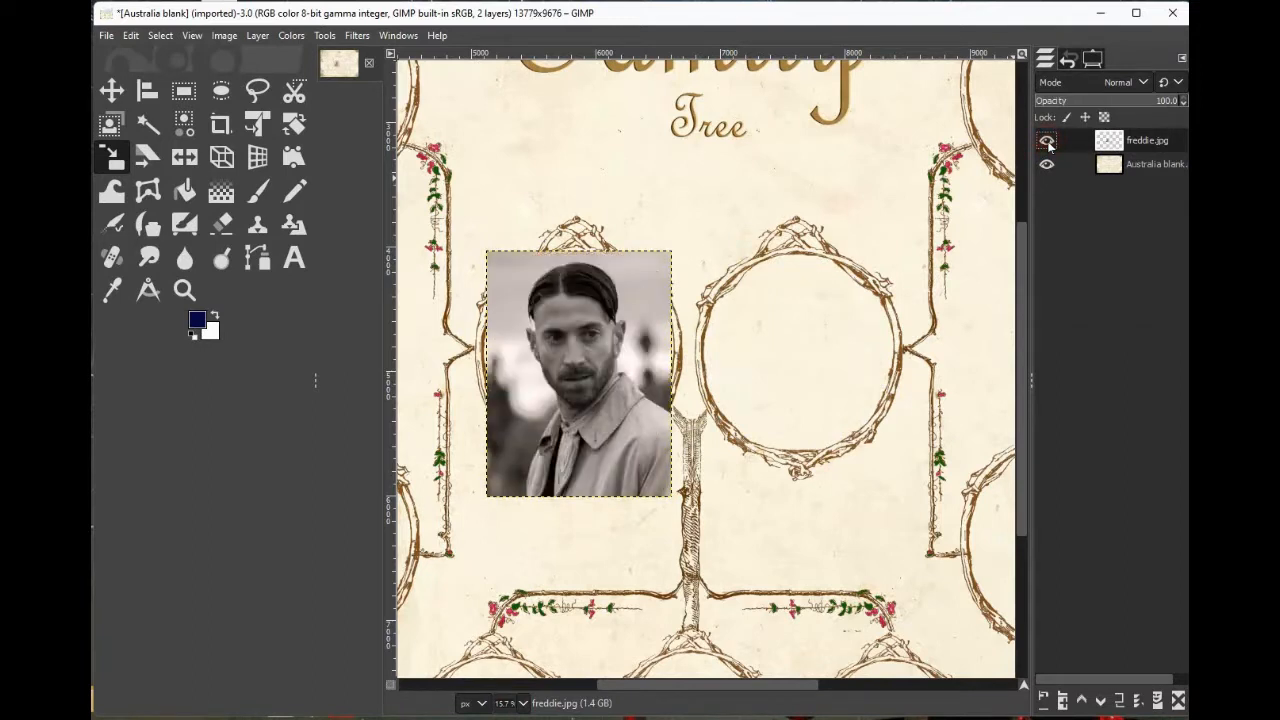
pyautogui.click(1047, 142)
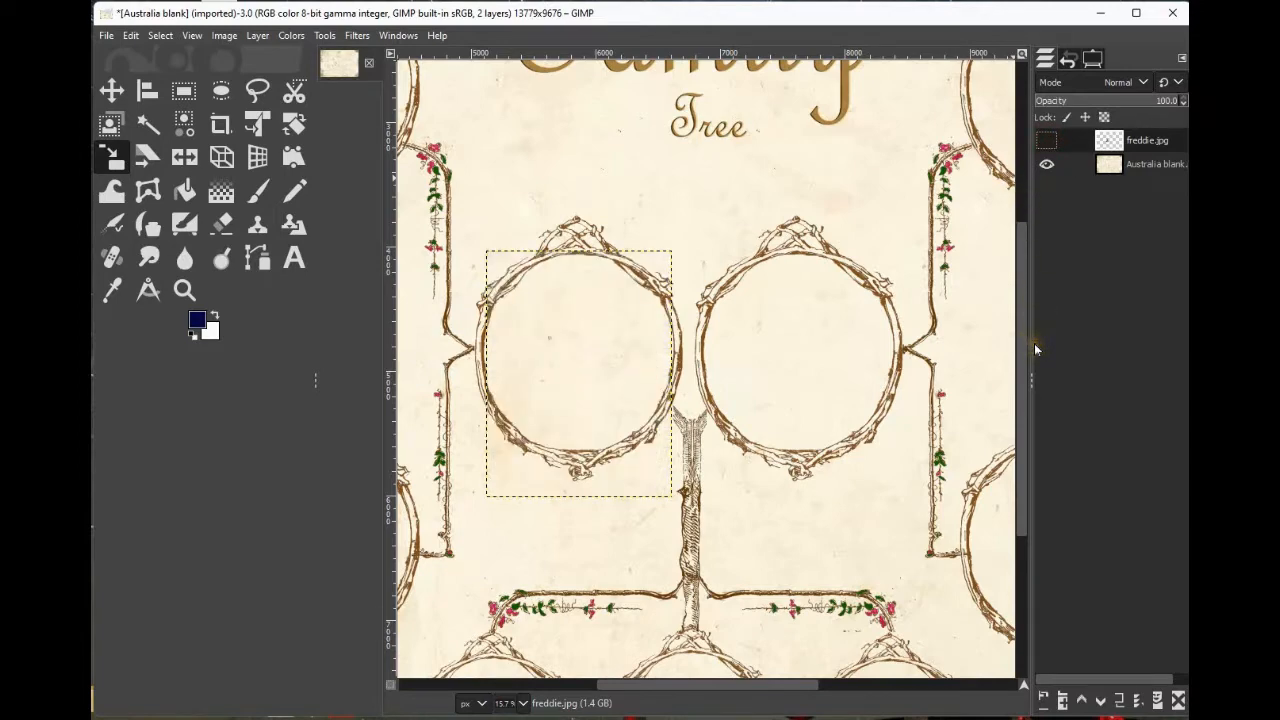
# Make the template layer active and draw an elliptical selection fitted inside the left central frame.
pyautogui.click(221, 92)
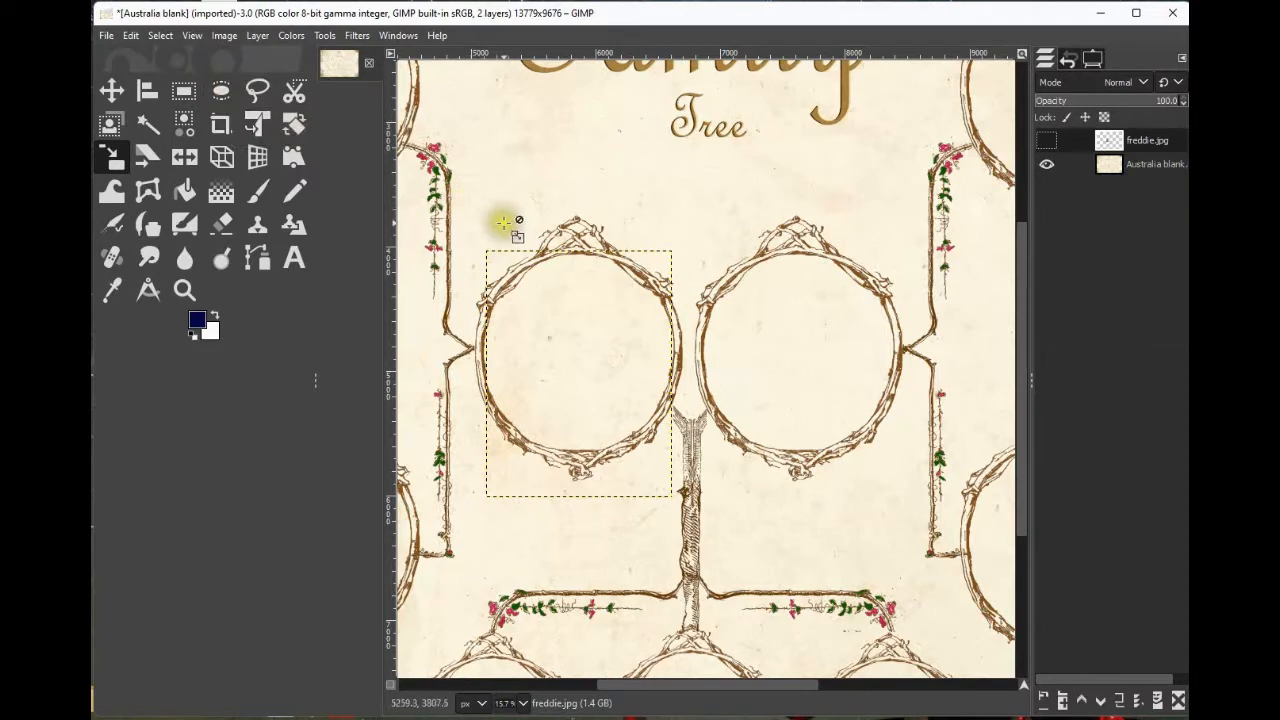
pyautogui.moveTo(463, 224)
pyautogui.mouseDown()
pyautogui.moveTo(503, 249)
pyautogui.moveTo(560, 340)
pyautogui.moveTo(537, 331)
pyautogui.mouseUp()
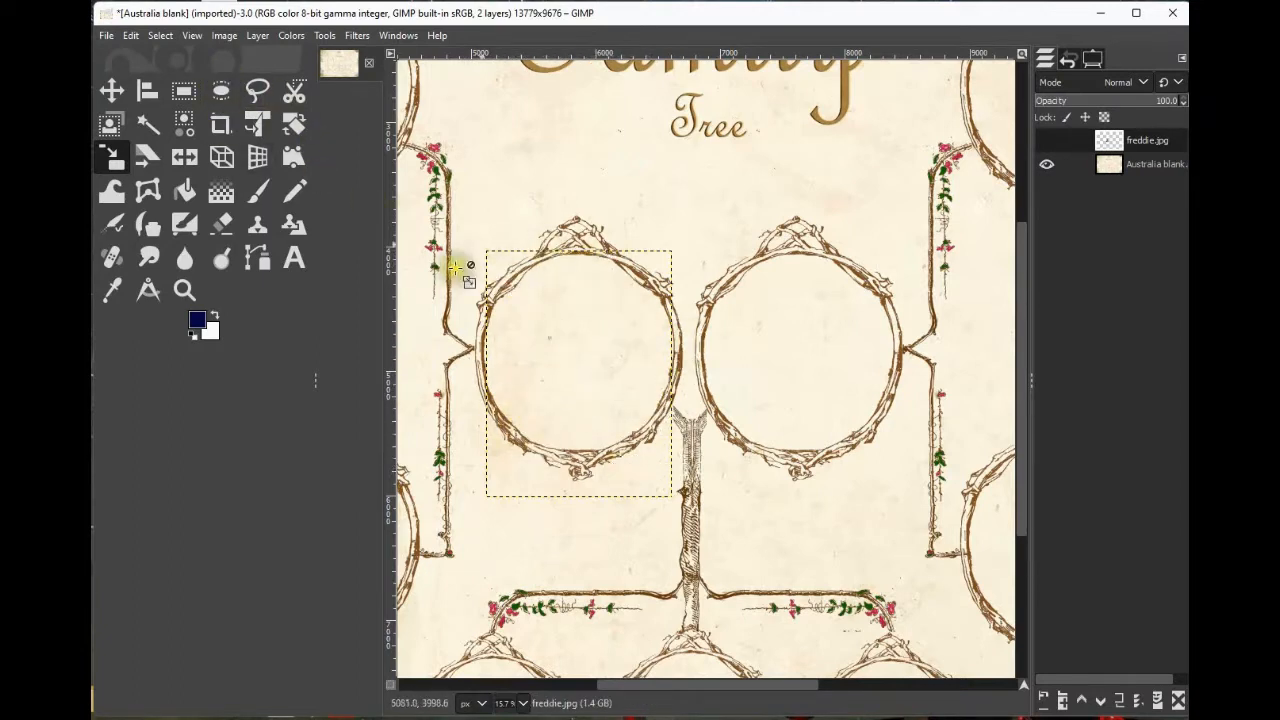
pyautogui.click(1153, 165)
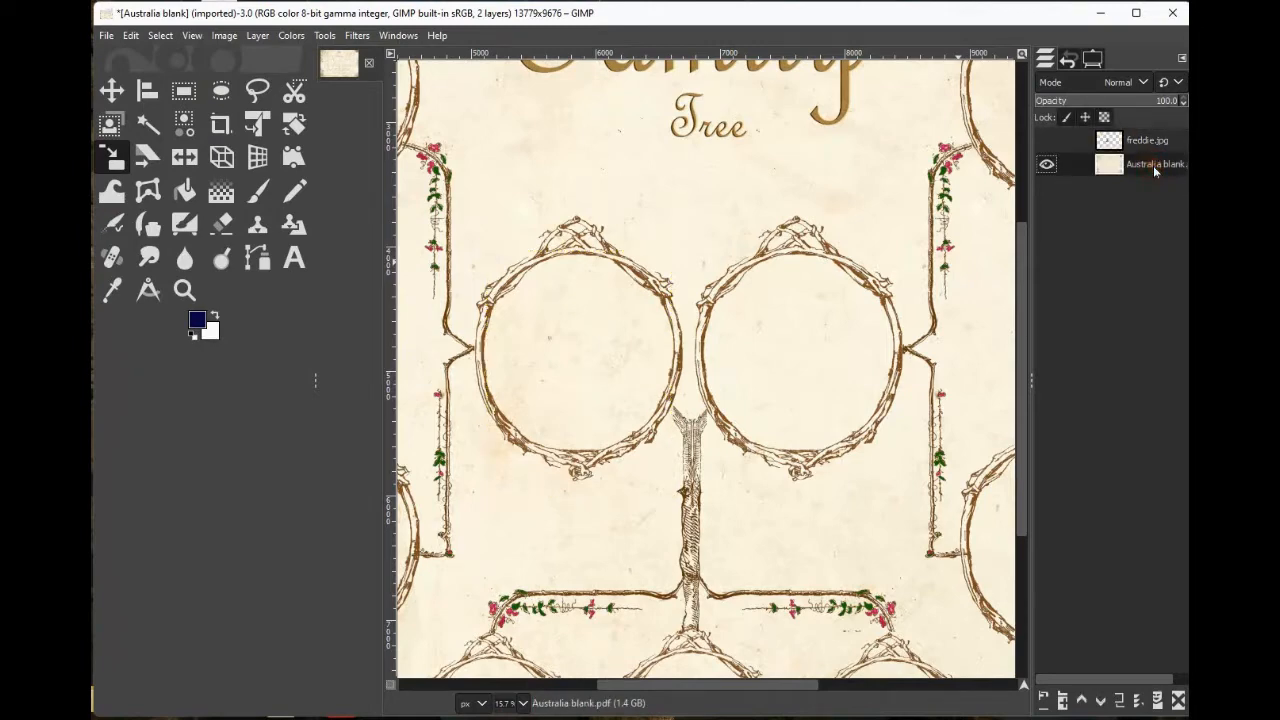
pyautogui.click(222, 92)
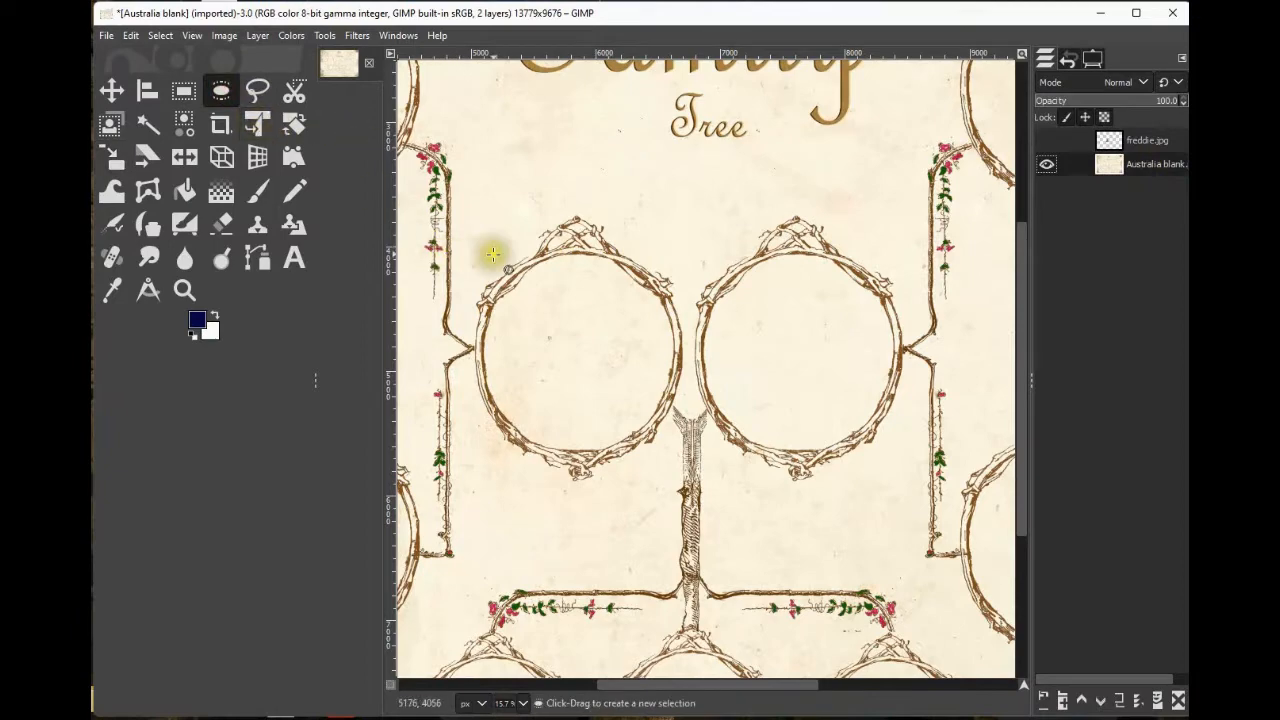
pyautogui.moveTo(470, 226); pyautogui.dragTo(680, 457)
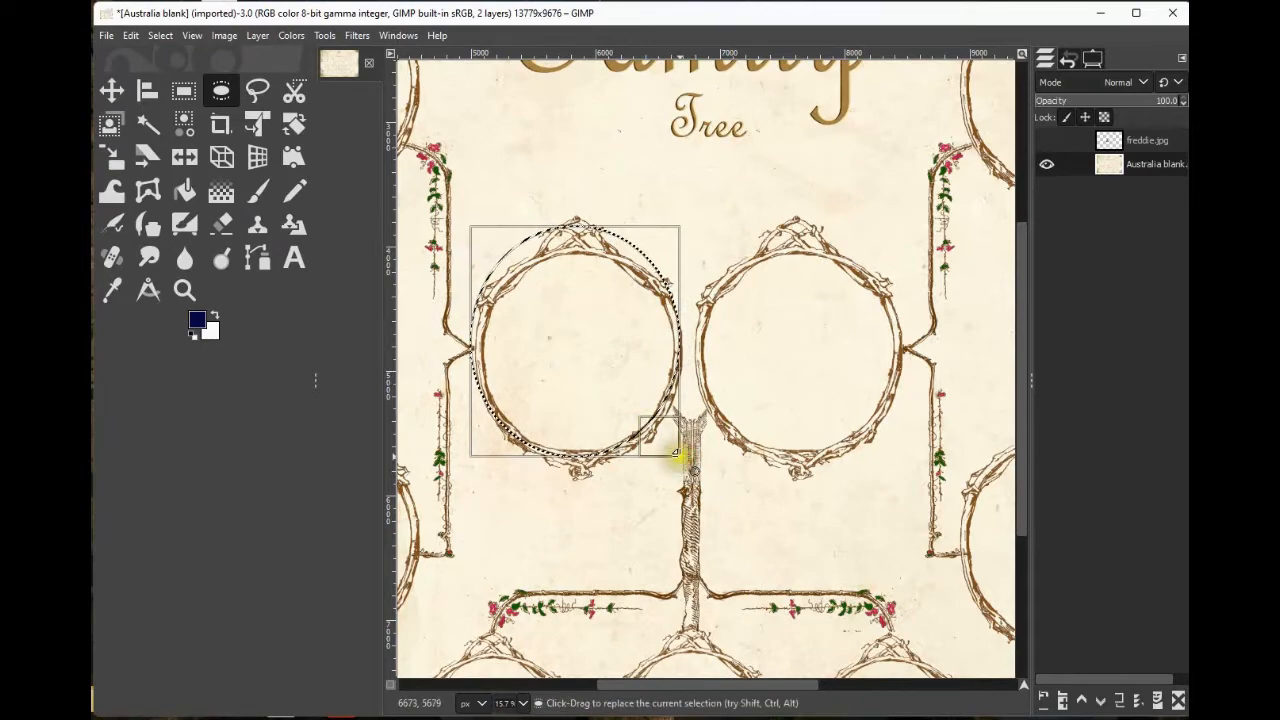
pyautogui.moveTo(486, 435); pyautogui.dragTo(492, 432)
pyautogui.moveTo(565, 226); pyautogui.dragTo(564, 258)
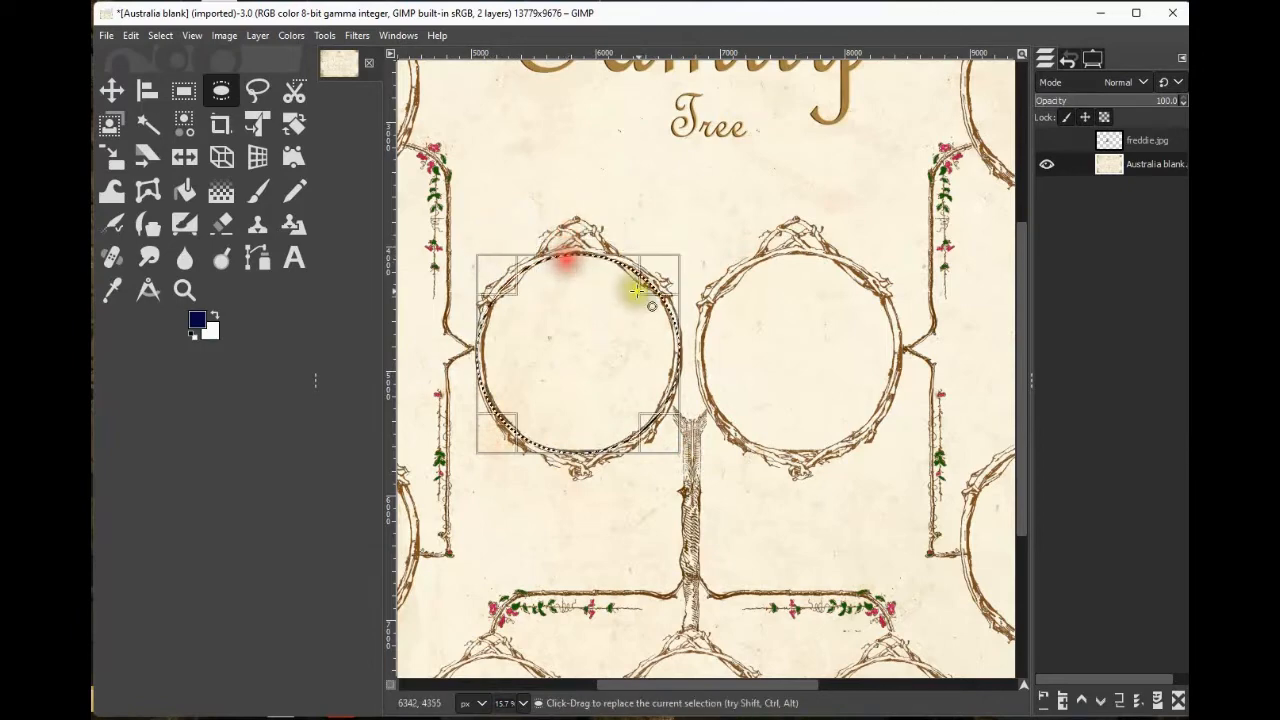
# Adjust the elliptical selection's edges so it fits the inner opening of the left central frame.
pyautogui.moveTo(657, 277); pyautogui.dragTo(656, 287)
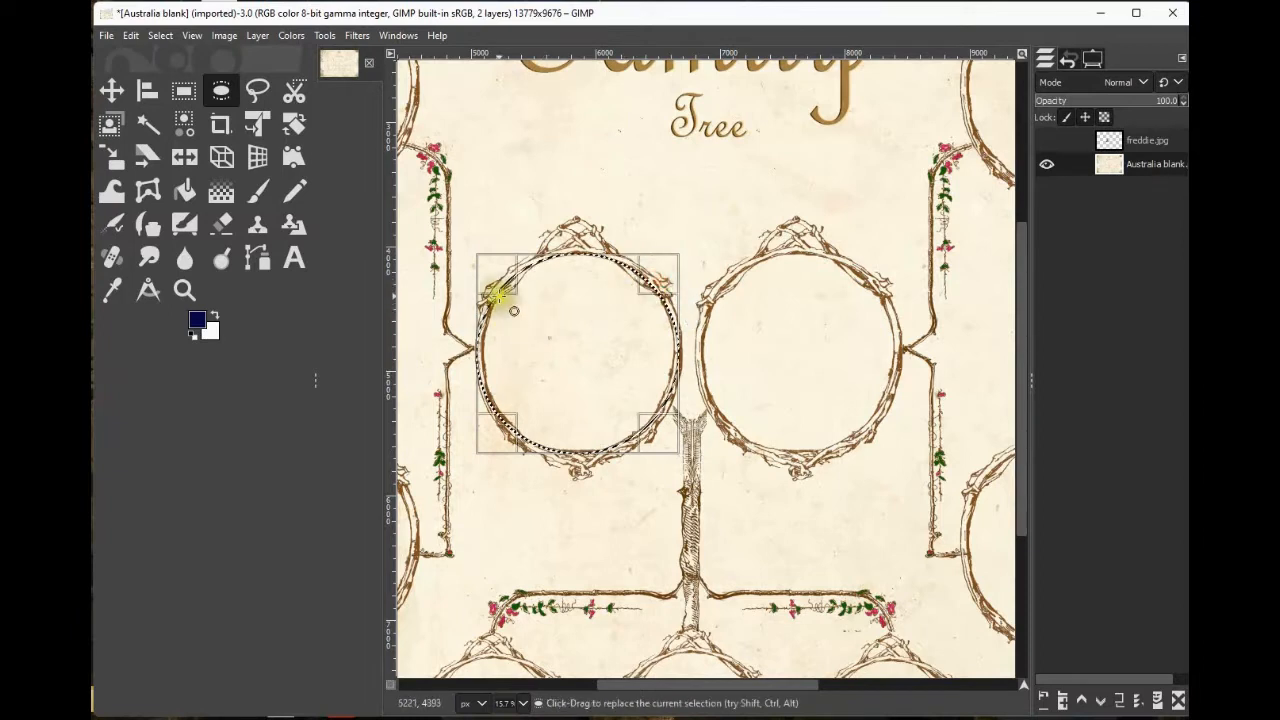
pyautogui.moveTo(497, 294); pyautogui.dragTo(501, 292)
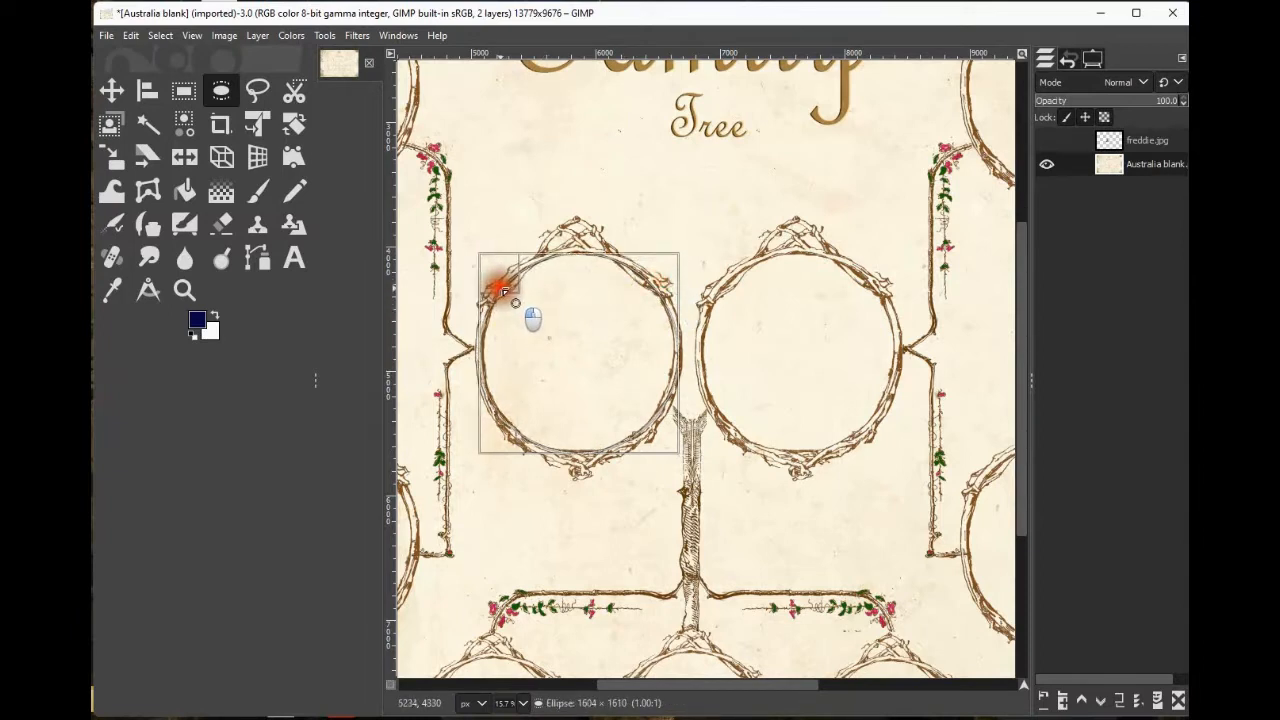
pyautogui.moveTo(503, 291); pyautogui.dragTo(502, 292)
pyautogui.moveTo(493, 352); pyautogui.dragTo(494, 351)
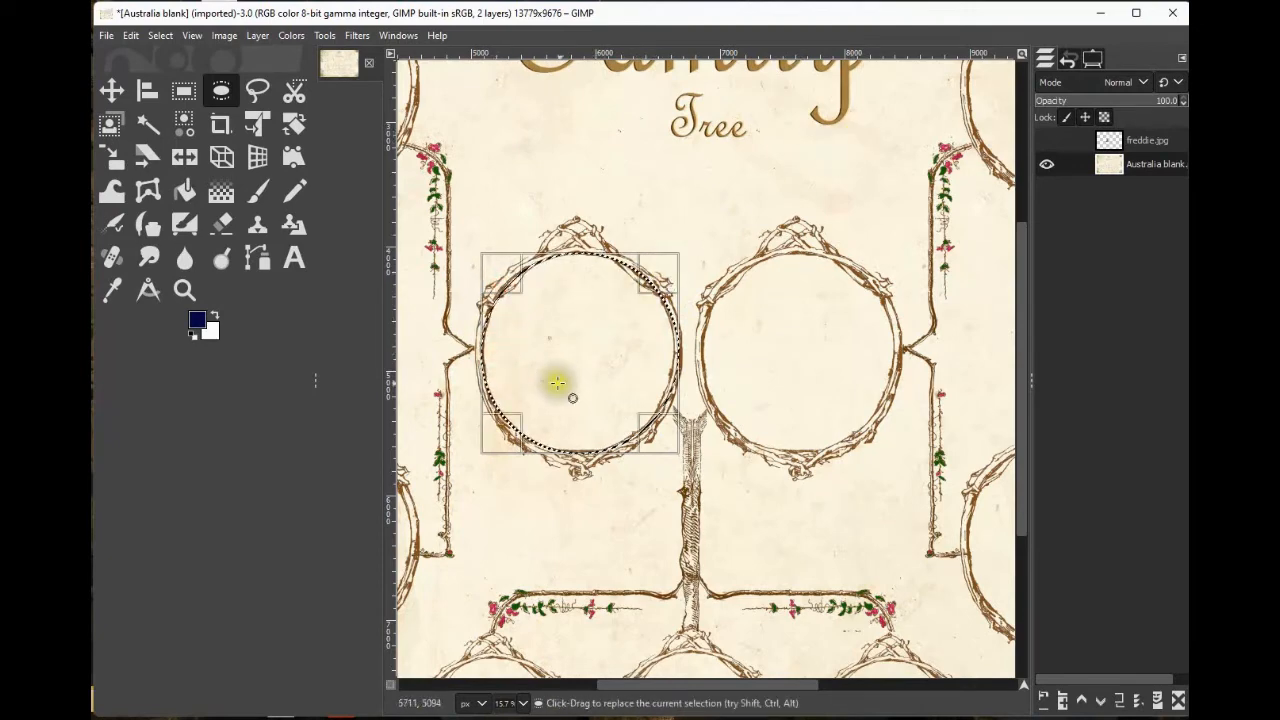
# Make the freddie.jpg layer active and visible again.
pyautogui.click(1143, 142)
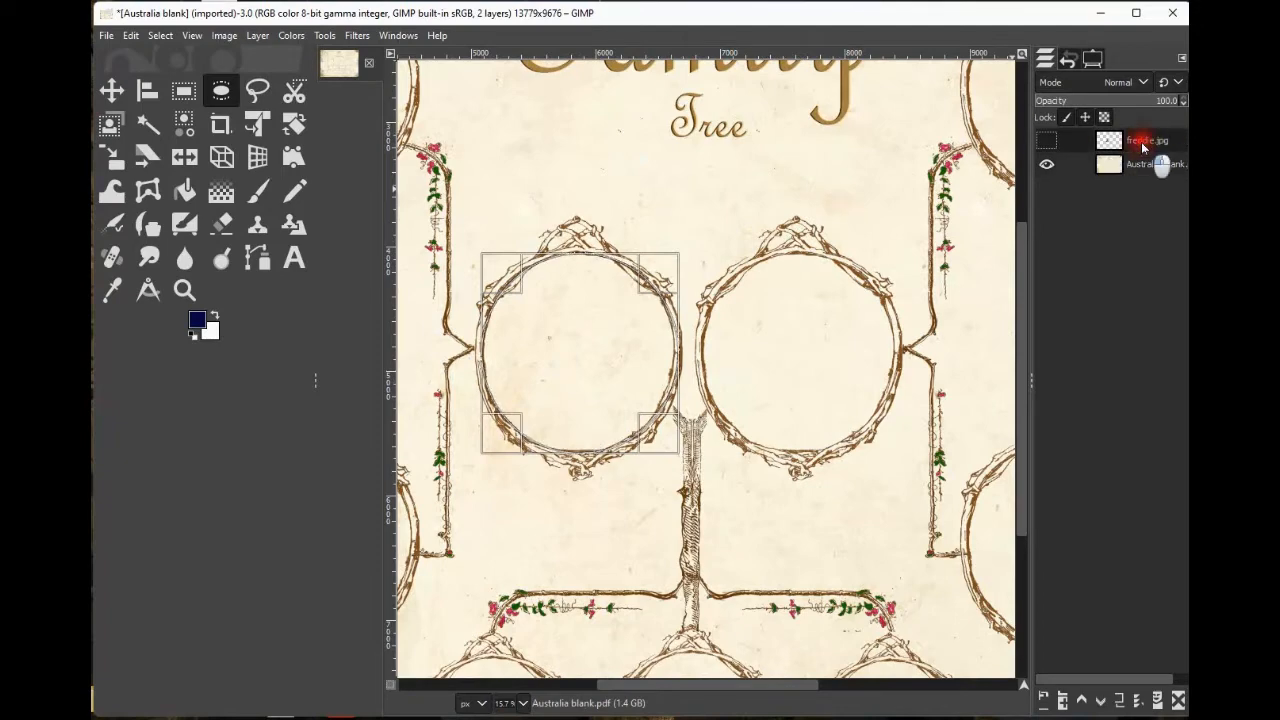
pyautogui.click(1047, 141)
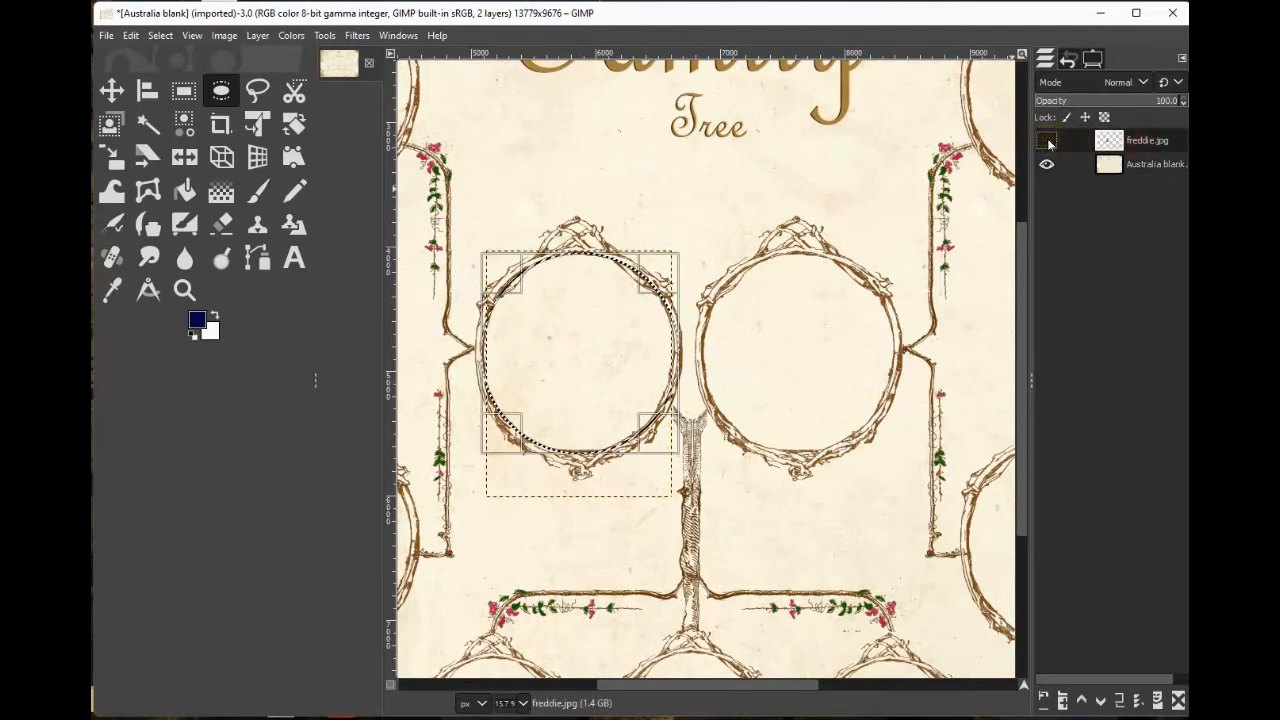
pyautogui.click(1047, 141)
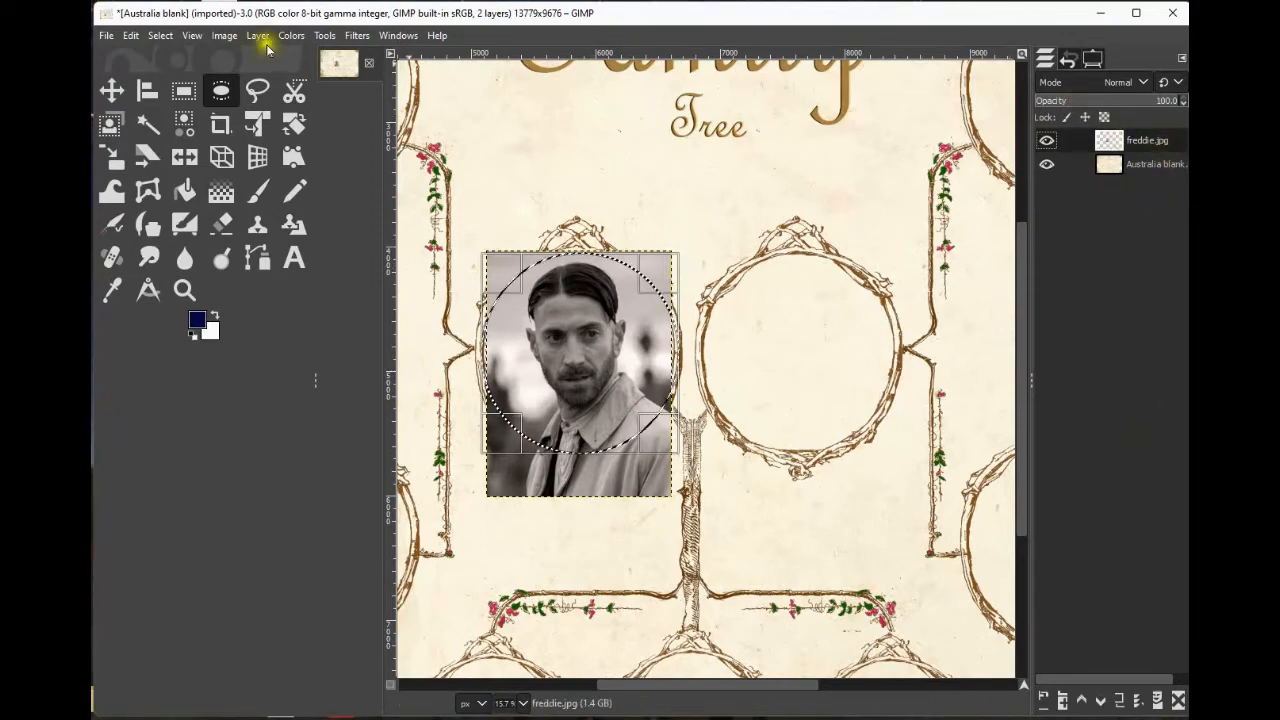
# Invert the selection, delete the part of freddie.jpg outside the circle, and remove the selection.
pyautogui.click(160, 36)
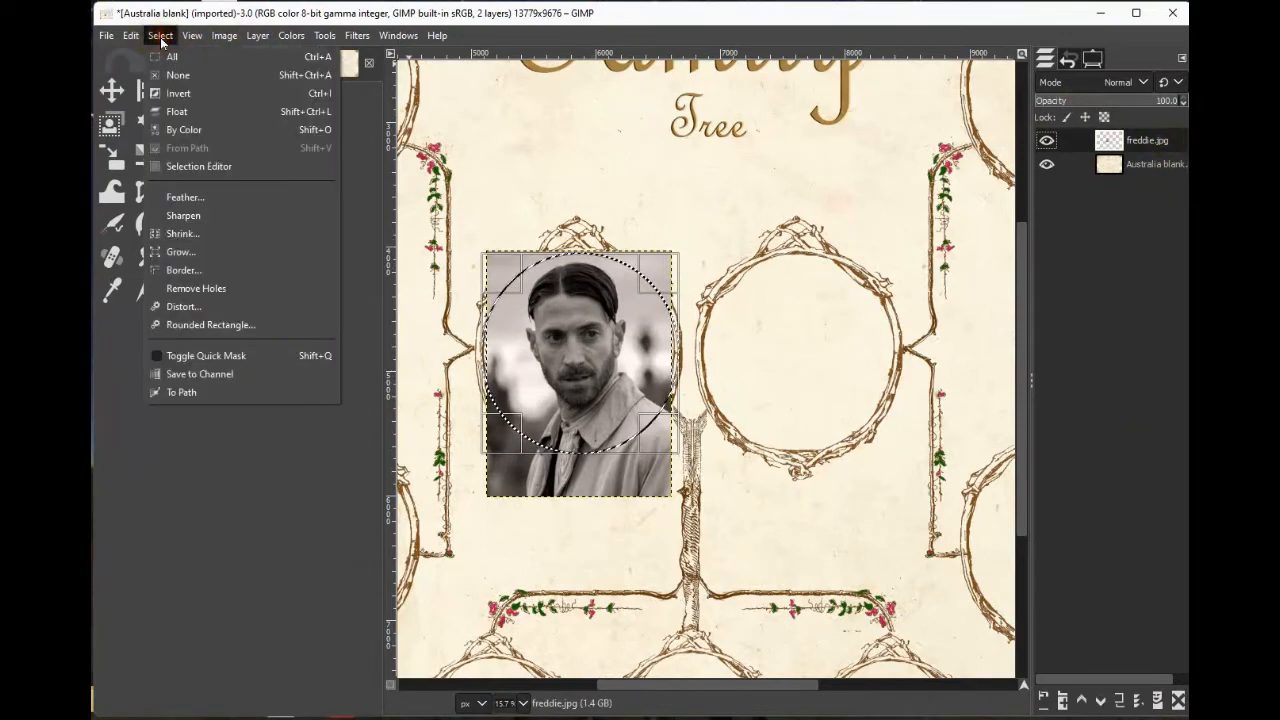
pyautogui.click(174, 94)
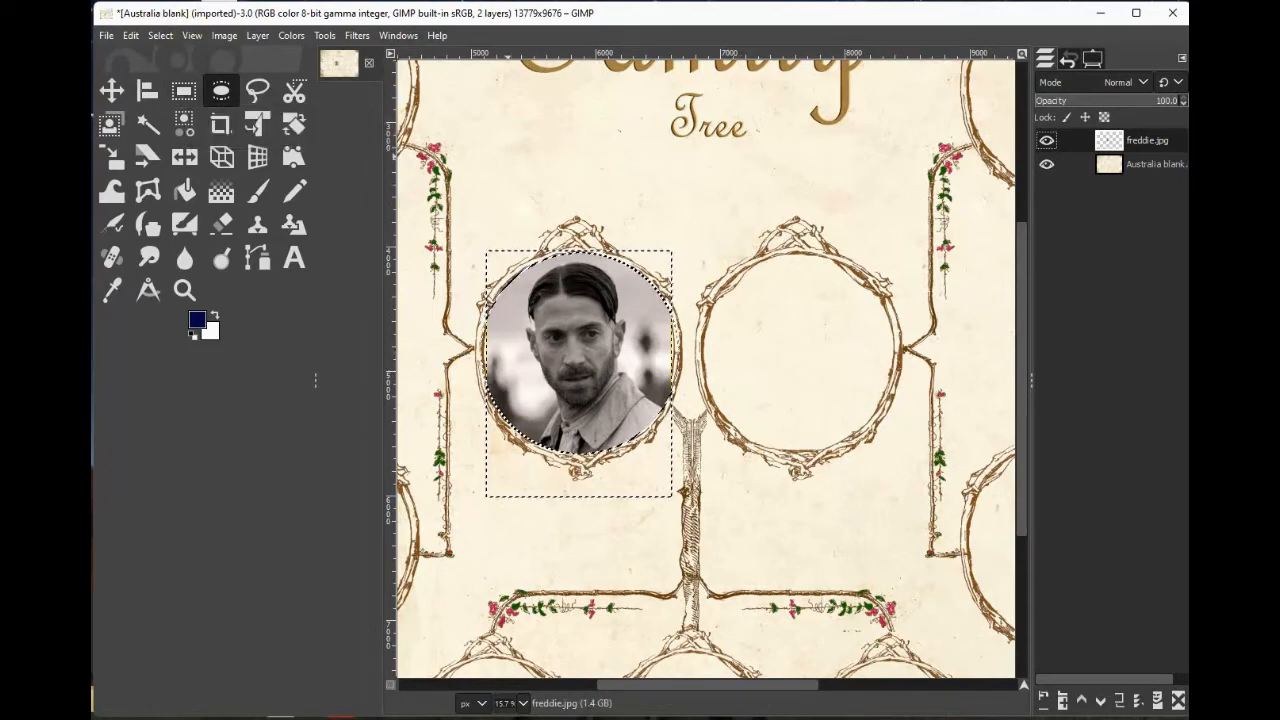
pyautogui.click(161, 36)
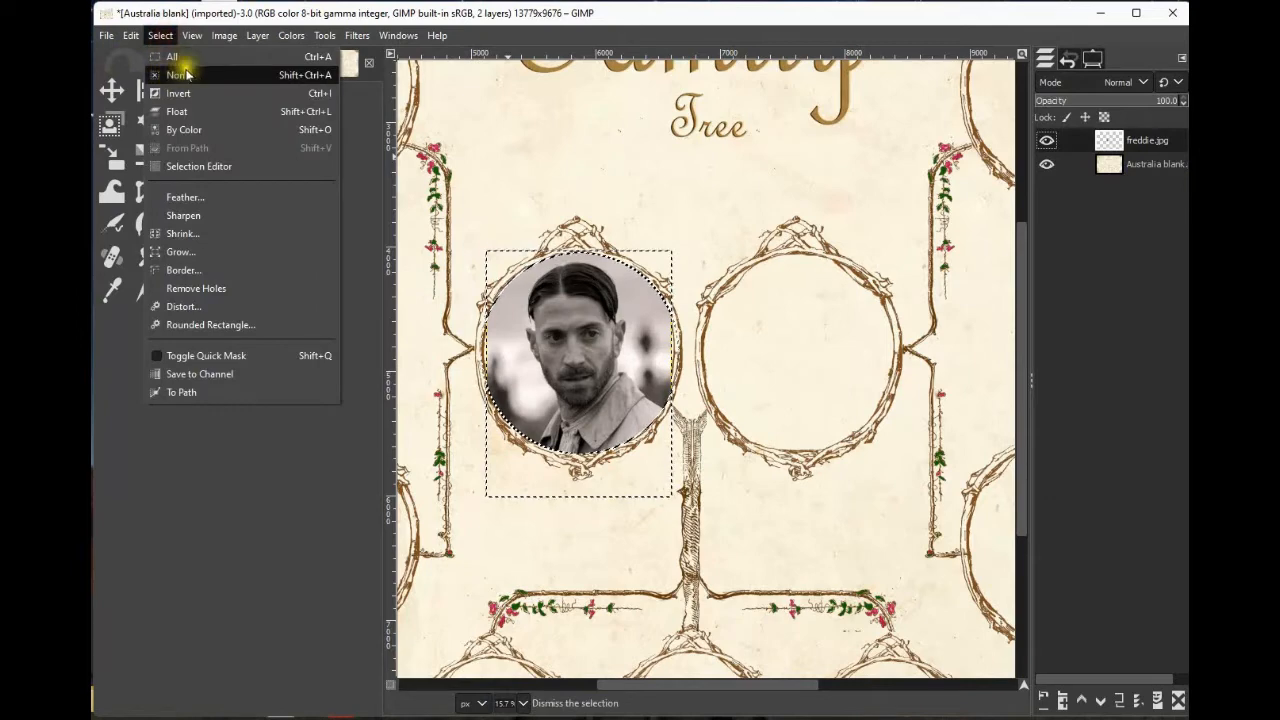
pyautogui.click(178, 77)
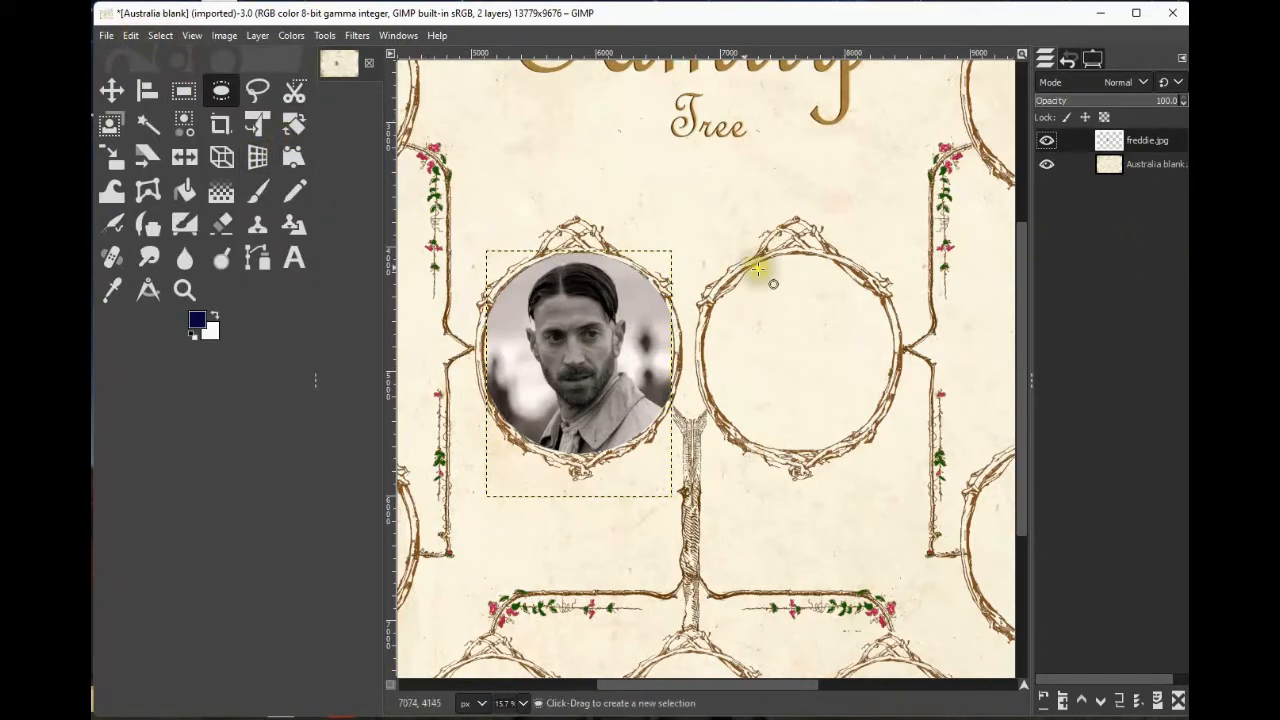
# Open ada.jpg as a new layer and move it over the right central frame.
pyautogui.click(106, 36)
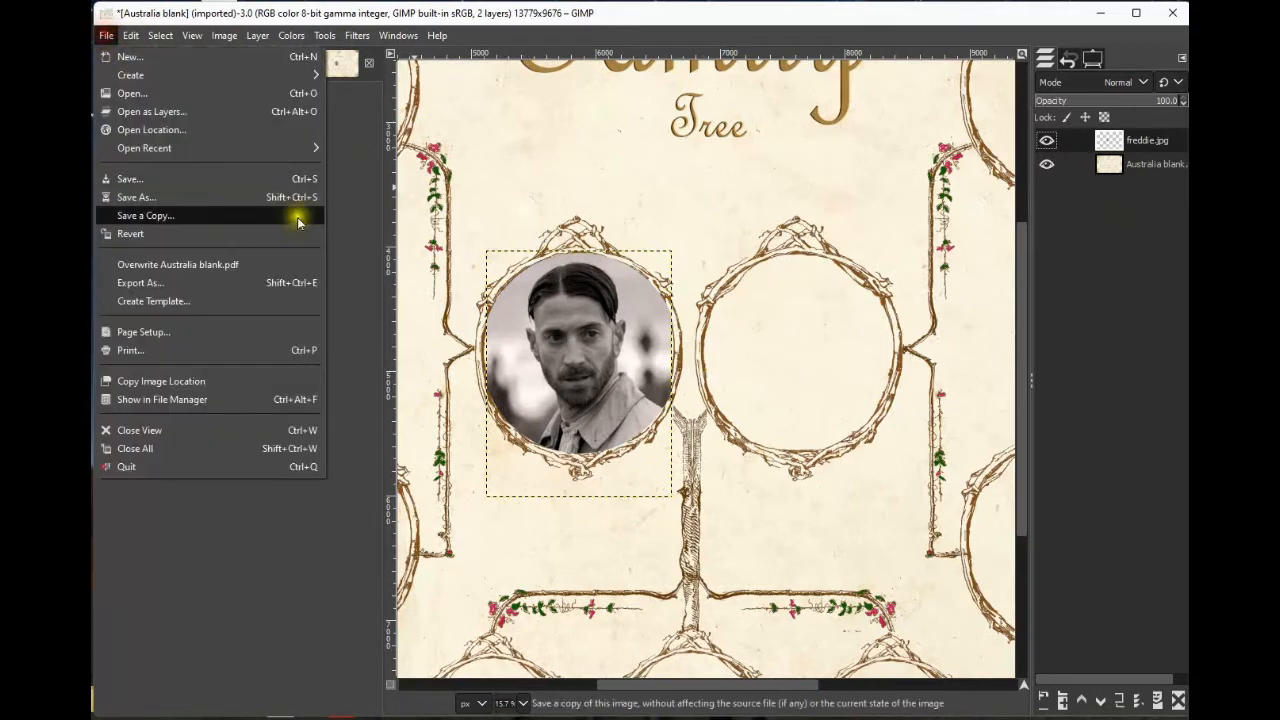
pyautogui.click(180, 115)
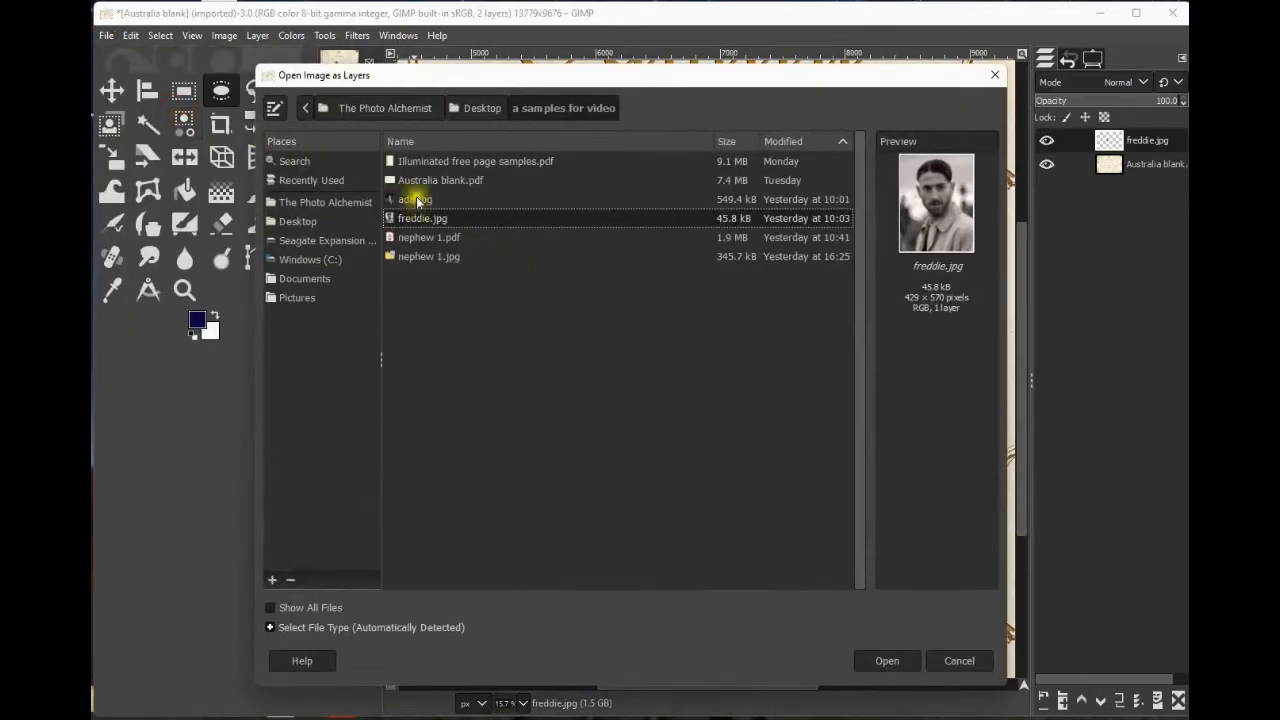
pyautogui.doubleClick(417, 200)
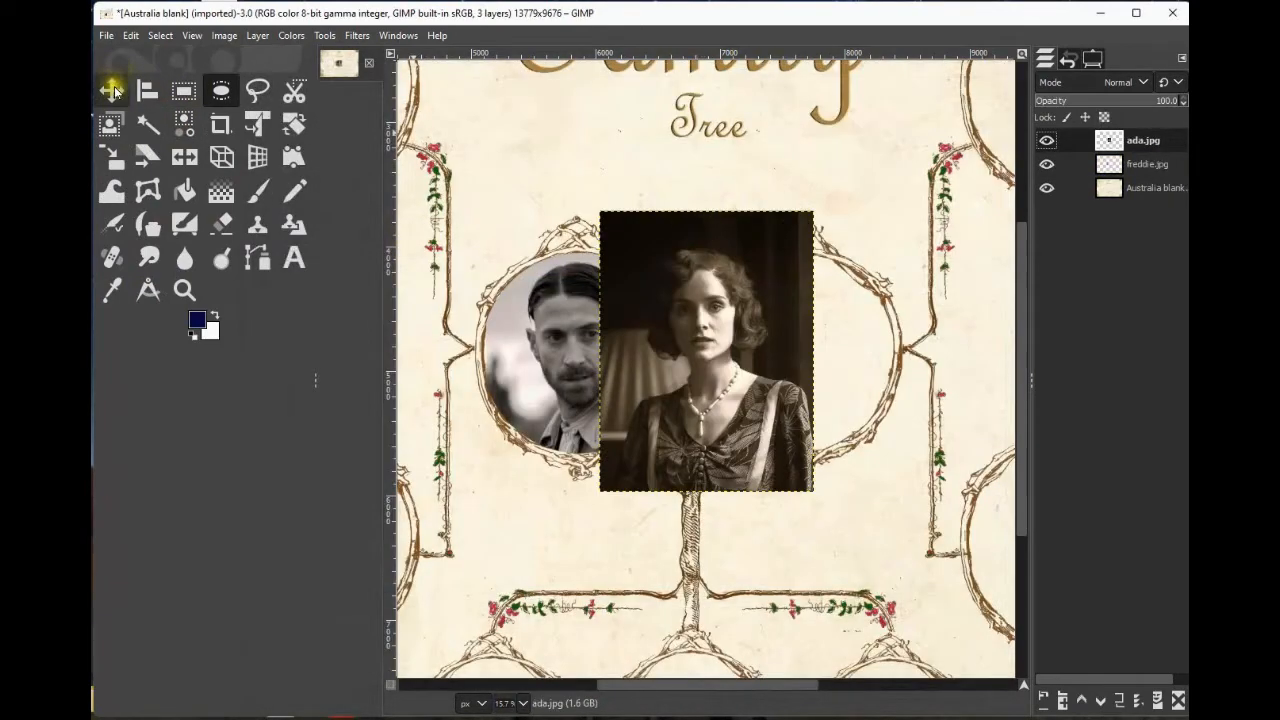
pyautogui.click(116, 91)
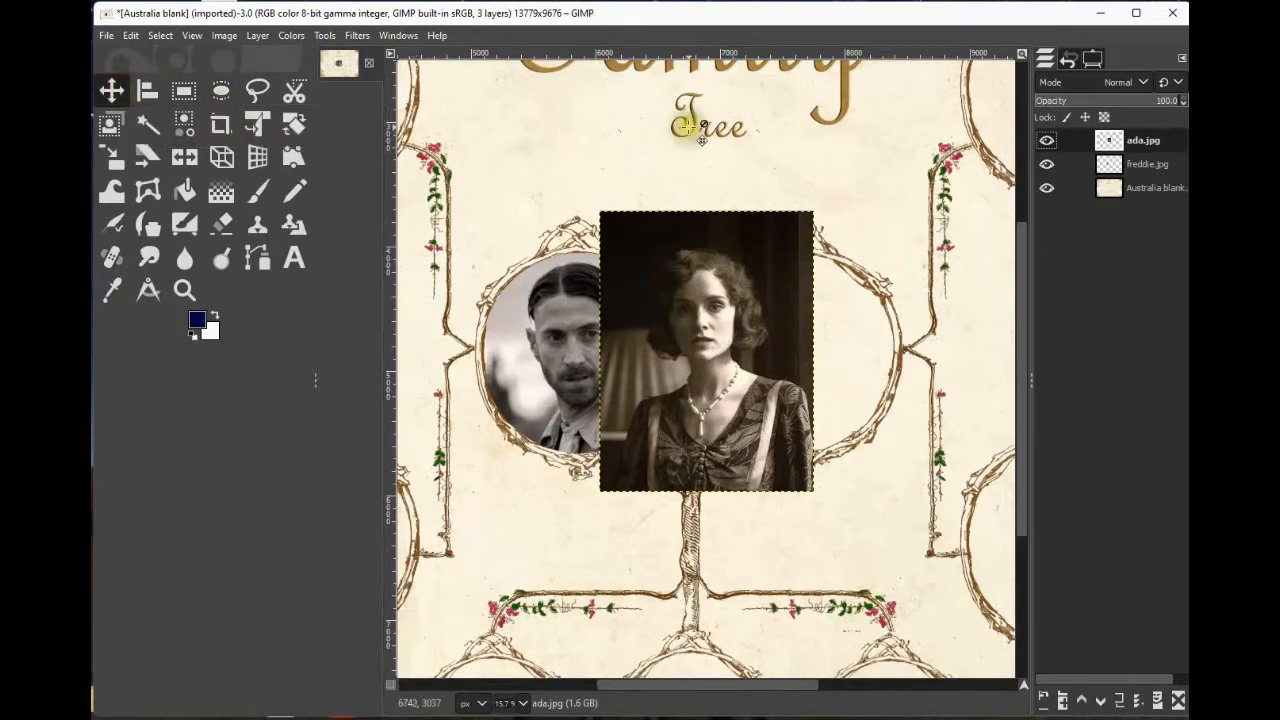
pyautogui.click(720, 310)
pyautogui.moveTo(720, 310); pyautogui.dragTo(820, 339)
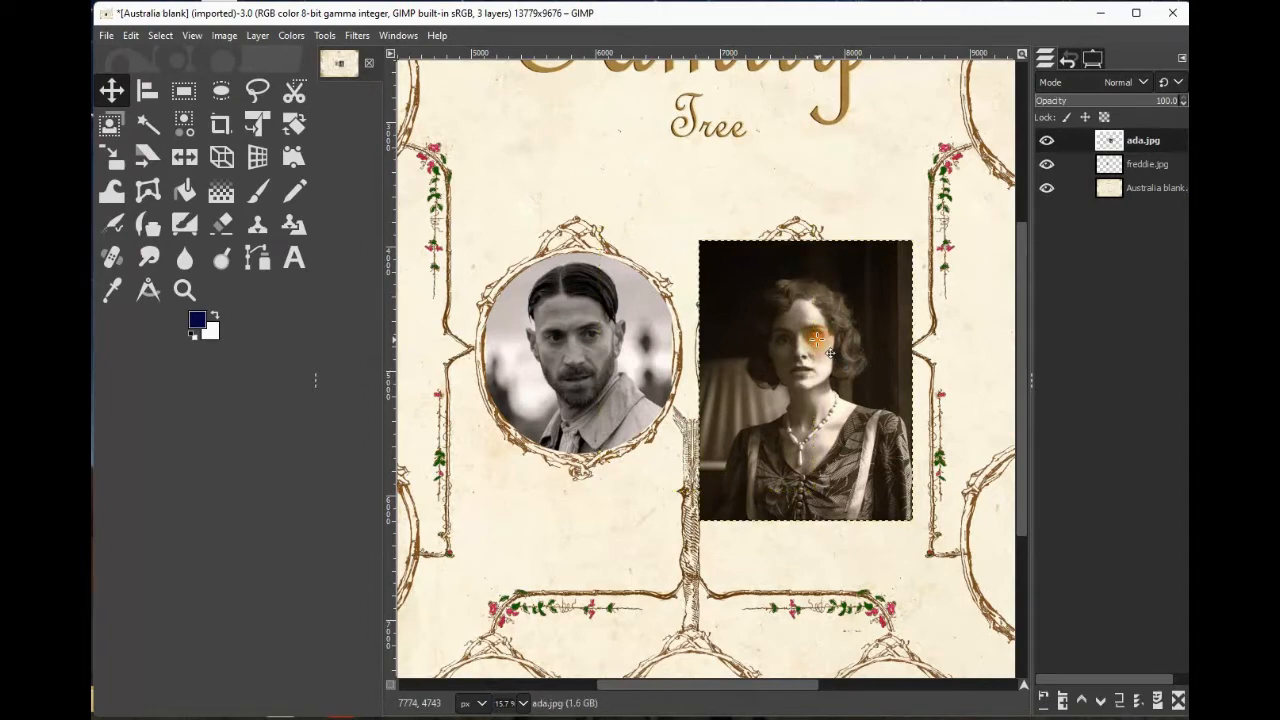
# Scale the ada.jpg layer proportionally to about 1566 × 2059 pixels, positioned over the right central frame.
pyautogui.click(116, 158)
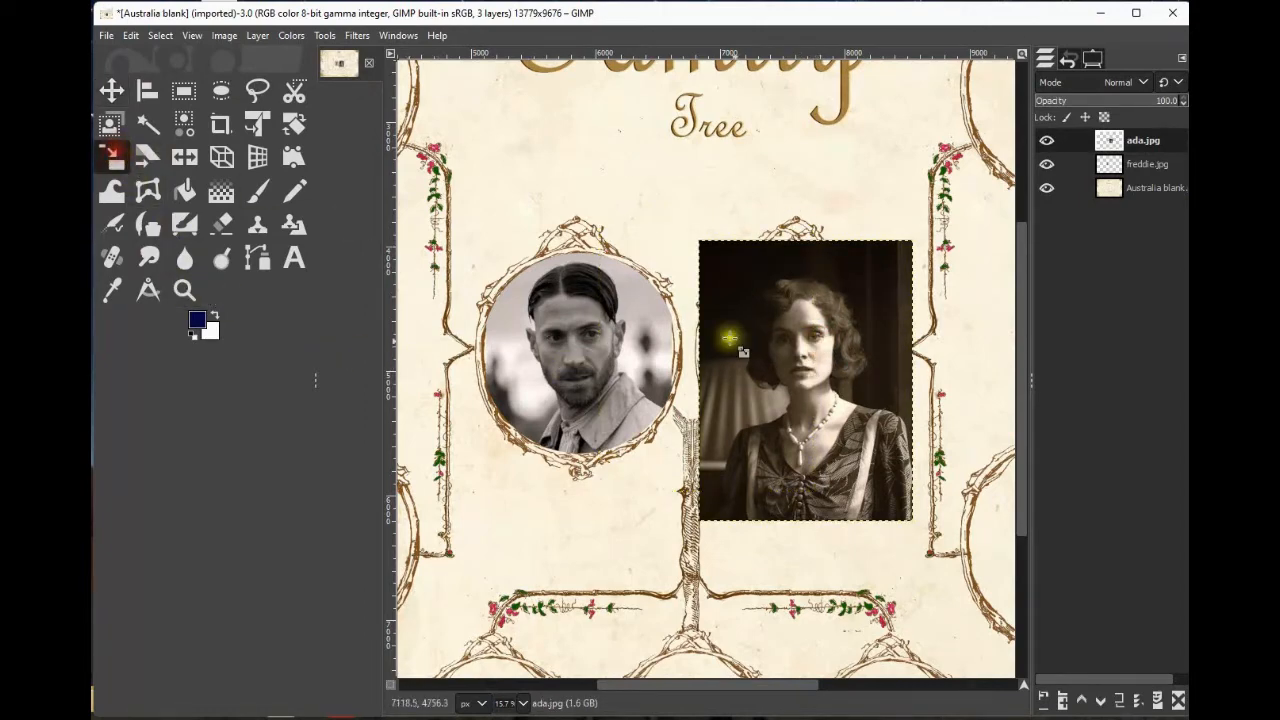
pyautogui.click(800, 365)
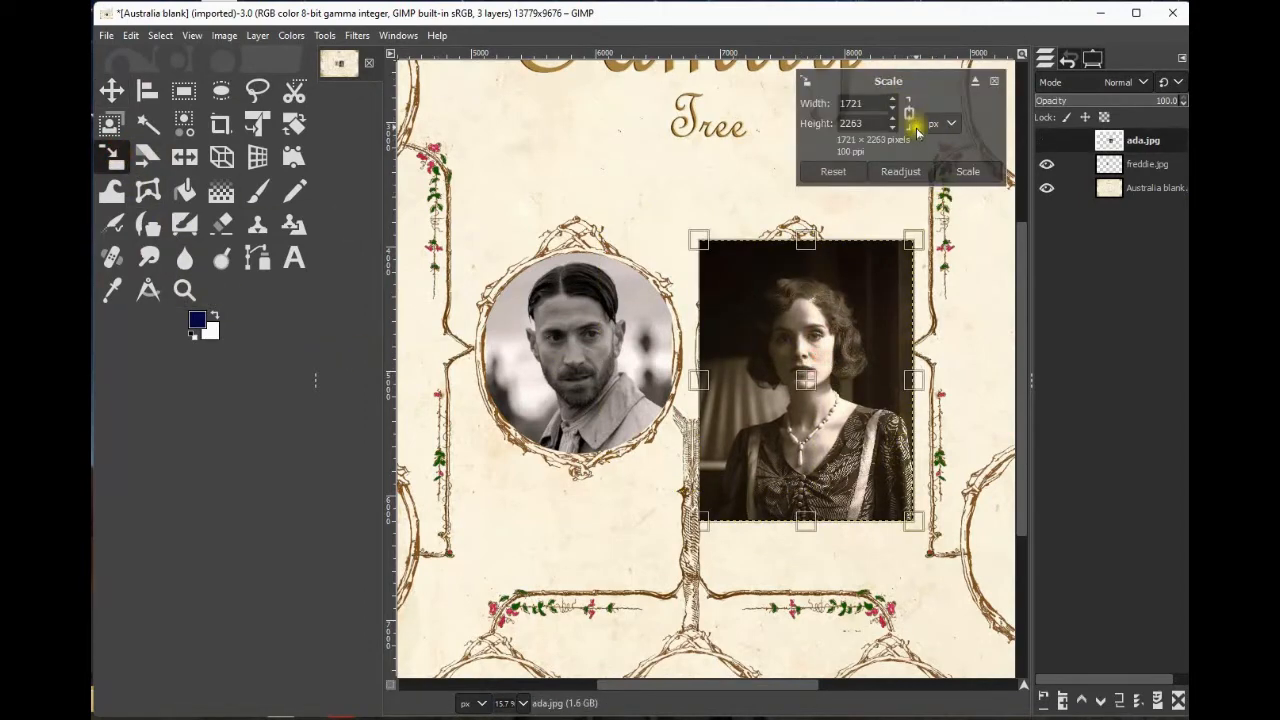
pyautogui.moveTo(915, 530); pyautogui.dragTo(890, 506)
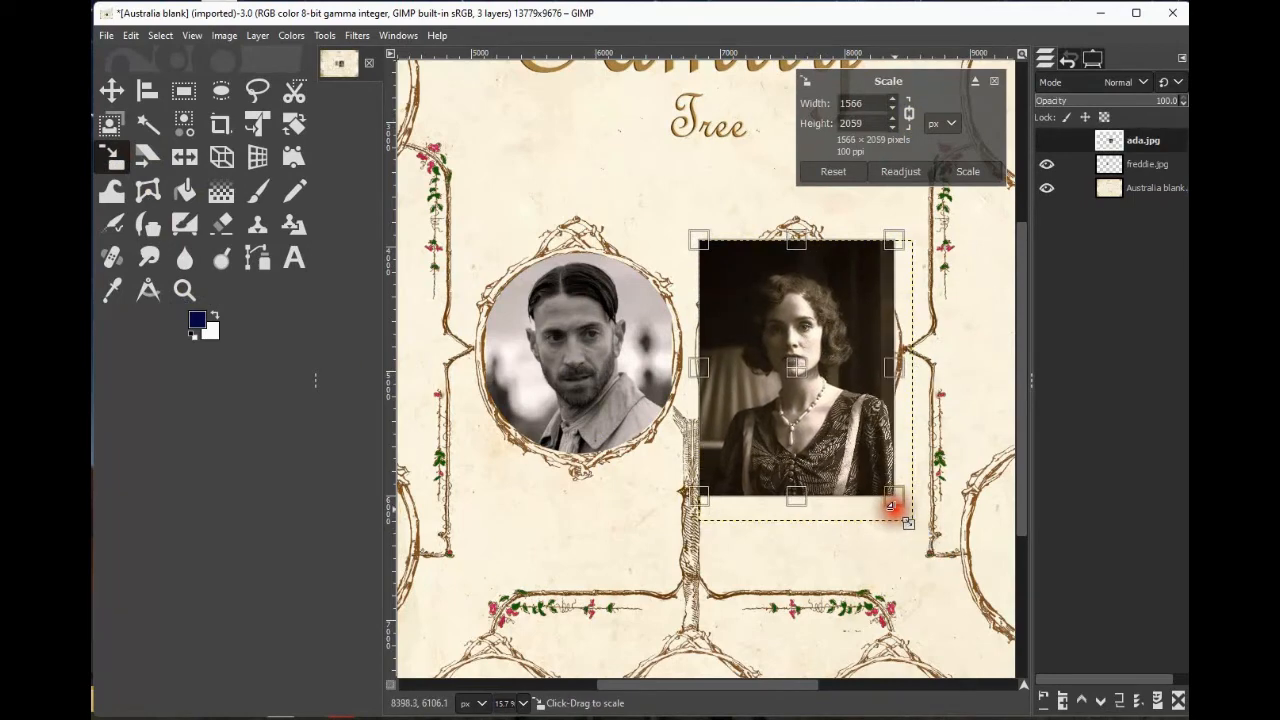
pyautogui.moveTo(690, 503); pyautogui.dragTo(702, 497)
pyautogui.click(965, 171)
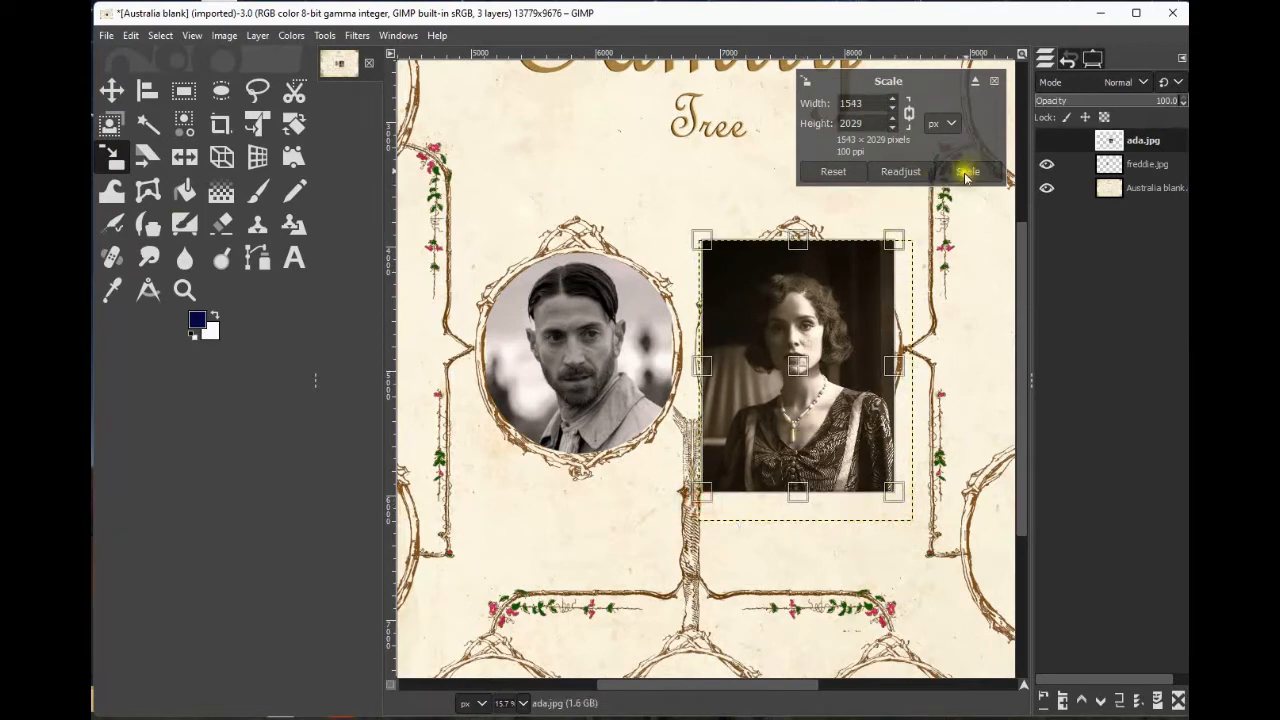
# Hide ada.jpg and, on the template layer, draw an elliptical selection fitted inside the right central frame.
pyautogui.click(1047, 141)
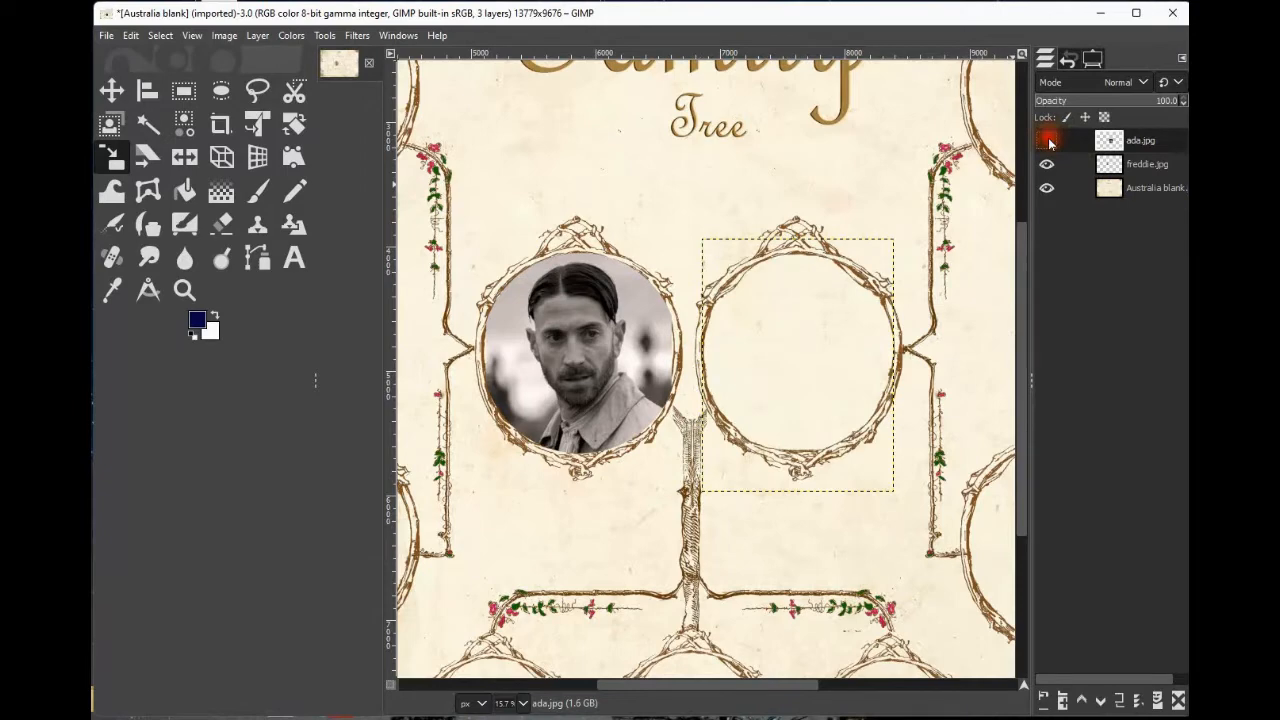
pyautogui.click(1150, 190)
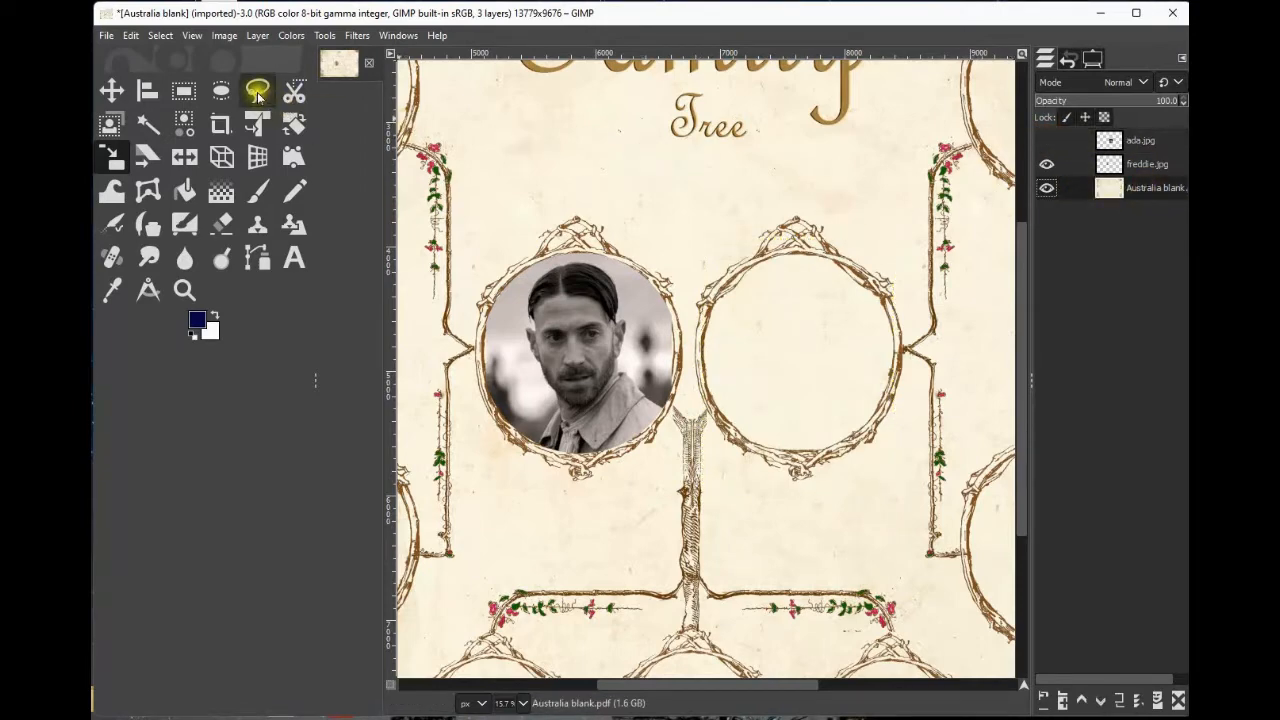
pyautogui.click(223, 95)
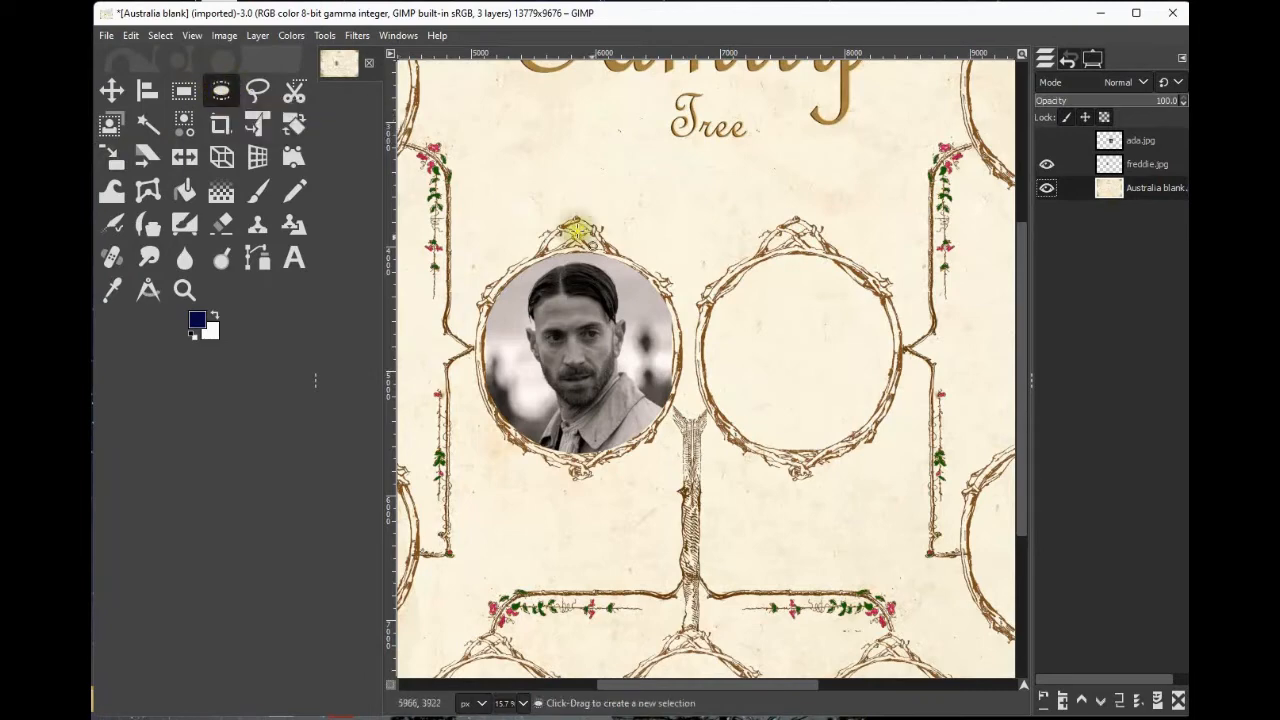
pyautogui.moveTo(682, 210); pyautogui.dragTo(900, 454)
pyautogui.moveTo(786, 212); pyautogui.dragTo(798, 270)
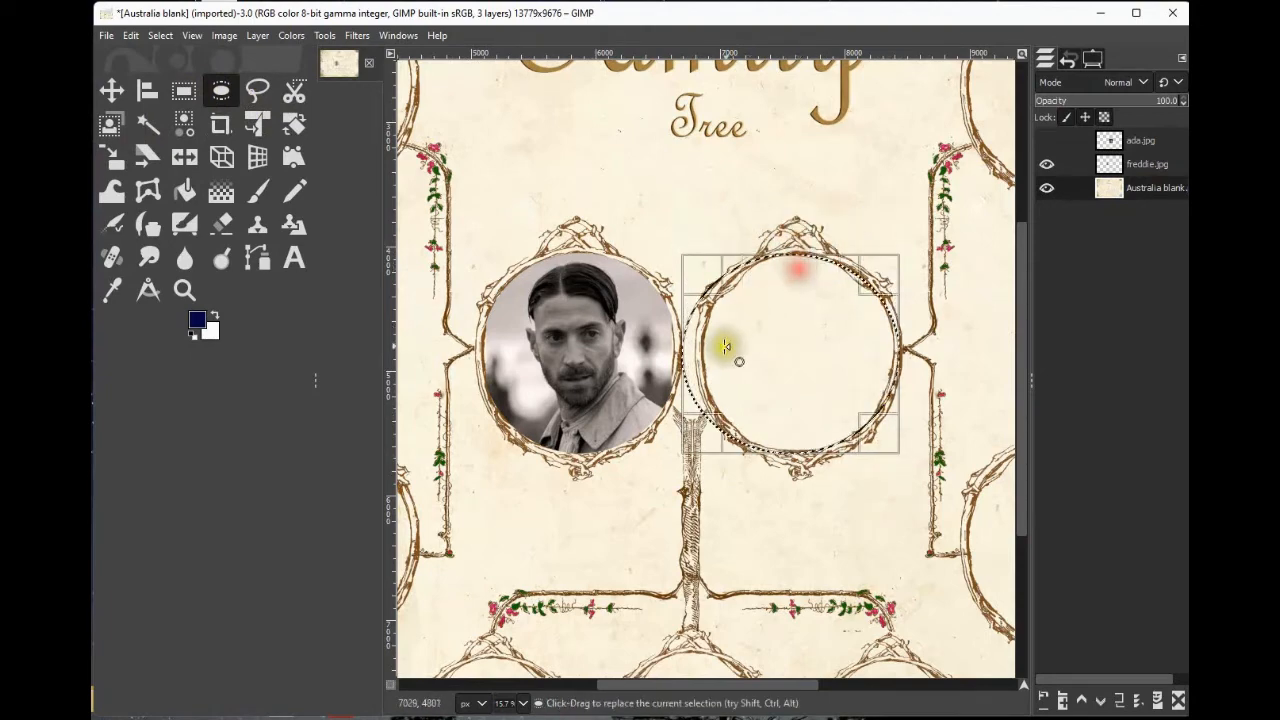
pyautogui.moveTo(689, 351); pyautogui.dragTo(723, 349)
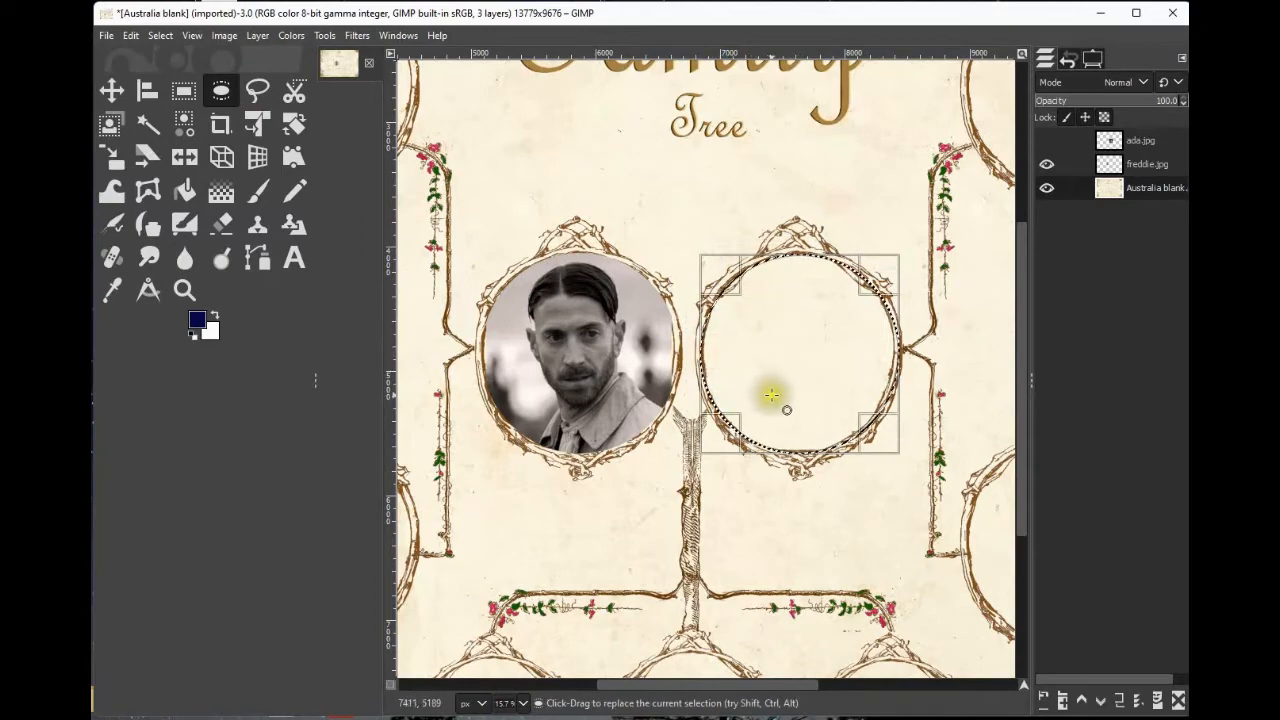
pyautogui.moveTo(880, 392); pyautogui.dragTo(872, 367)
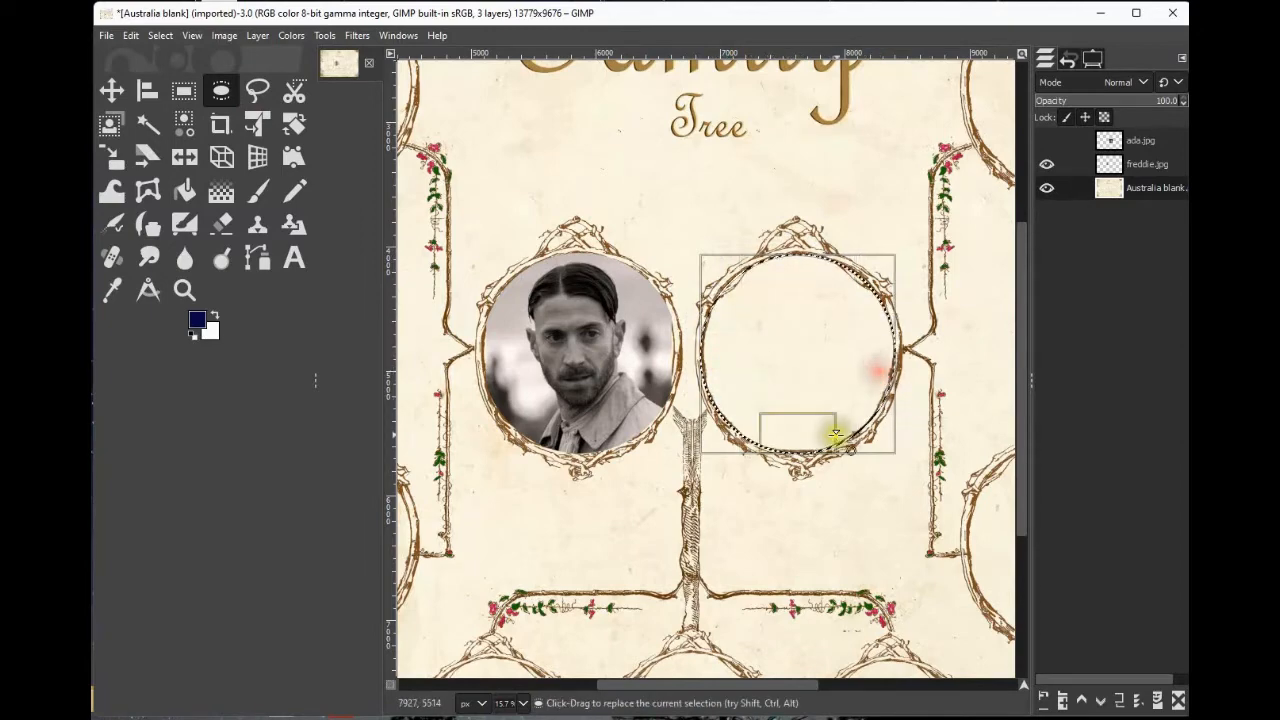
# Show and activate ada.jpg, delete its area outside the circular selection by inverting it, and remove the selection.
pyautogui.click(1046, 140)
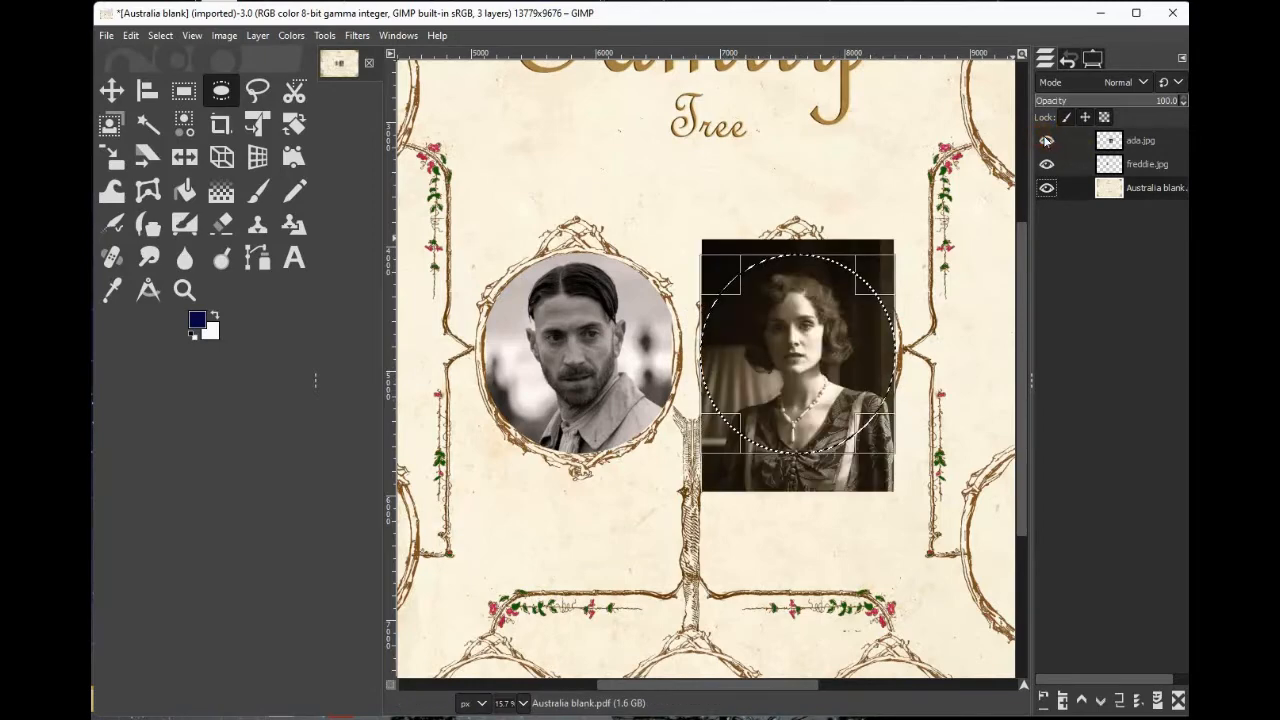
pyautogui.click(1155, 140)
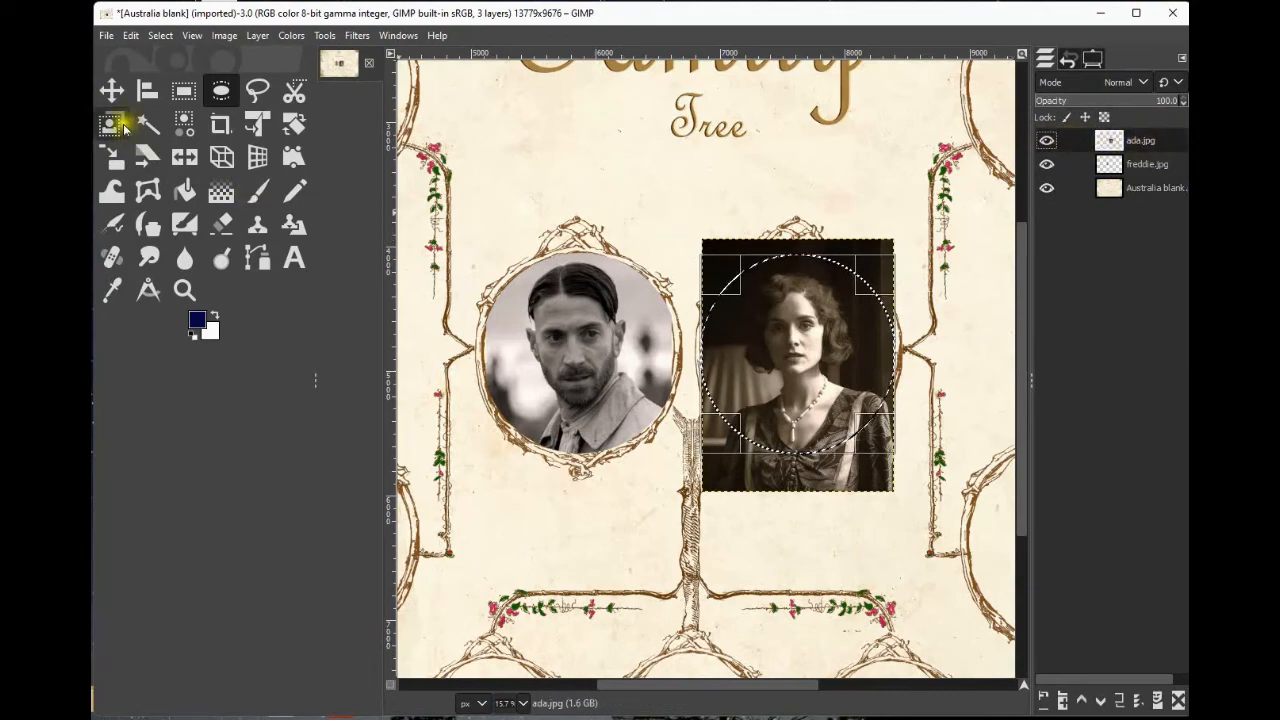
pyautogui.click(160, 37)
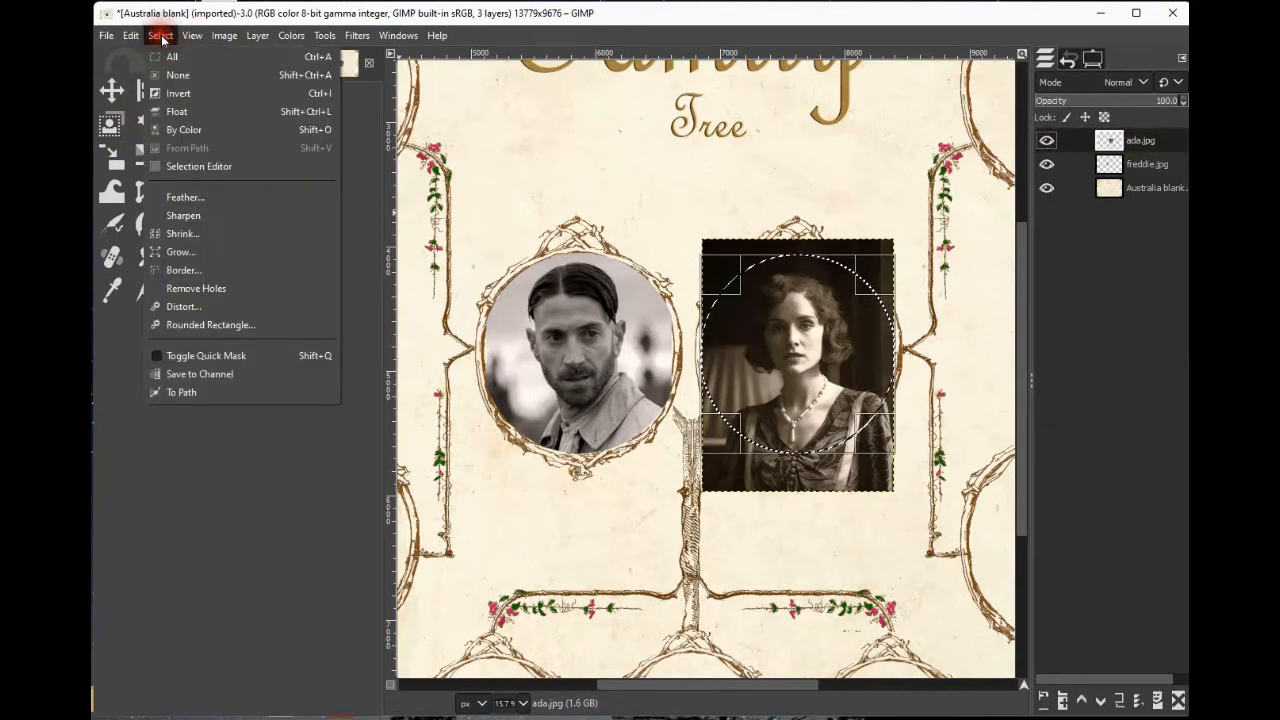
pyautogui.click(222, 95)
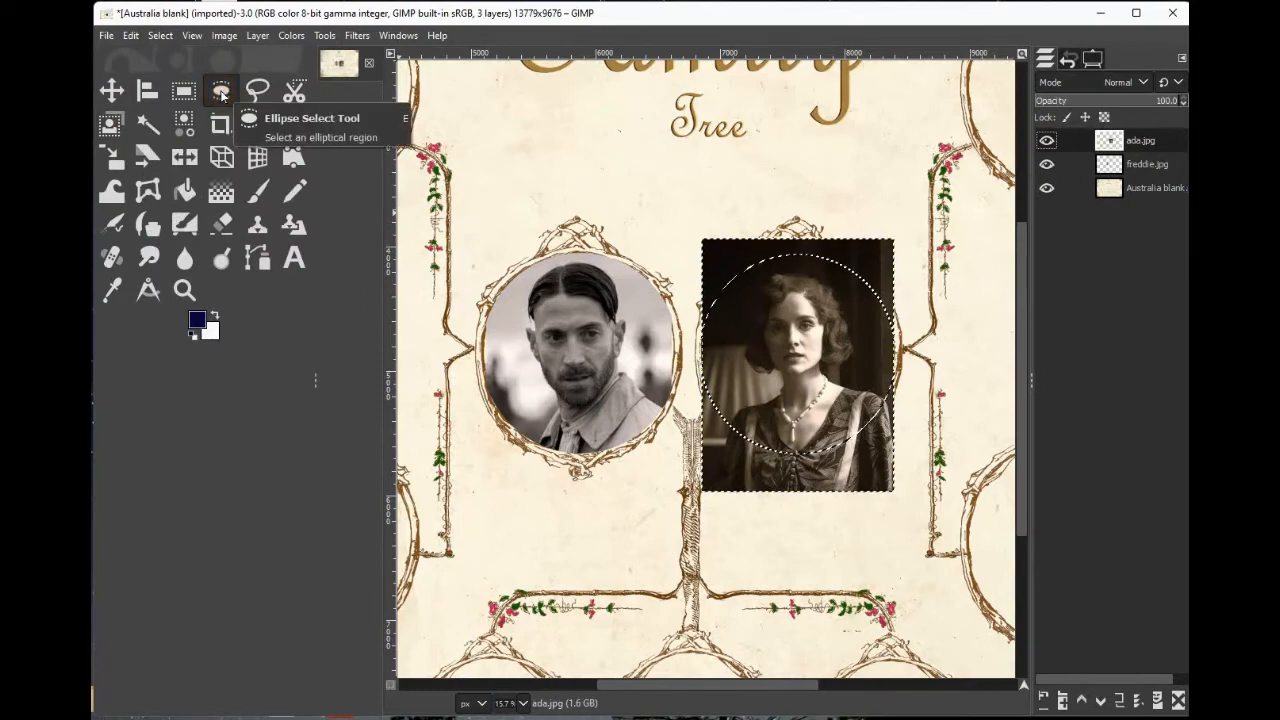
pyautogui.press('Delete')
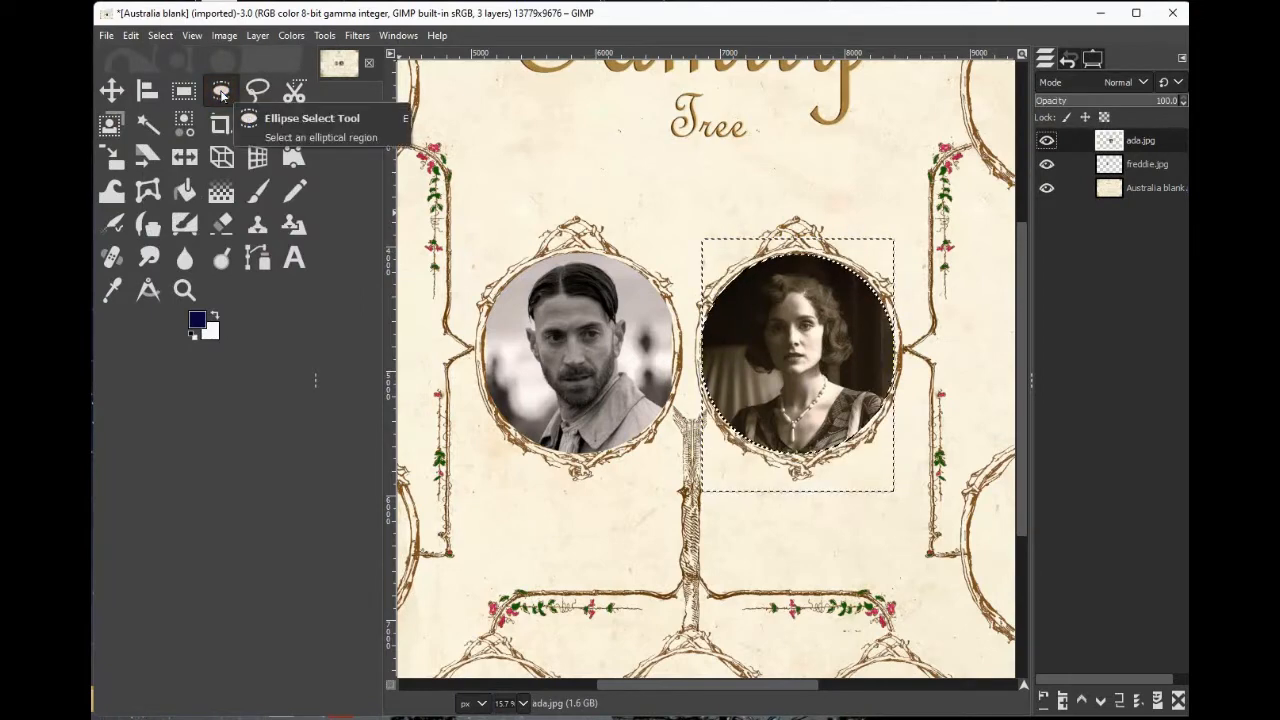
pyautogui.click(161, 35)
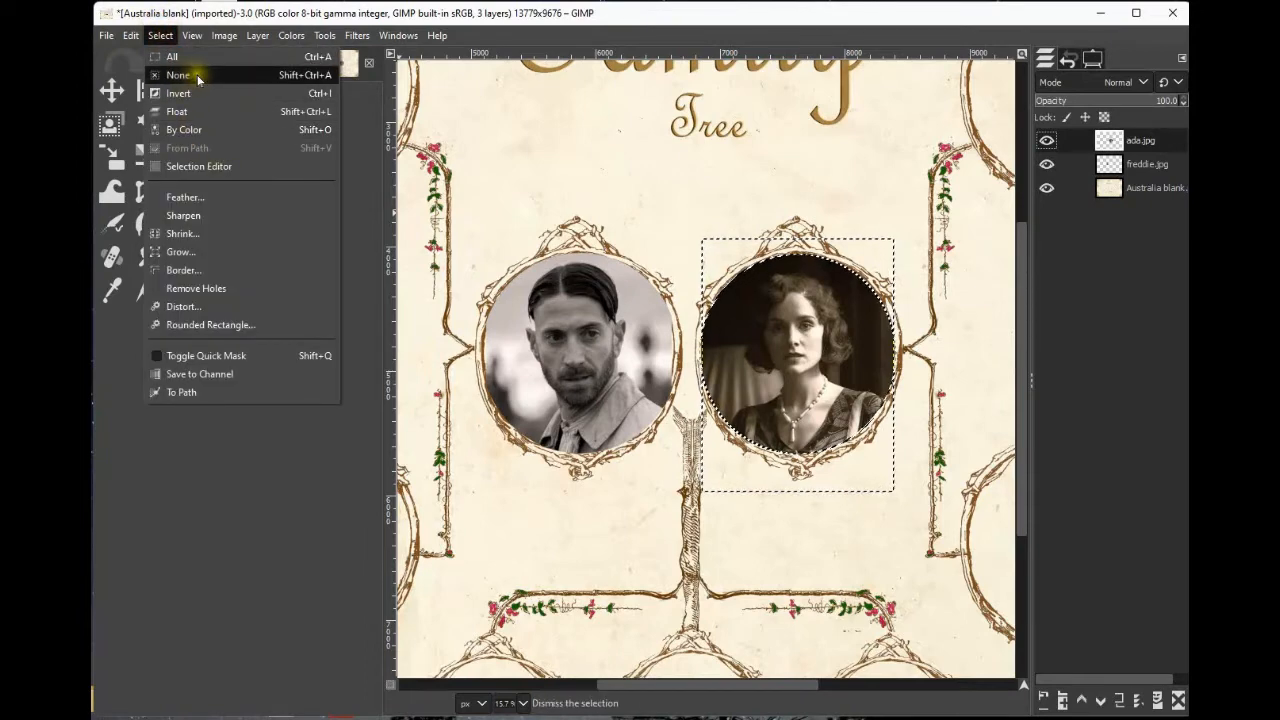
pyautogui.click(189, 78)
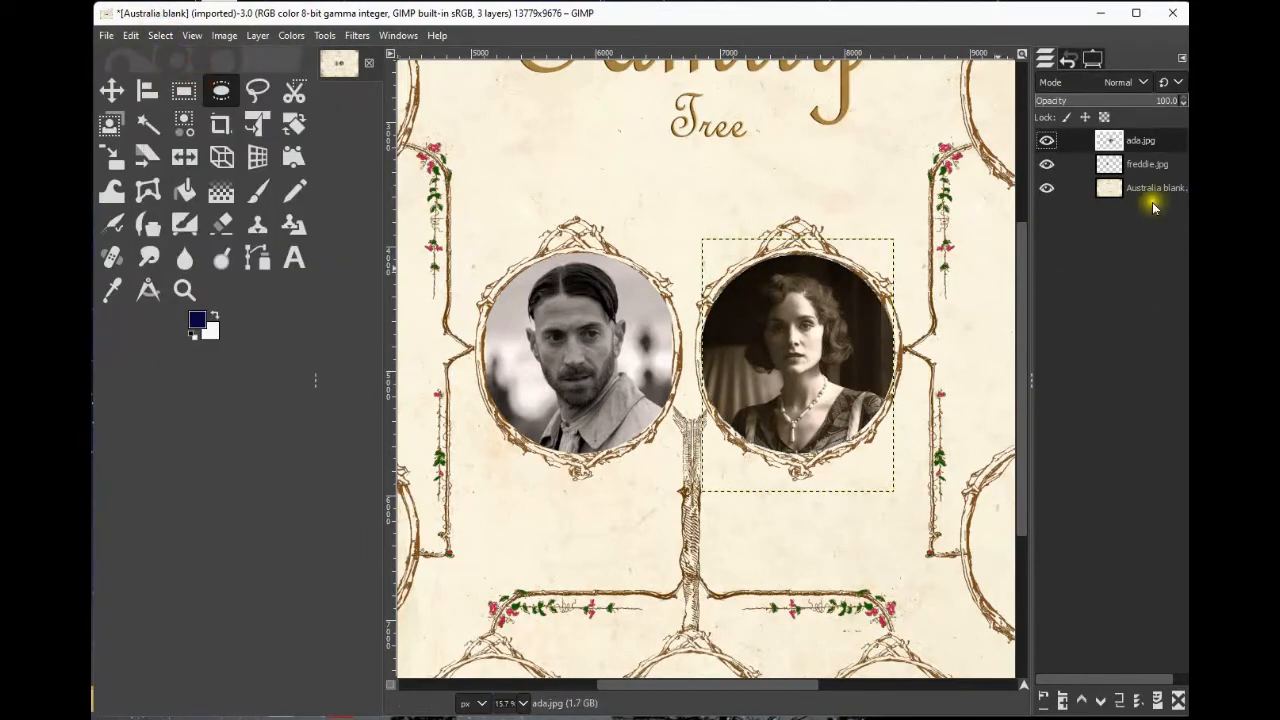
# Make the template layer active and select the Text tool.
pyautogui.click(1142, 187)
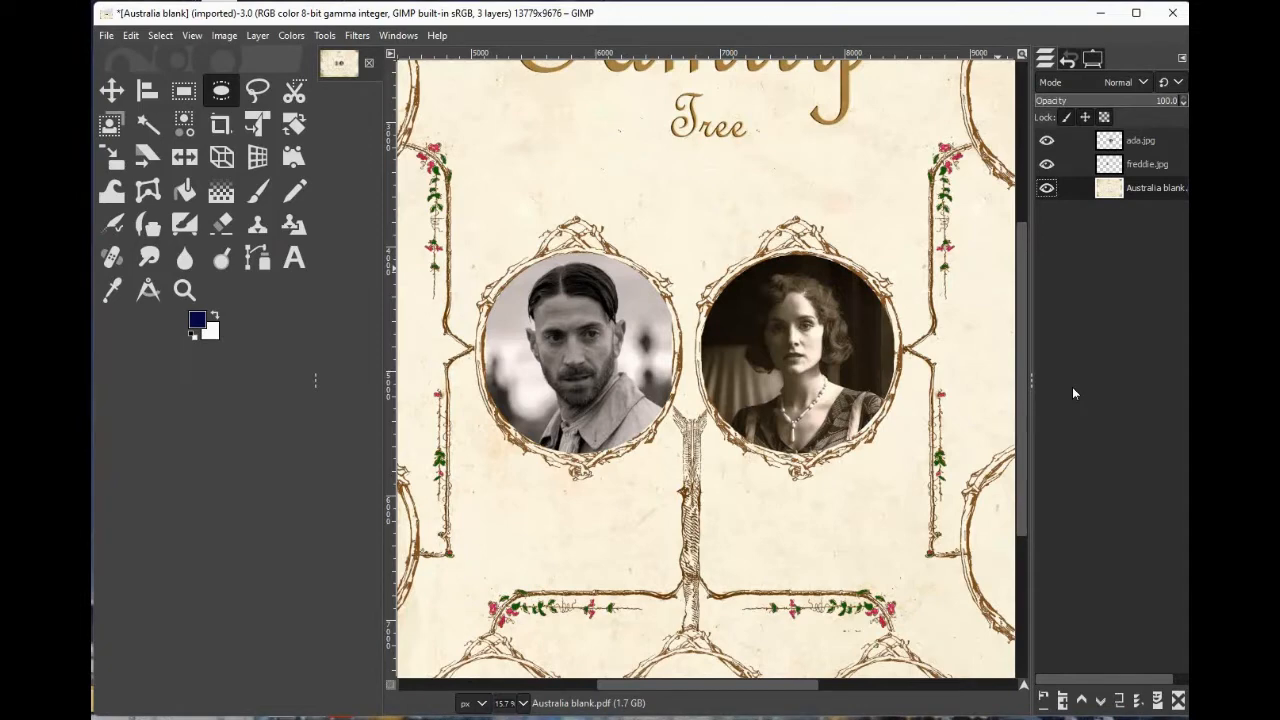
pyautogui.click(296, 260)
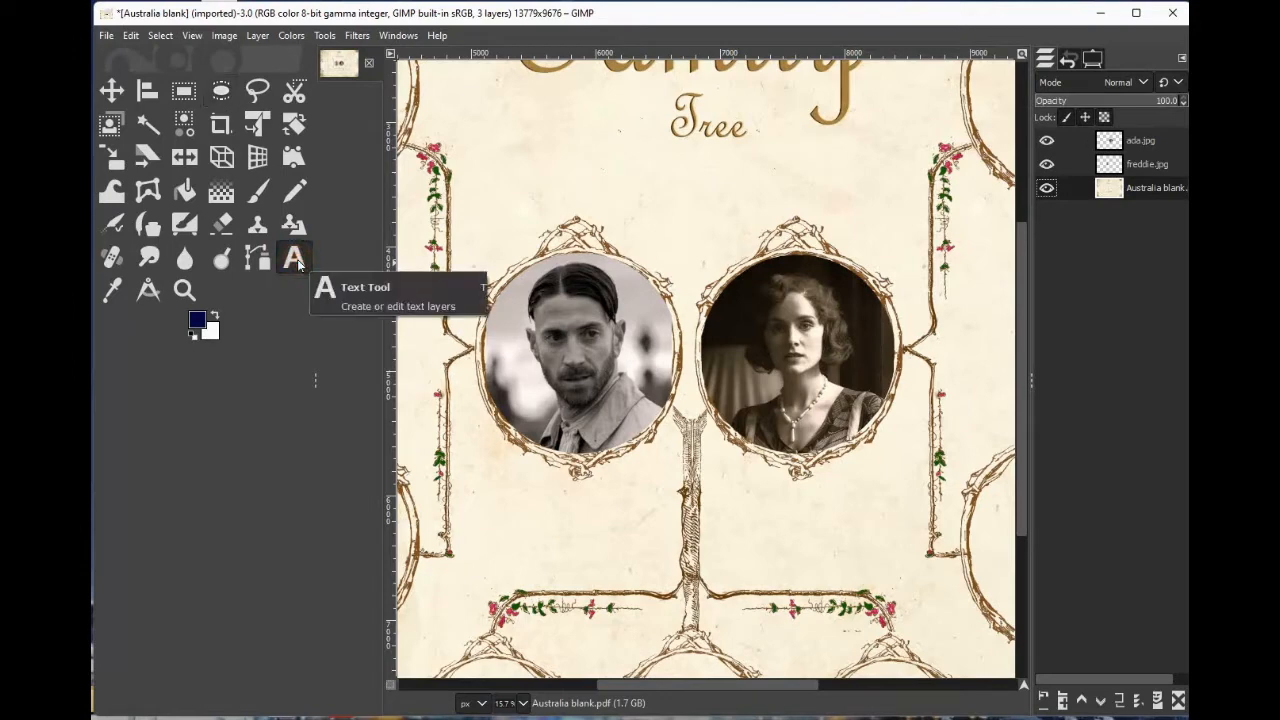
pyautogui.doubleClick(298, 263)
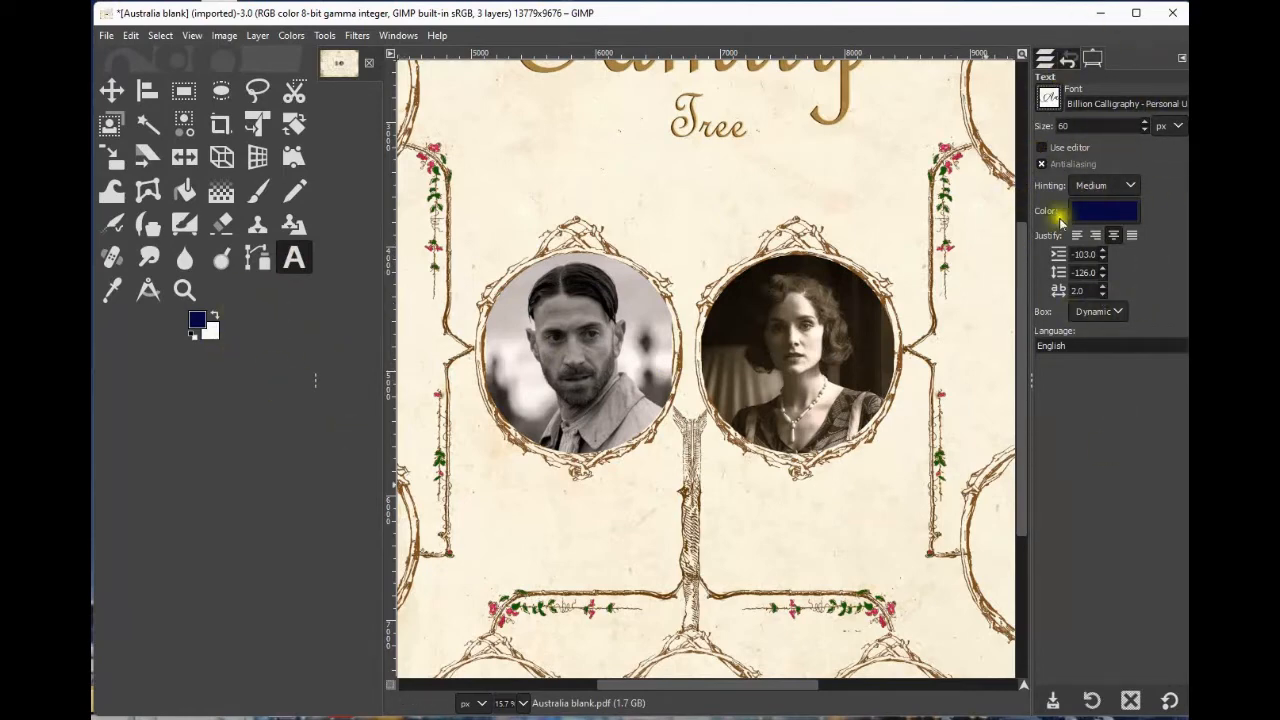
# Choose Black Rose as the Text tool's font.
pyautogui.click(1048, 102)
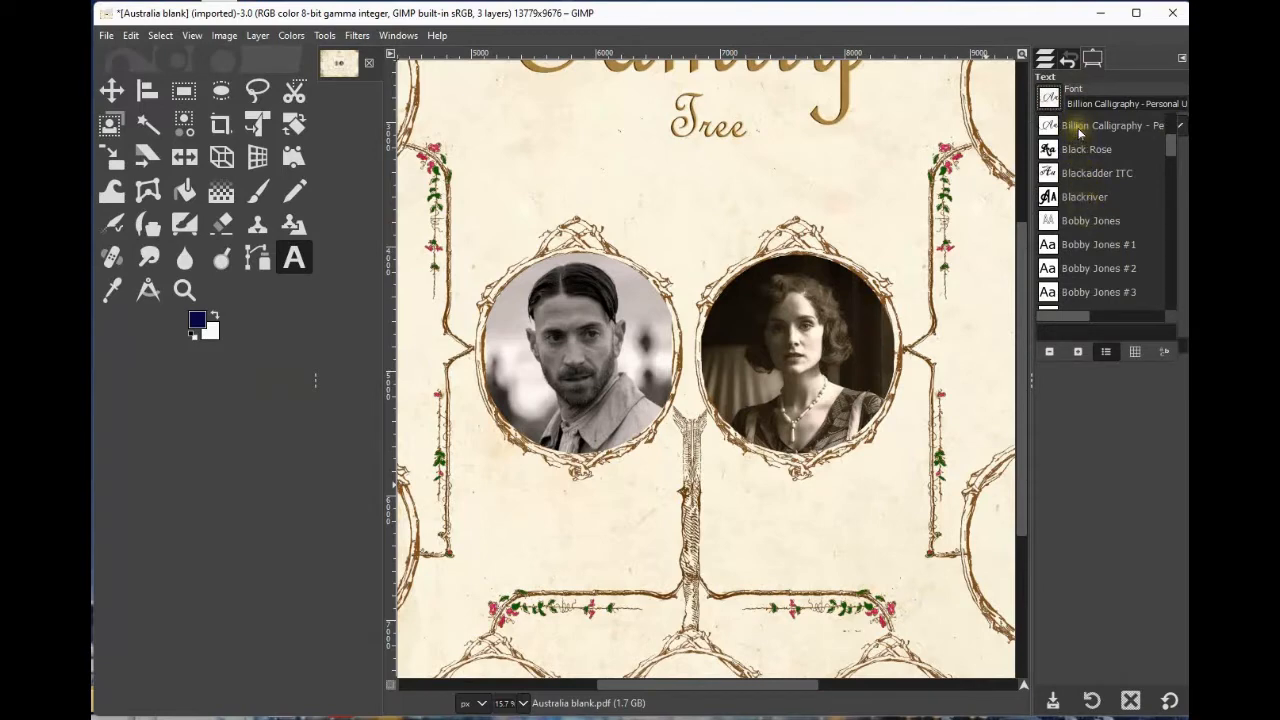
pyautogui.scroll(-8, 1079, 132)
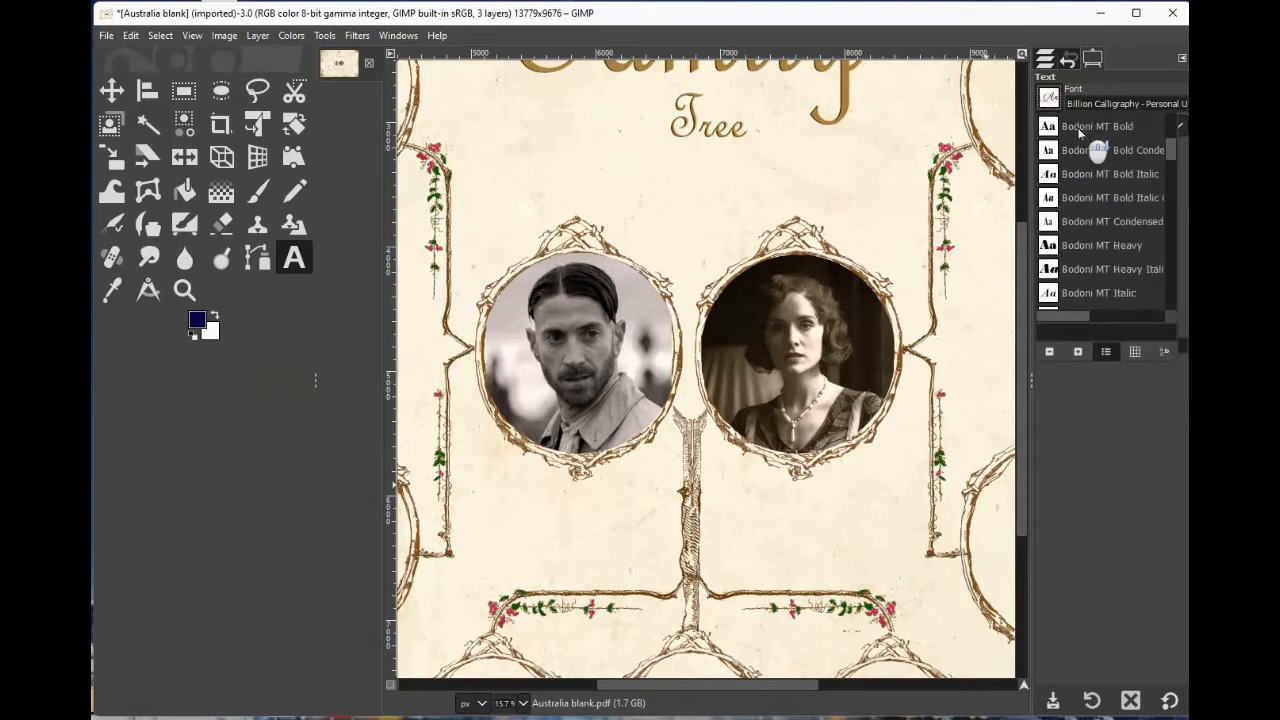
pyautogui.scroll(-2, 1079, 132)
pyautogui.scroll(5, 1090, 201)
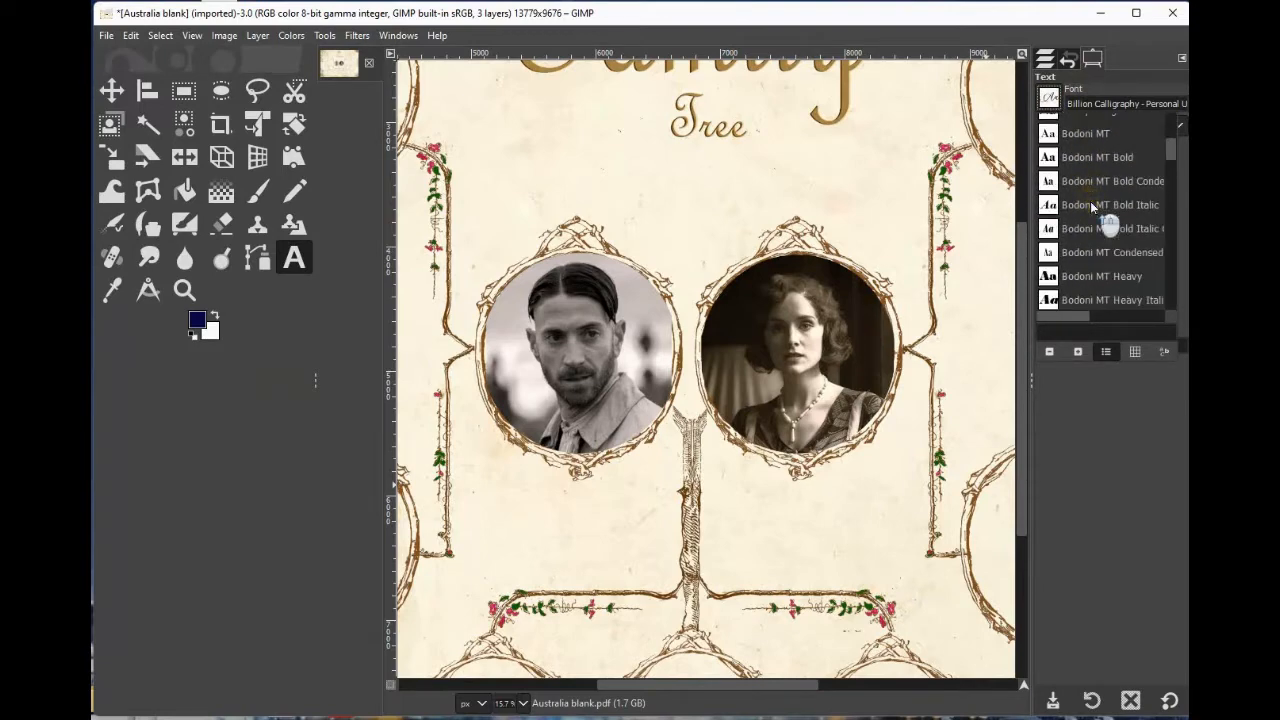
pyautogui.scroll(3, 1091, 205)
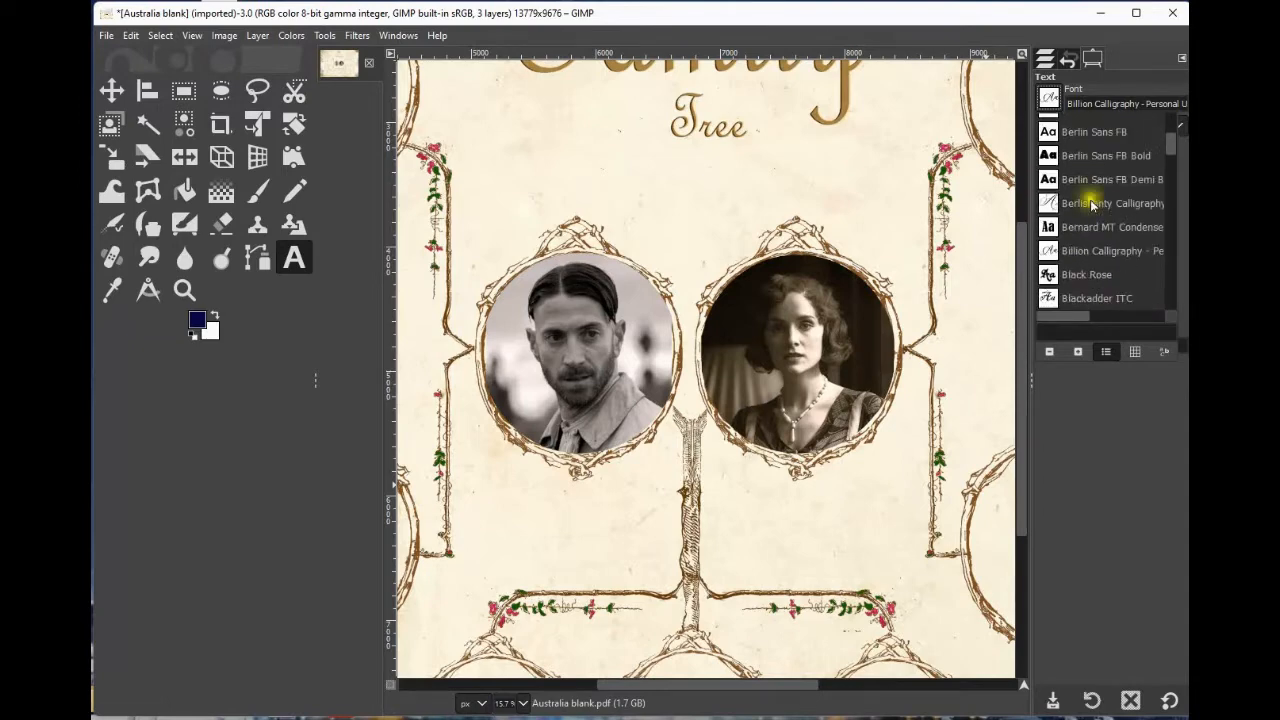
pyautogui.scroll(-2, 1086, 180)
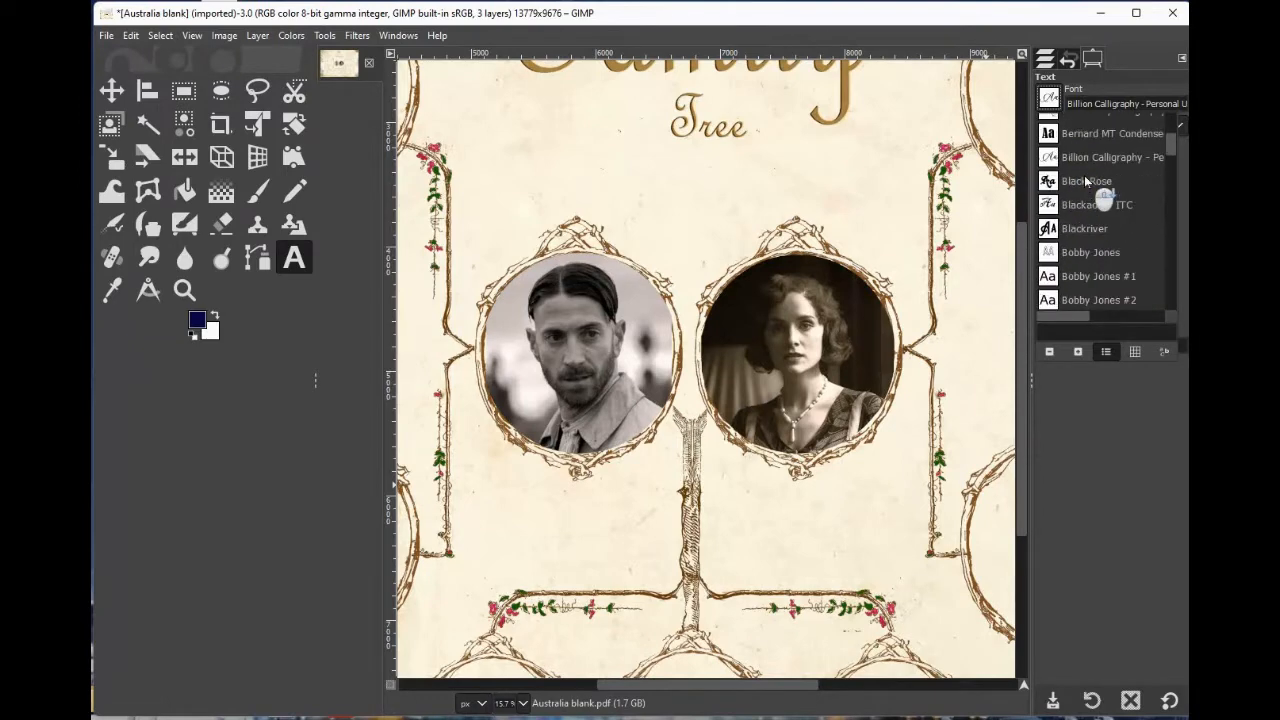
pyautogui.scroll(4, 1085, 180)
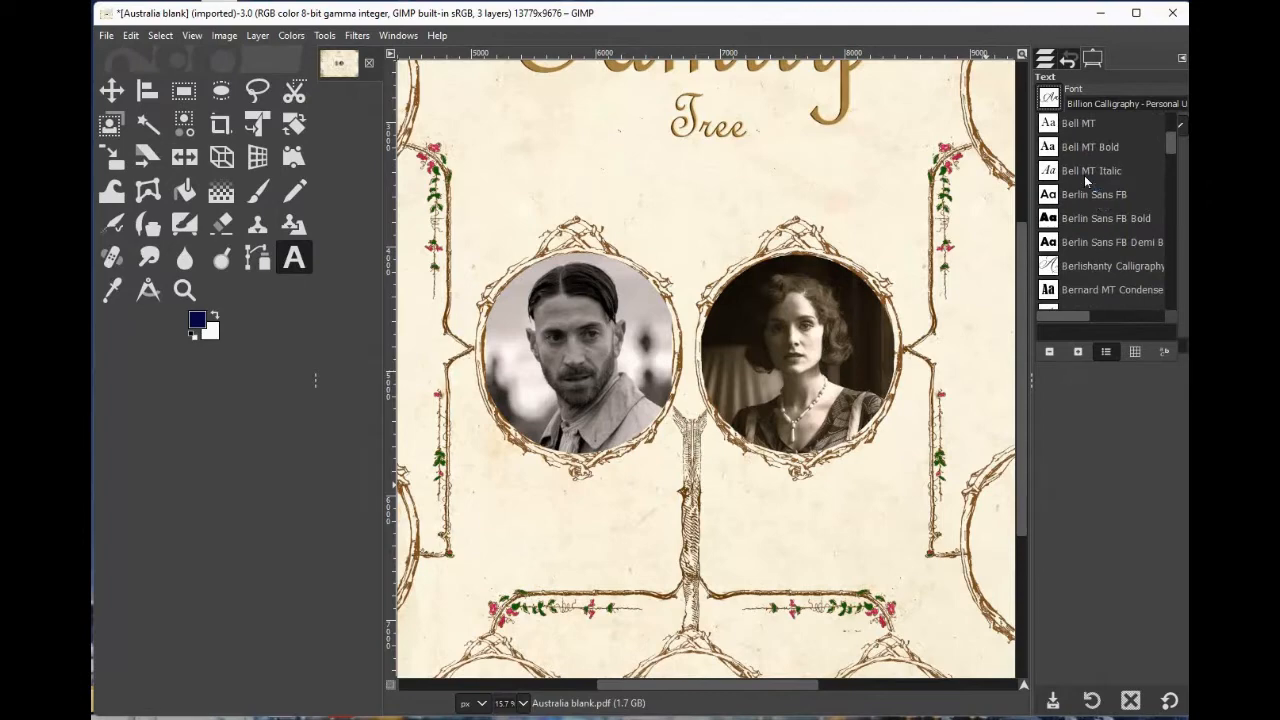
pyautogui.scroll(-2, 1085, 175)
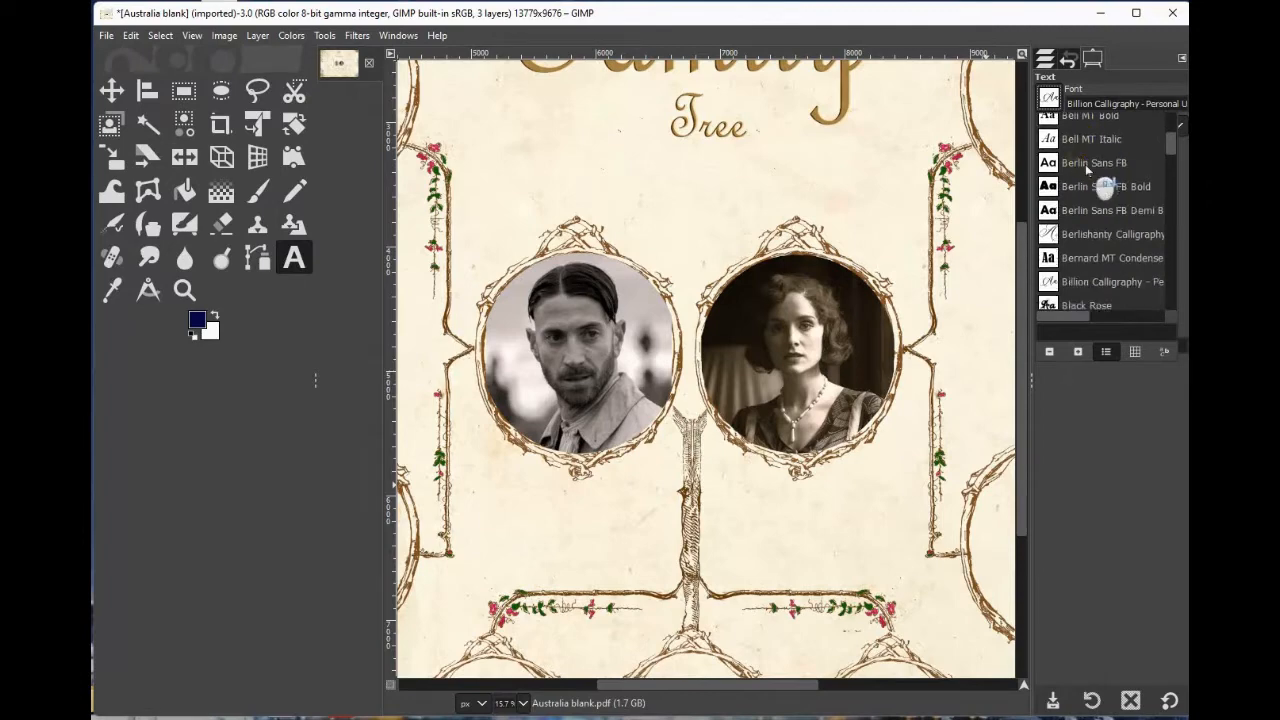
pyautogui.scroll(-3, 1086, 170)
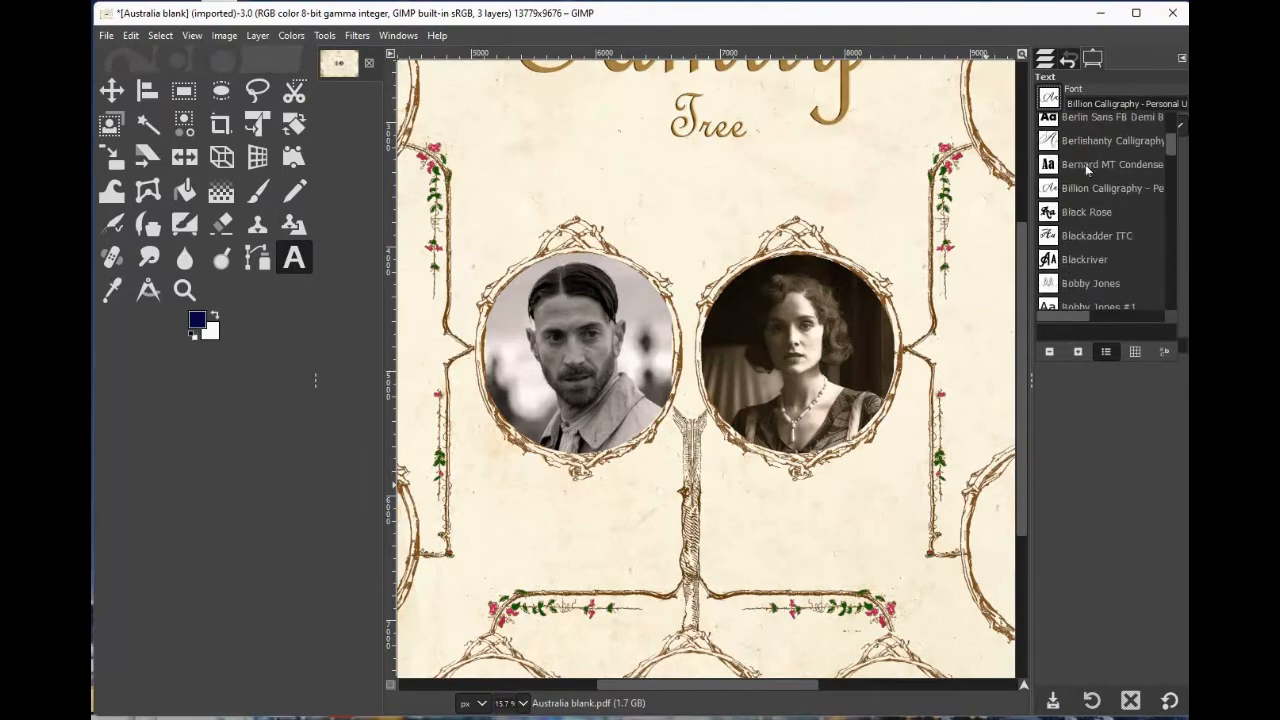
pyautogui.scroll(-10, 1085, 170)
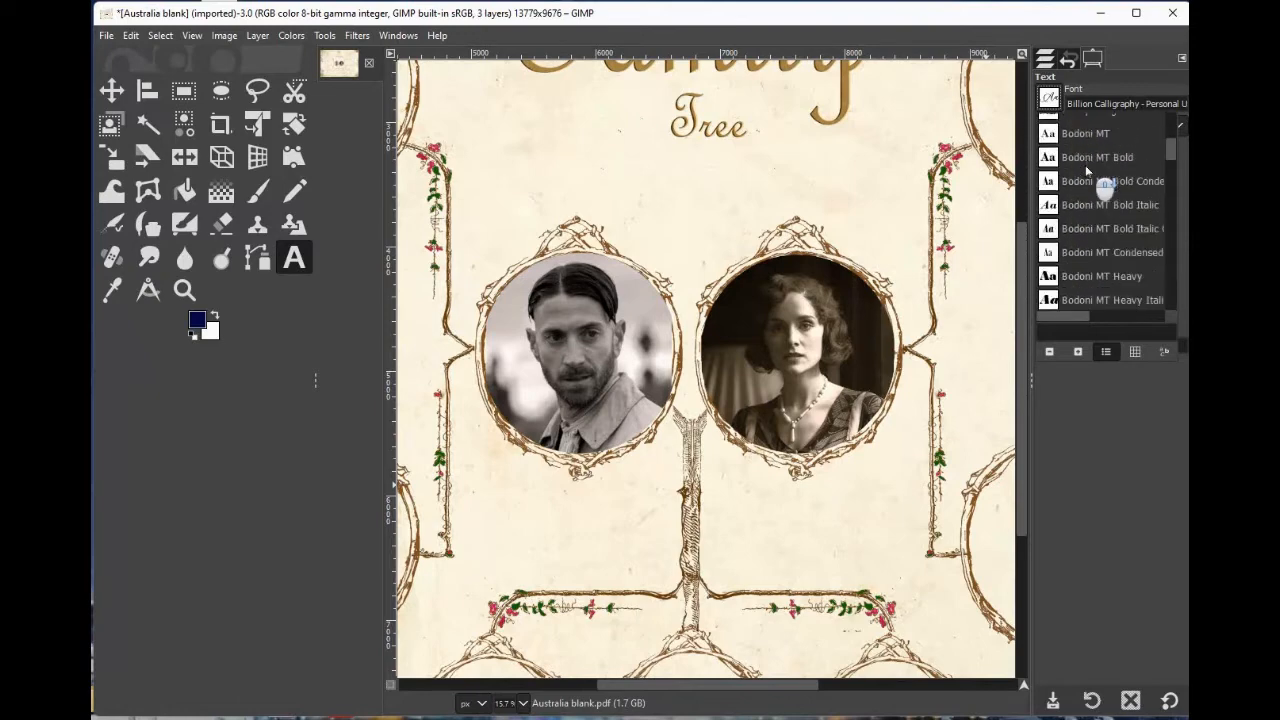
pyautogui.scroll(-8, 1086, 171)
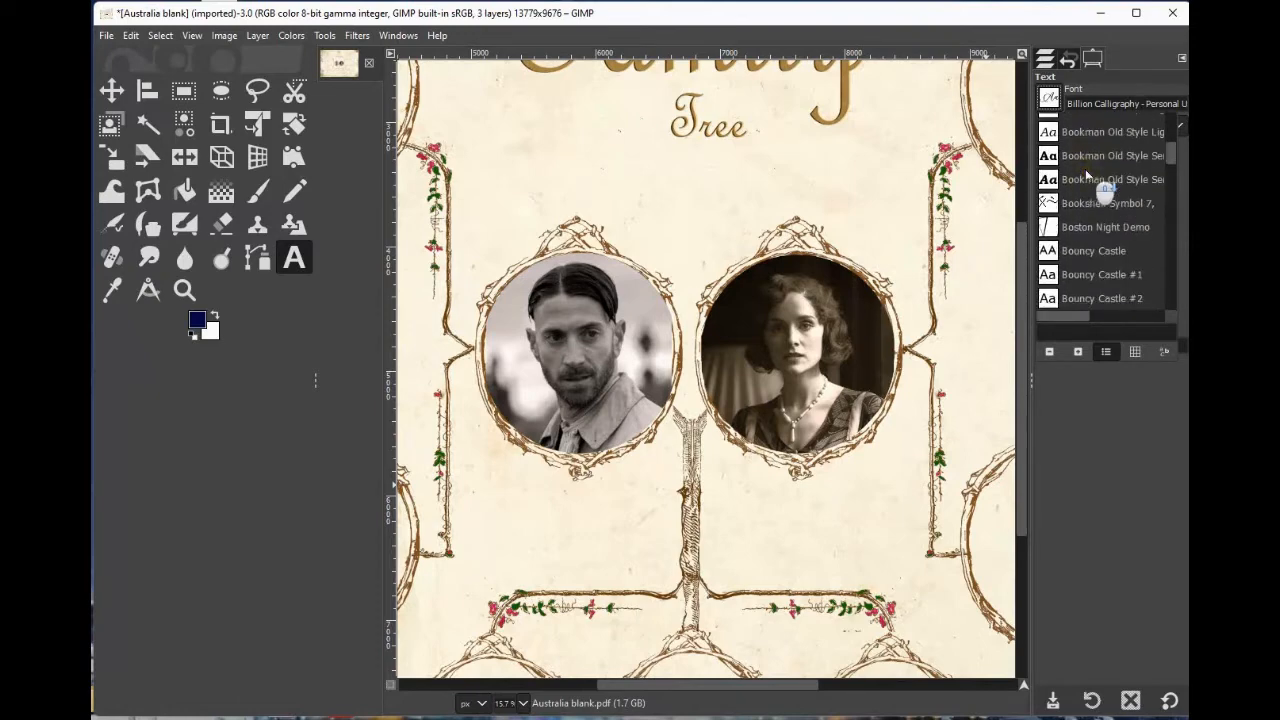
pyautogui.scroll(7, 1086, 173)
pyautogui.scroll(10, 1086, 172)
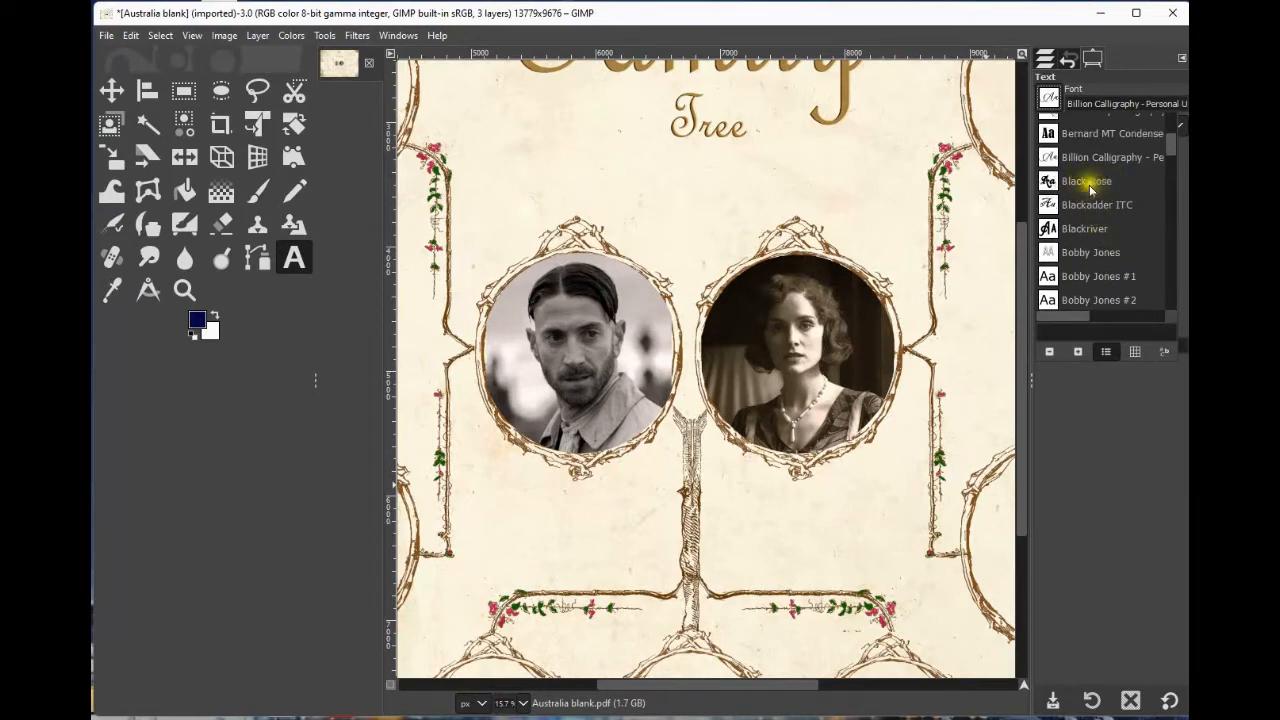
pyautogui.click(1087, 184)
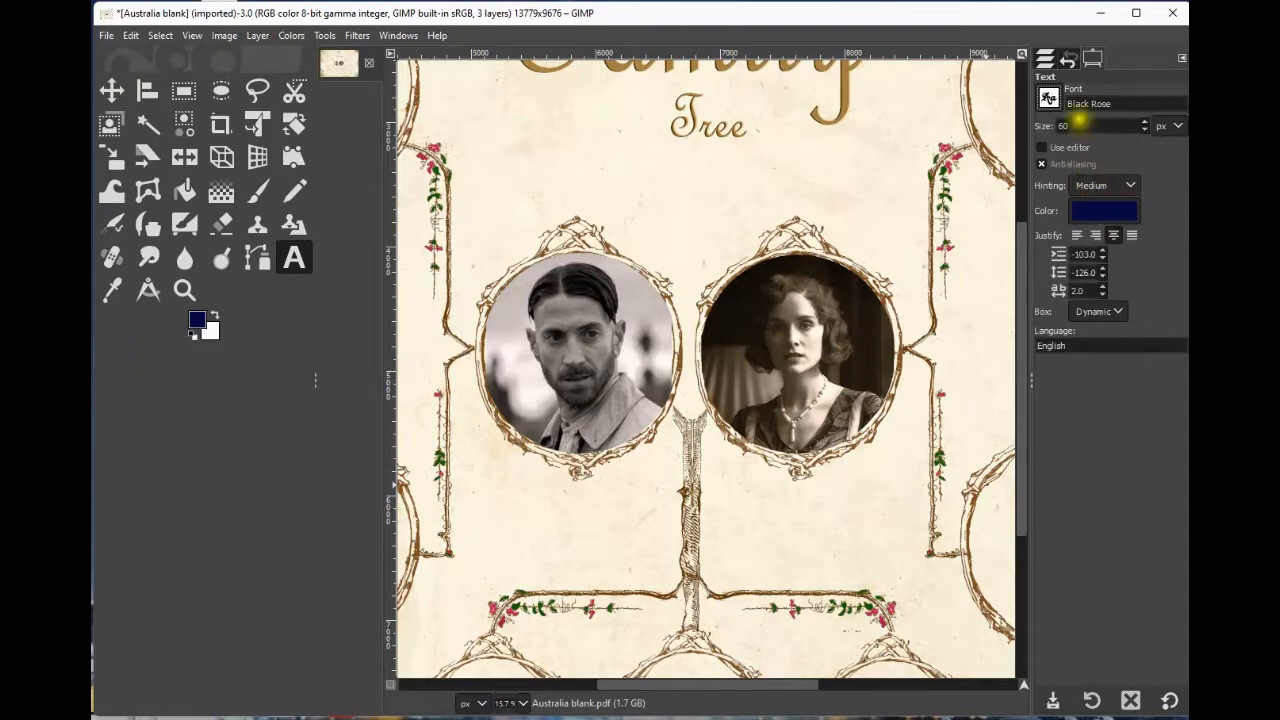
# Set the text colour to black.
pyautogui.click(1100, 212)
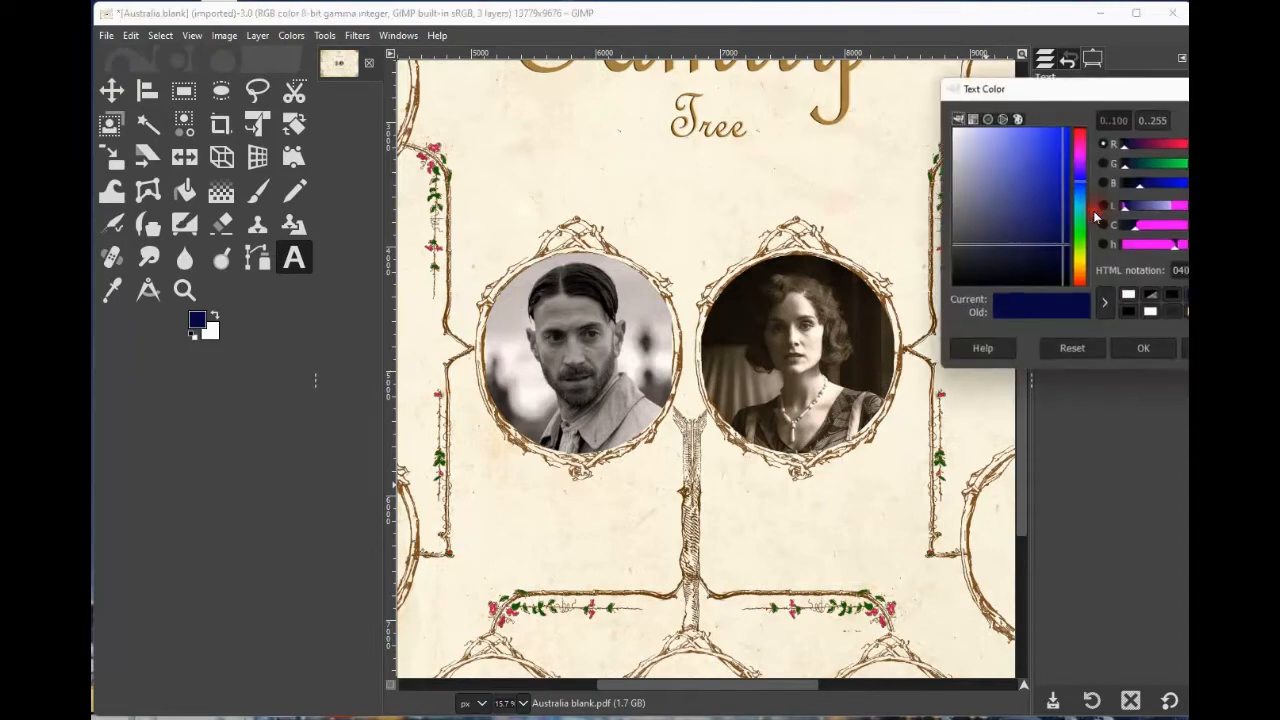
pyautogui.moveTo(971, 277); pyautogui.dragTo(940, 293)
pyautogui.click(1146, 354)
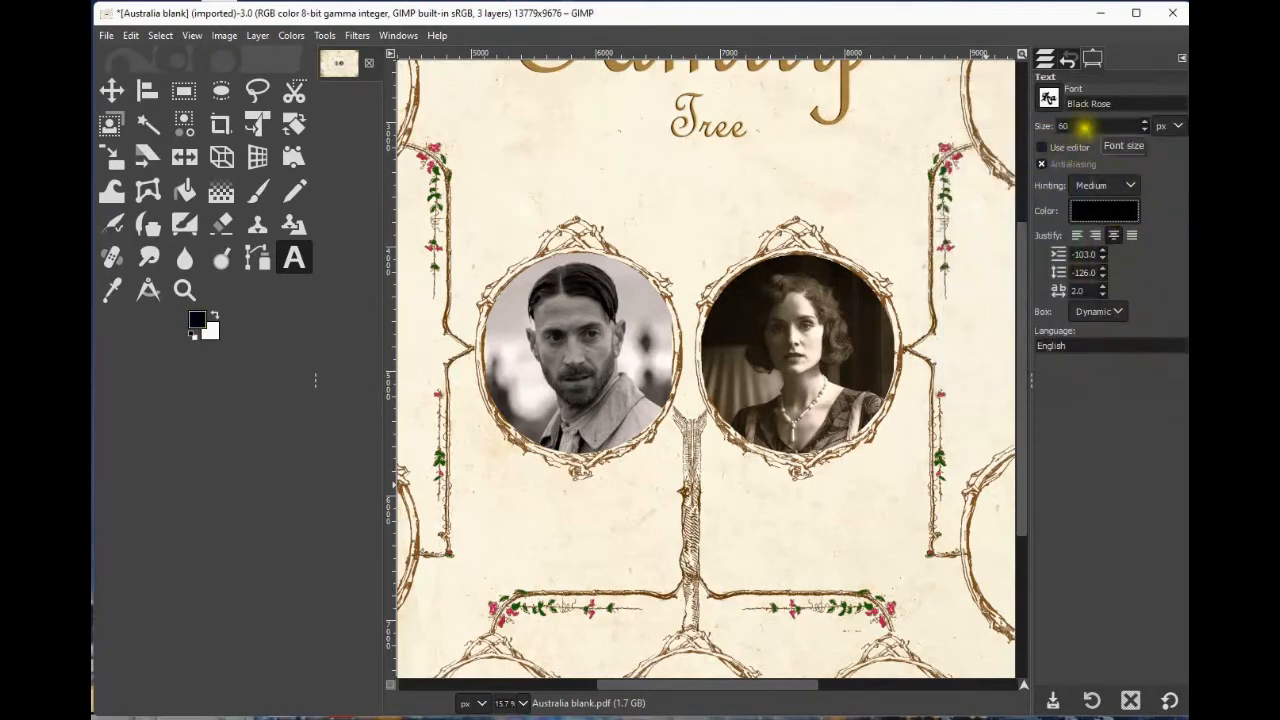
# Enable the editor option, set the font size to 180 px, and add the text 'Freddie Thorne' below the left portrait.
pyautogui.click(1041, 147)
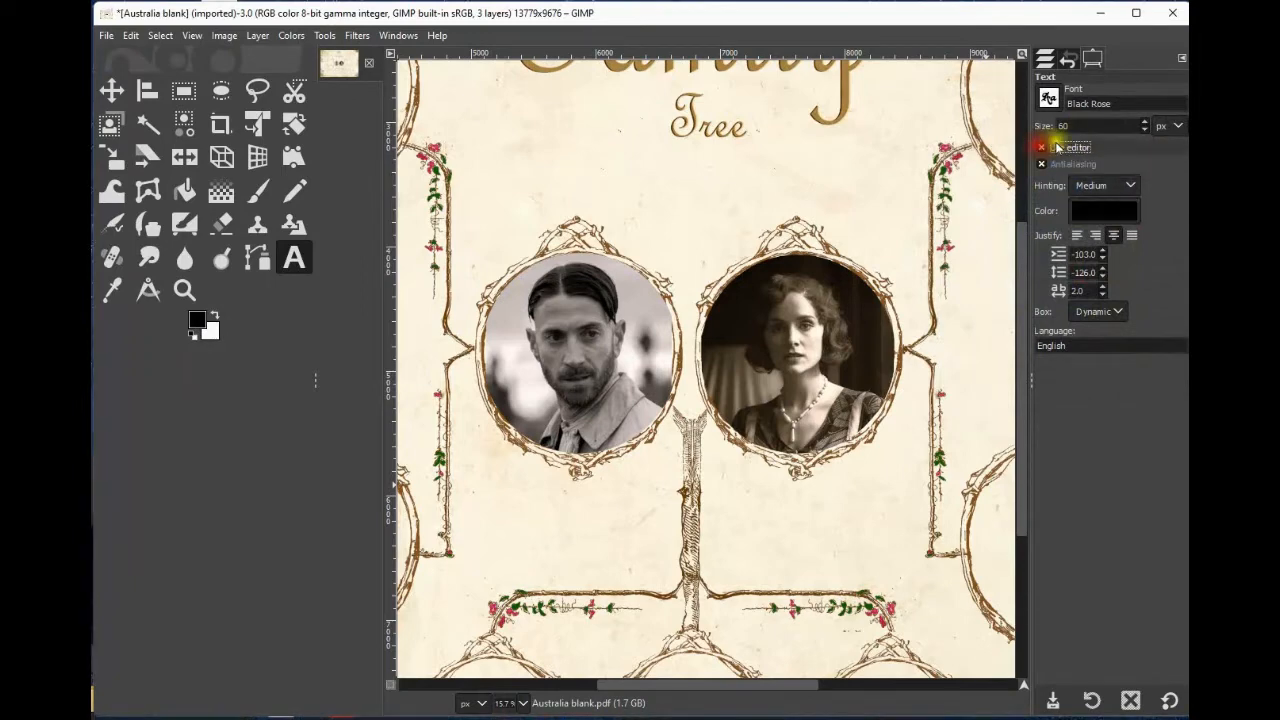
pyautogui.click(1062, 125)
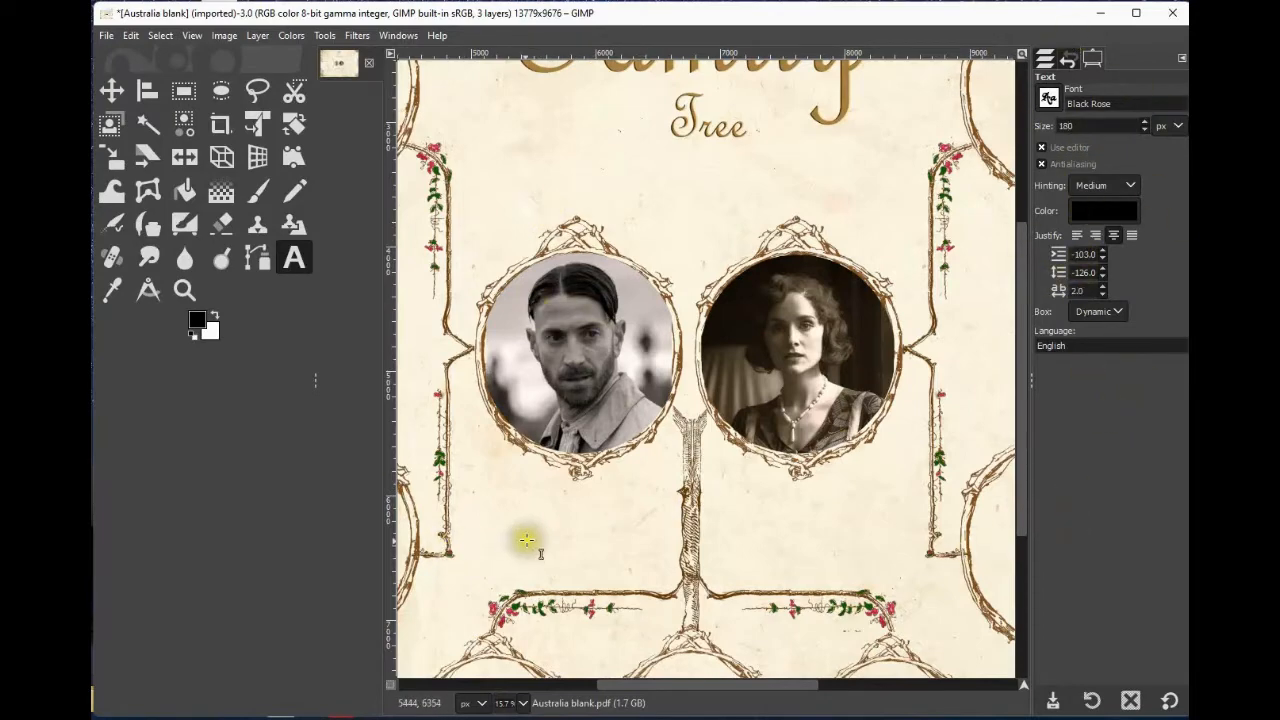
pyautogui.click(585, 509)
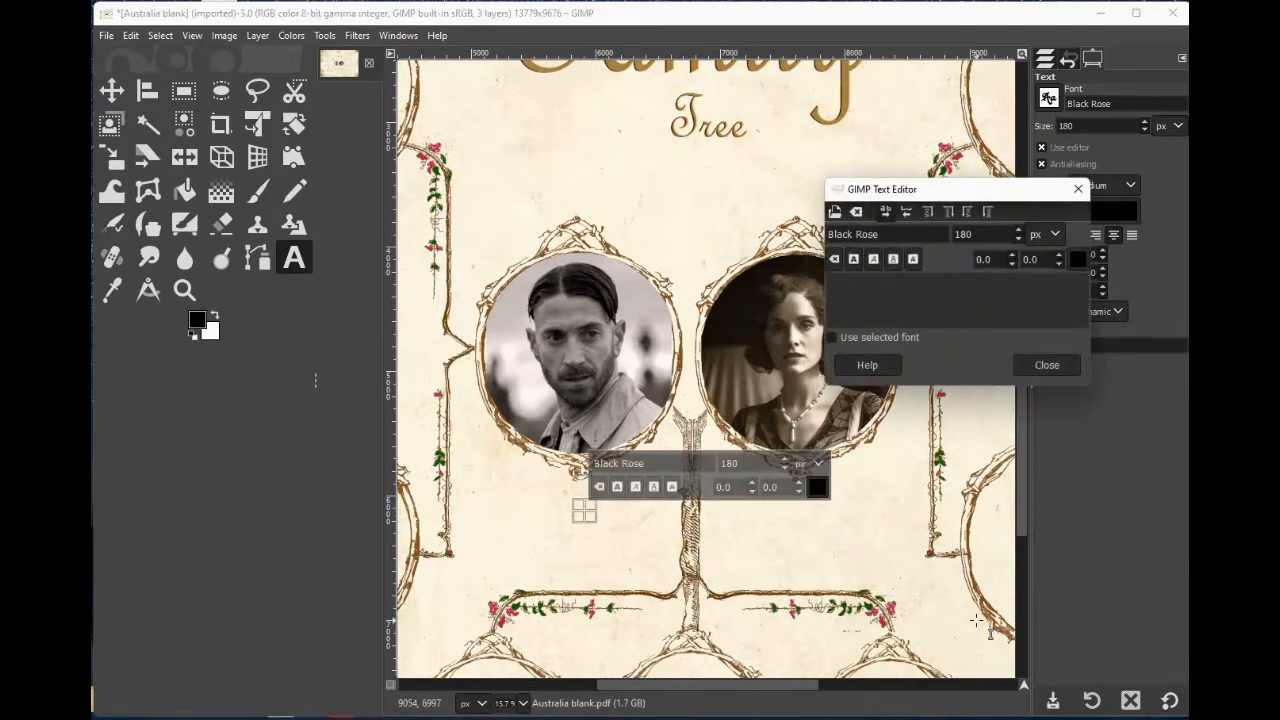
pyautogui.write('F')
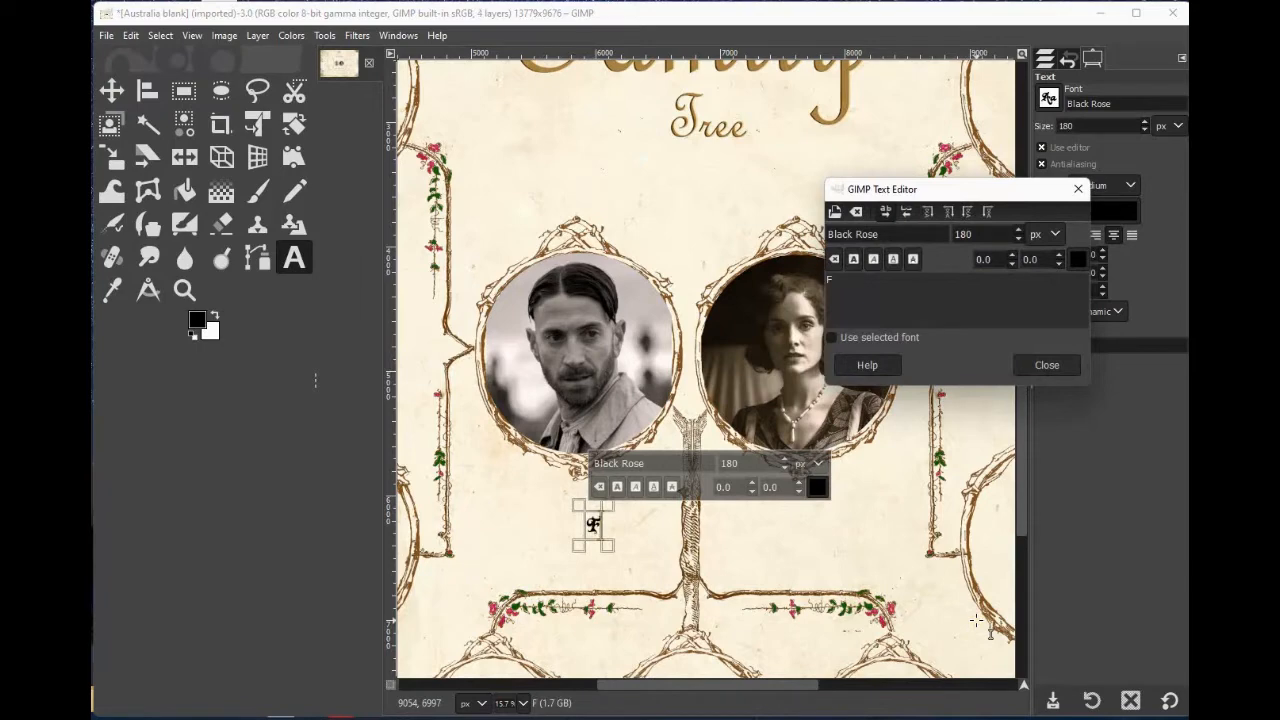
pyautogui.write('reddie')
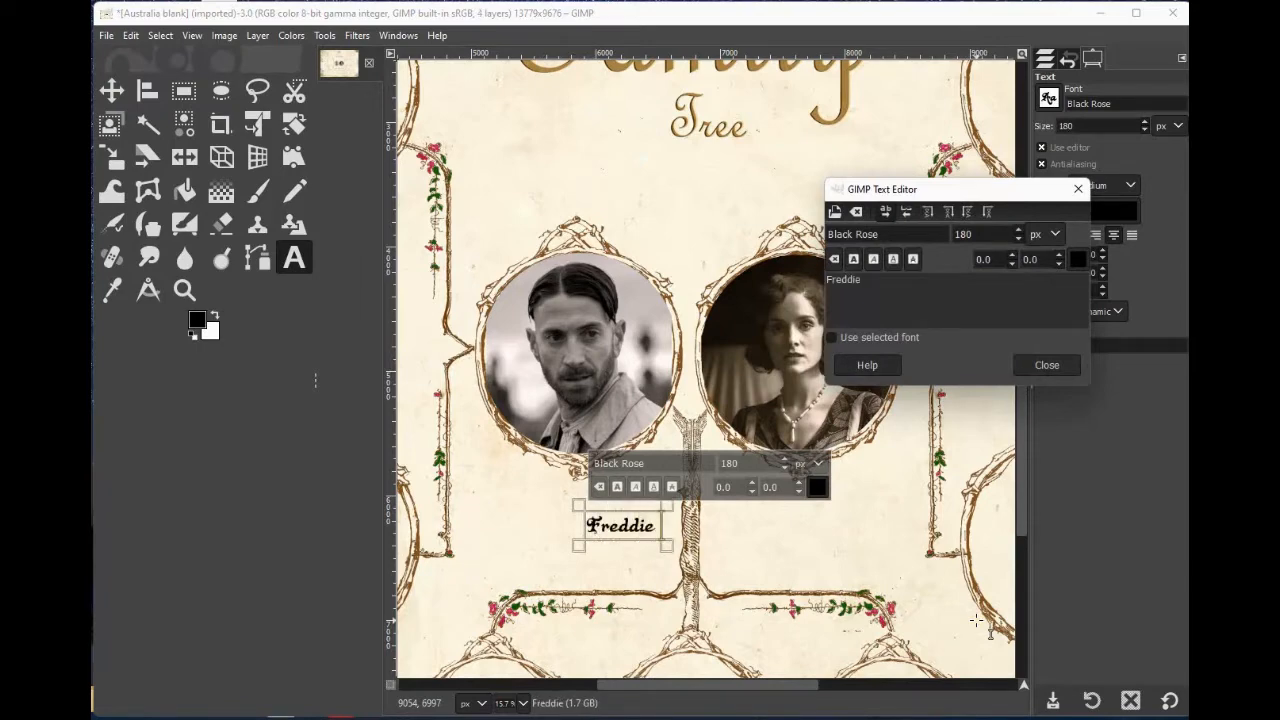
pyautogui.write(' Thorne')
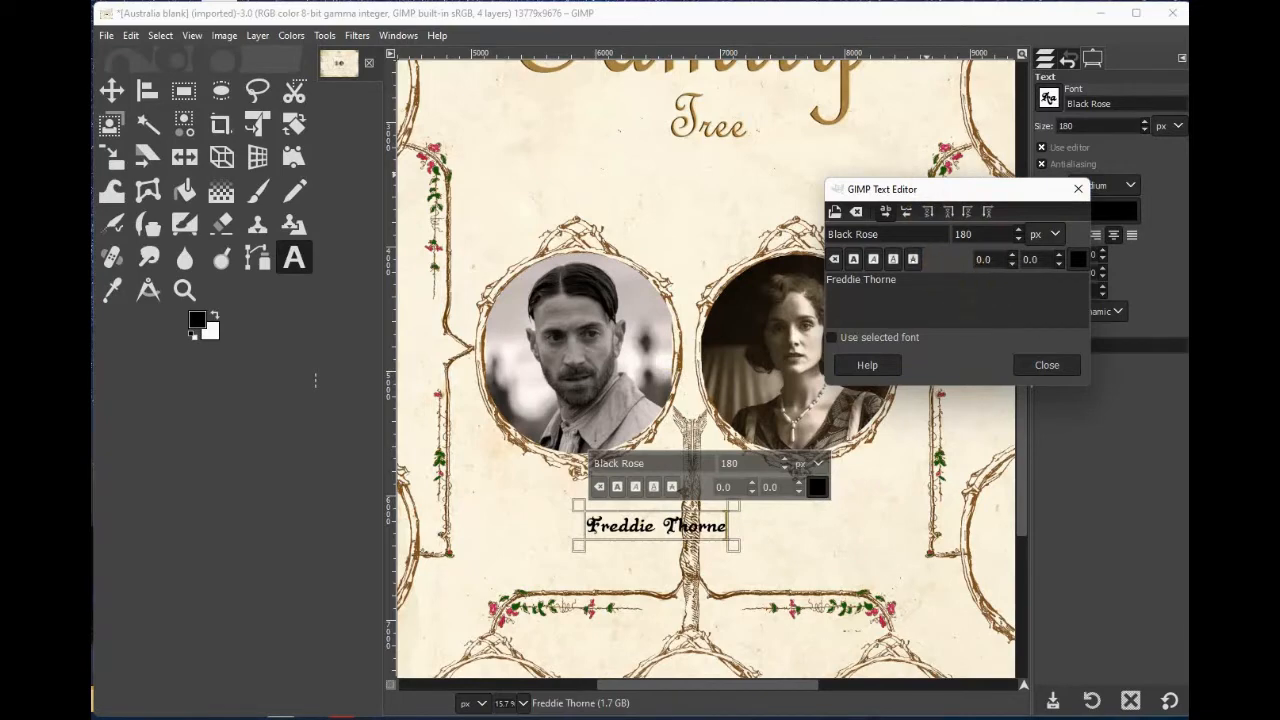
# Move the 'Freddie Thorne' text up to sit just beneath the left portrait frame.
pyautogui.click(112, 91)
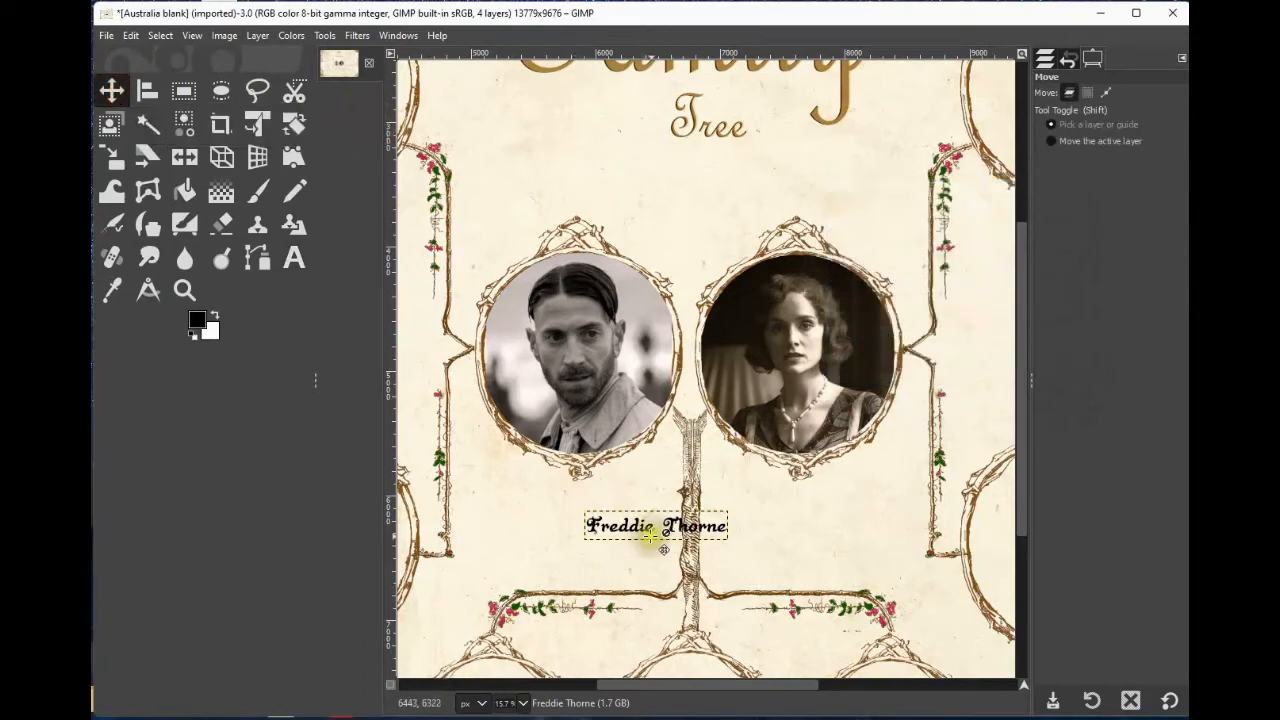
pyautogui.moveTo(659, 542); pyautogui.dragTo(583, 510)
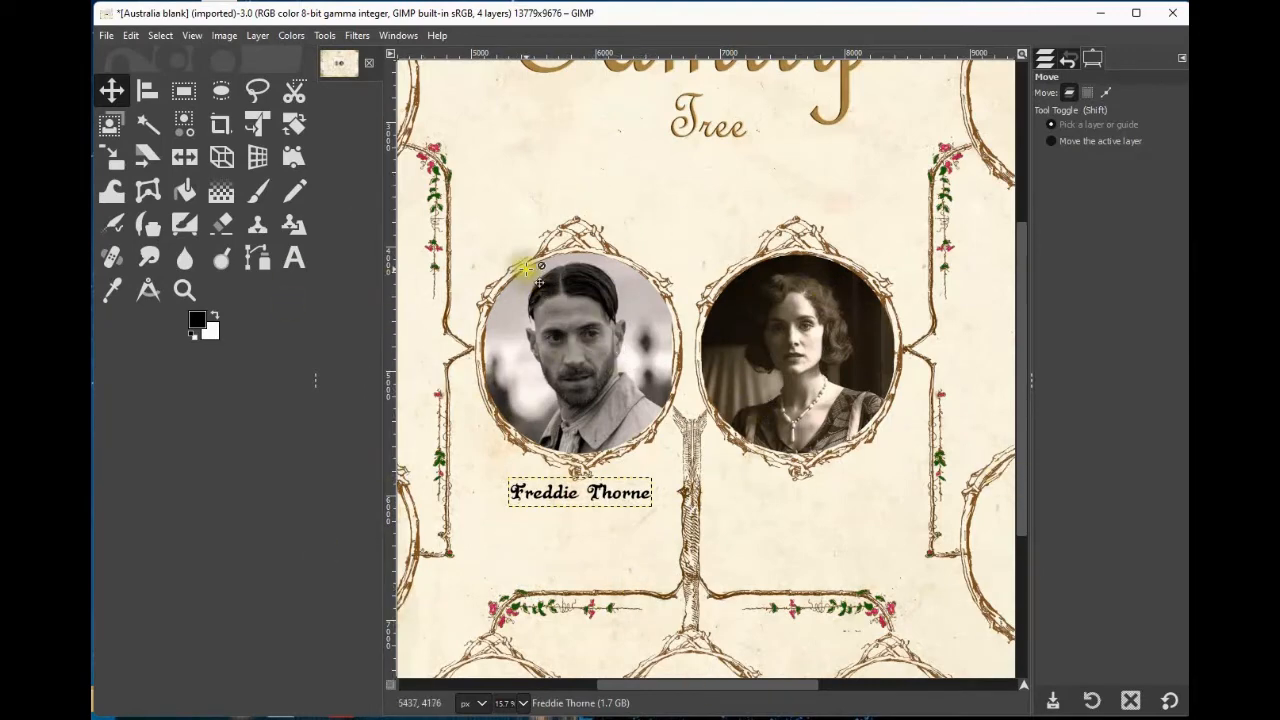
# Add the text 'Ada Shelby' below the right portrait.
pyautogui.click(292, 258)
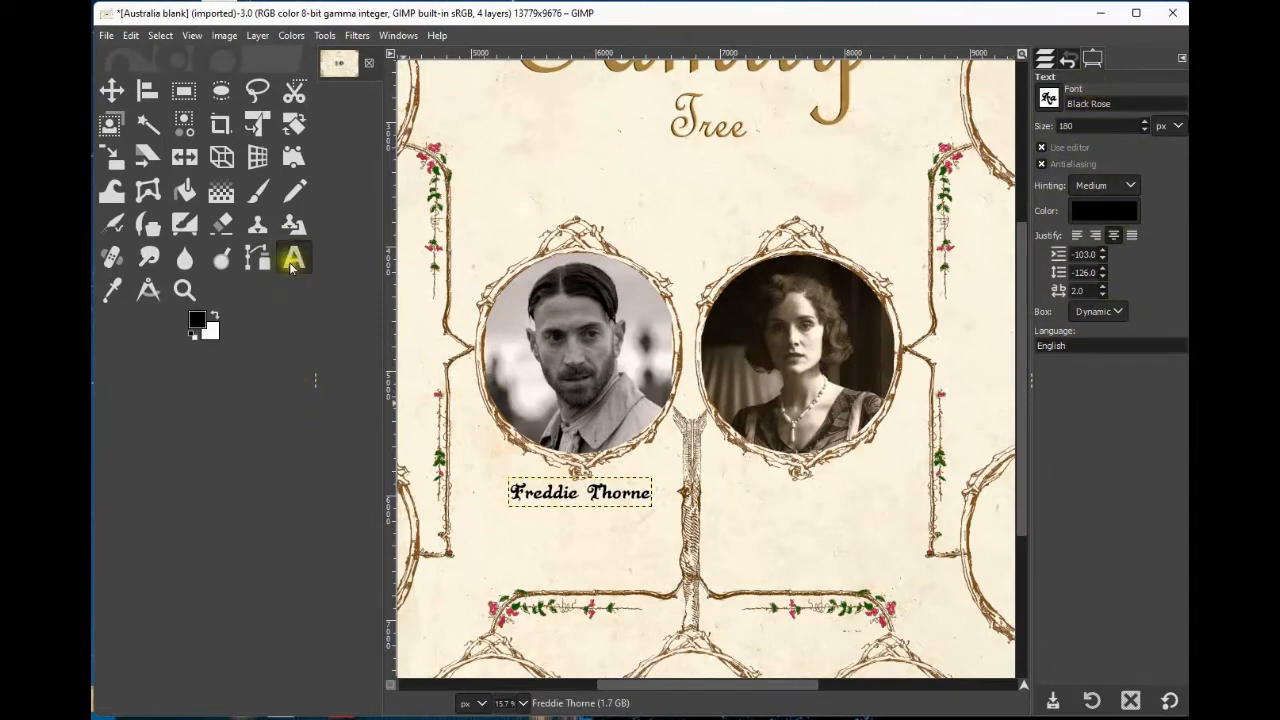
pyautogui.click(805, 530)
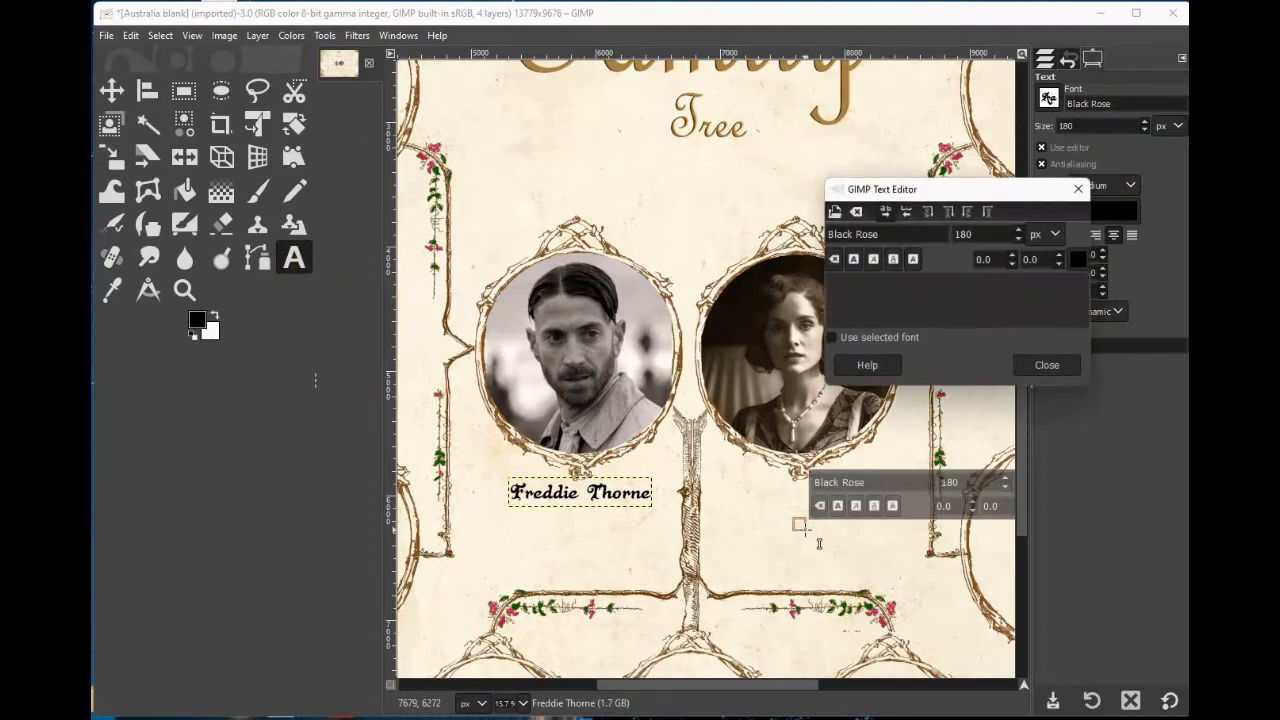
pyautogui.write('Ada')
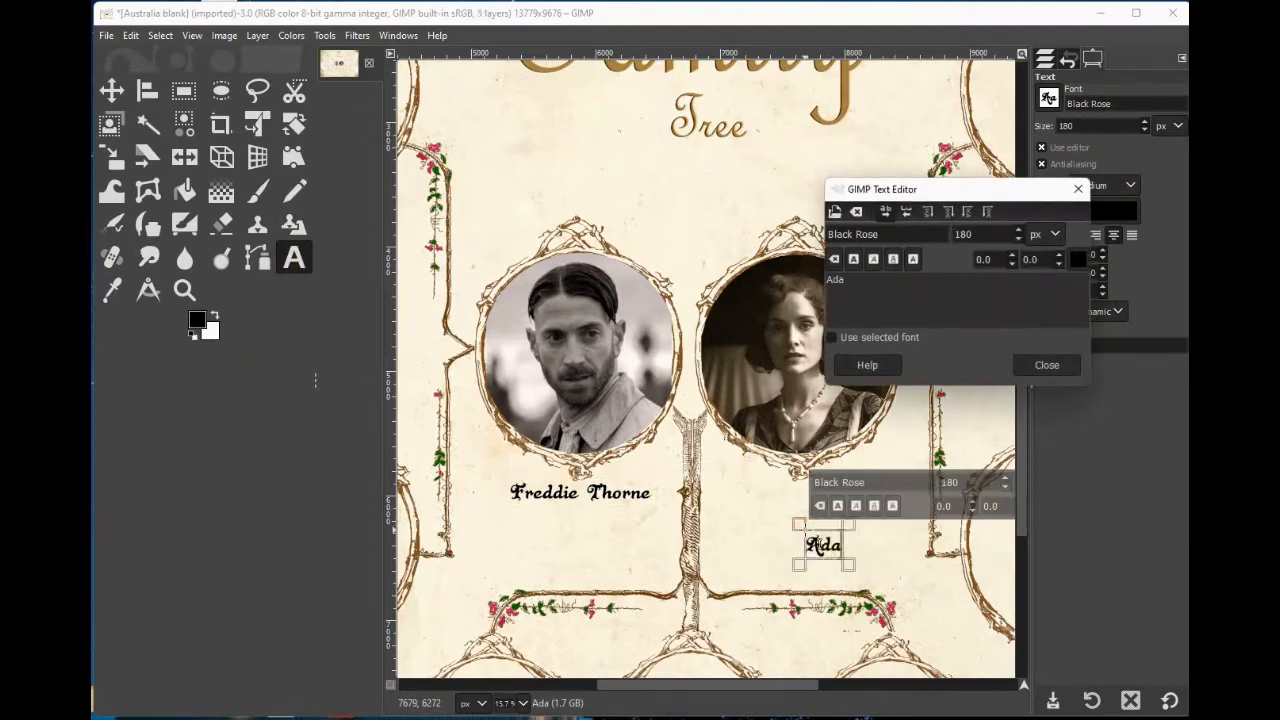
pyautogui.write(' Shelby')
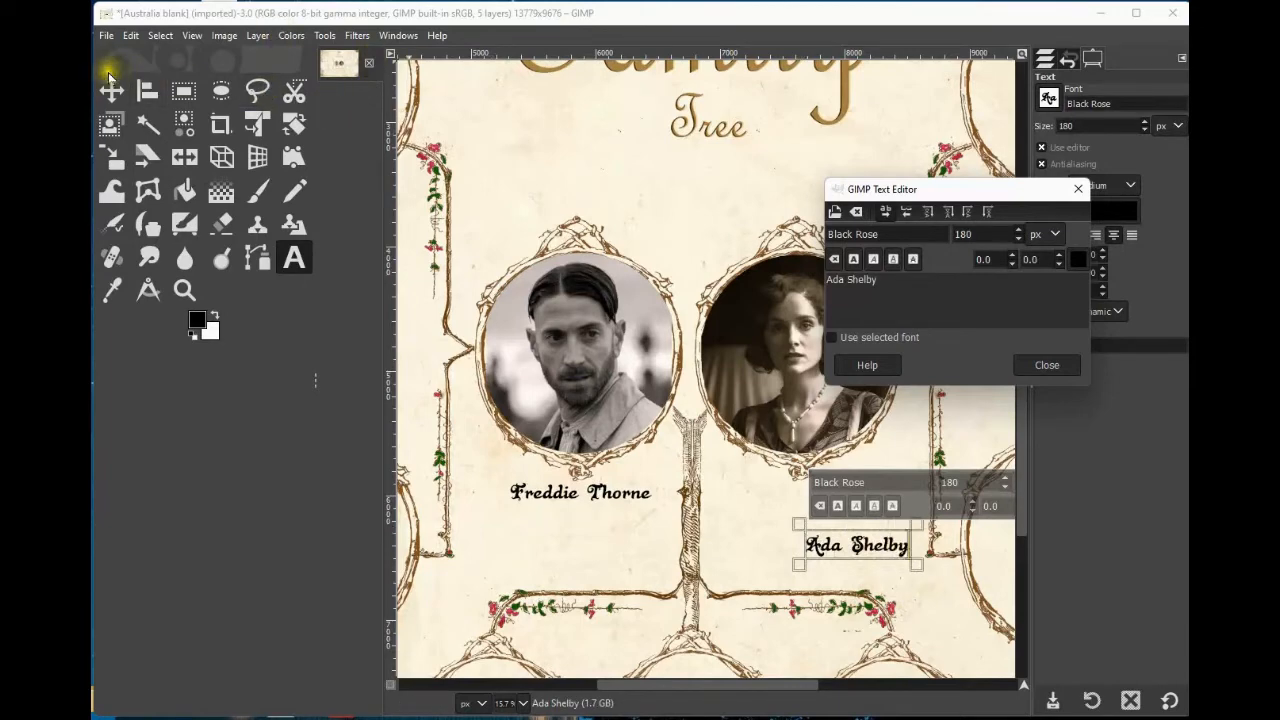
# Move the 'Ada Shelby' text up to sit just beneath the right portrait frame.
pyautogui.click(111, 90)
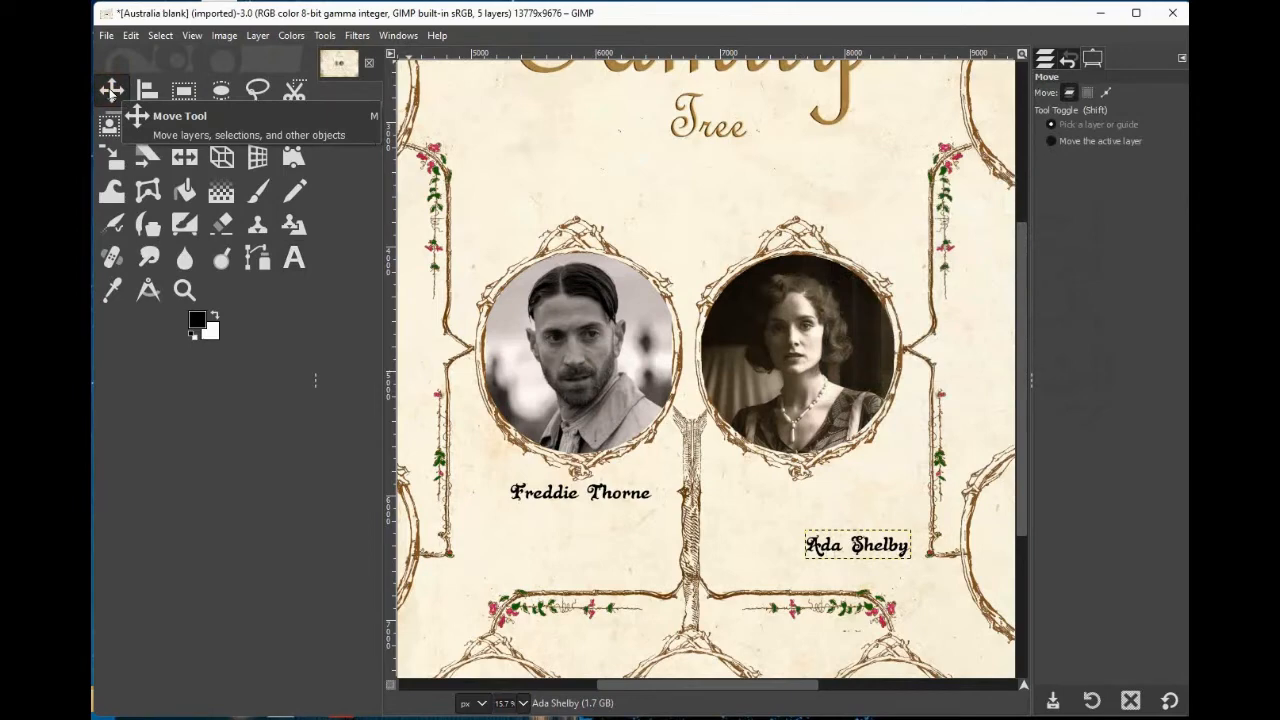
pyautogui.hotkey('ctrl', 'l')
pyautogui.click(852, 552)
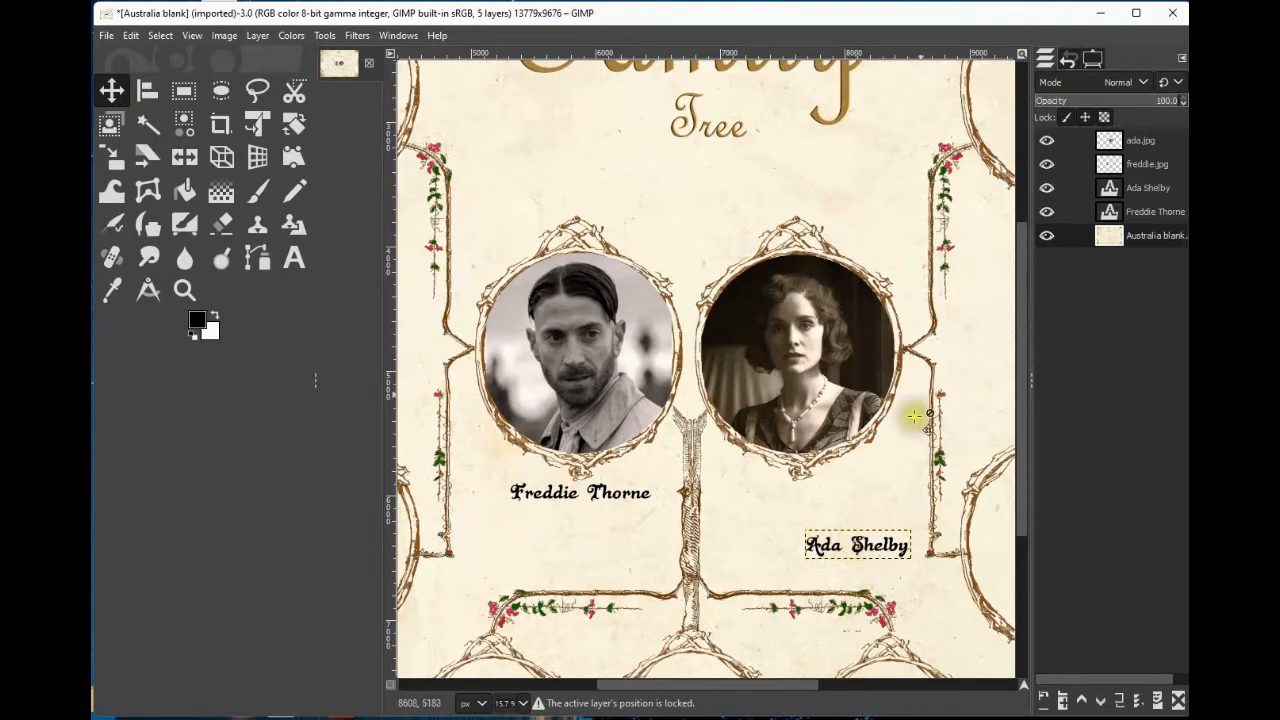
pyautogui.click(1145, 143)
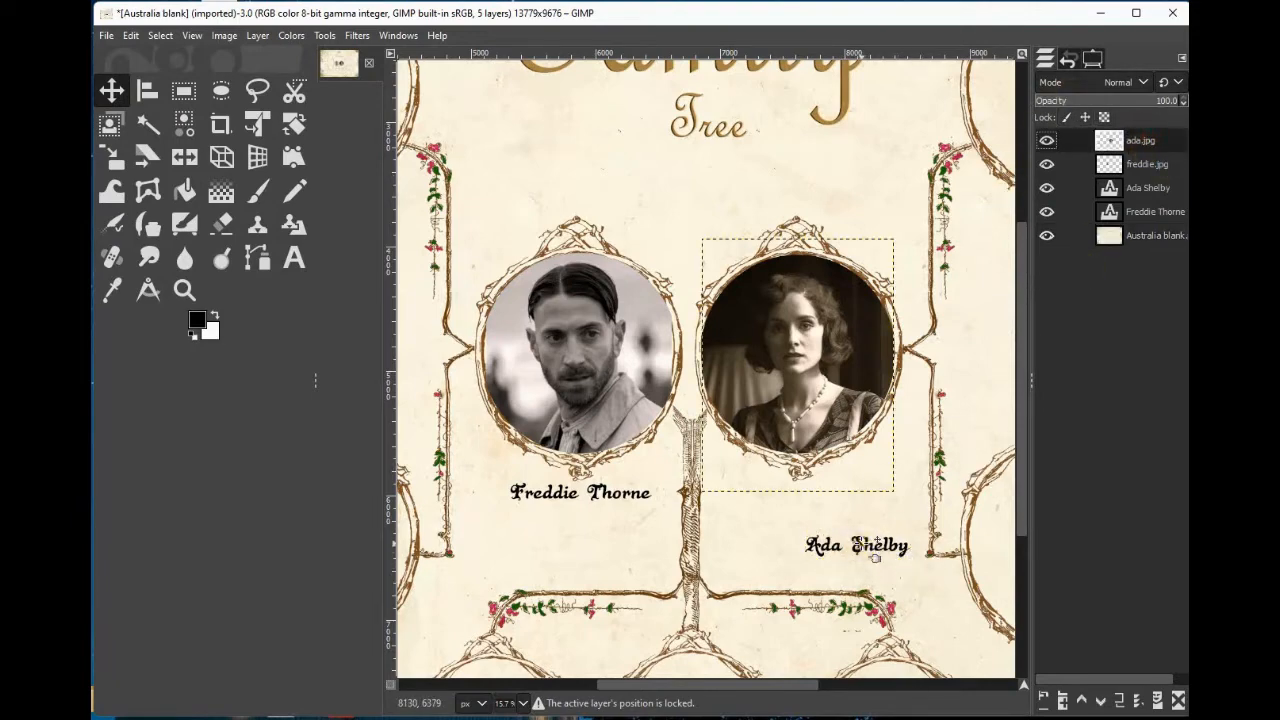
pyautogui.moveTo(876, 544); pyautogui.dragTo(806, 492)
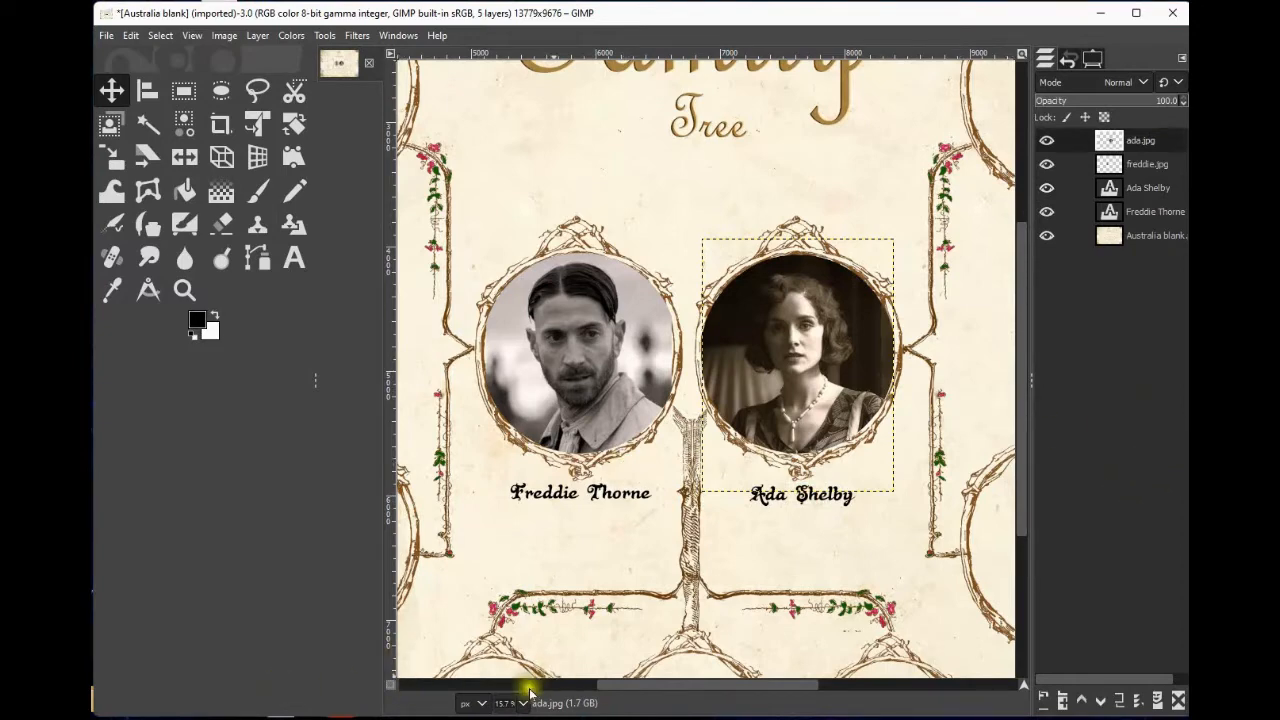
# Add the text 'Arthur Shelby' in the empty area between the upper frames to the right of the portraits.
pyautogui.moveTo(696, 686); pyautogui.dragTo(855, 676)
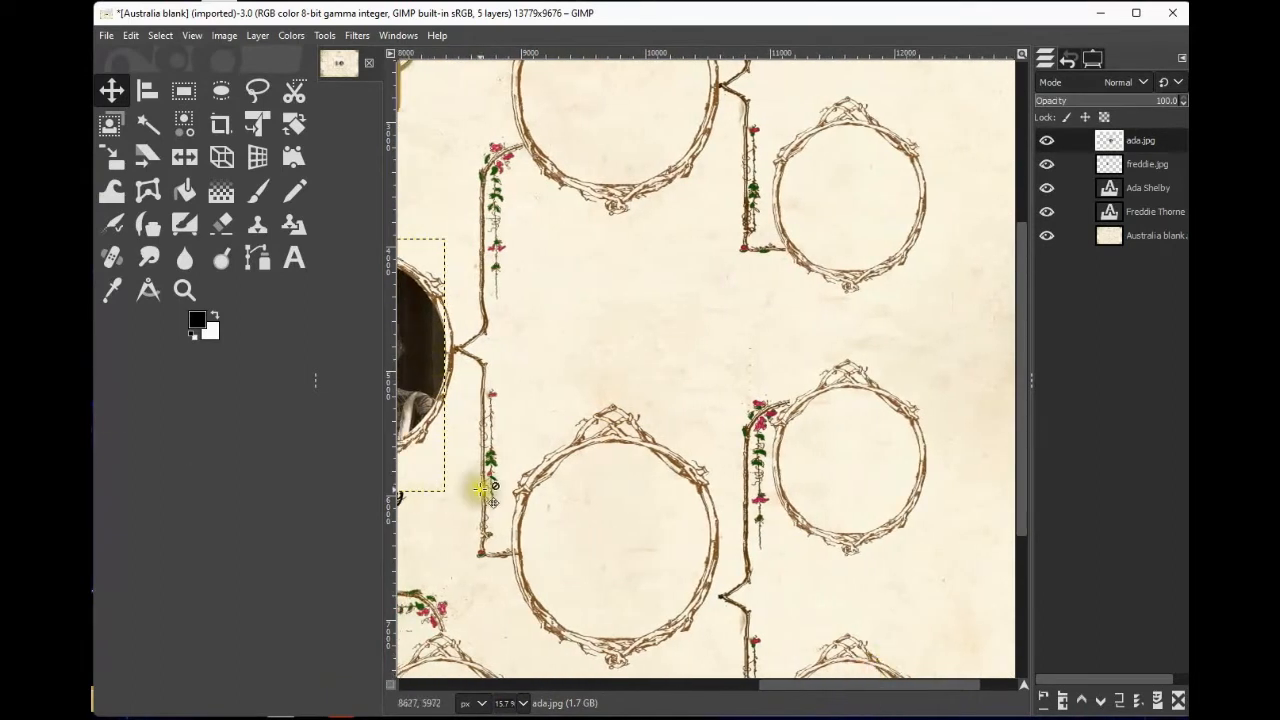
pyautogui.click(294, 258)
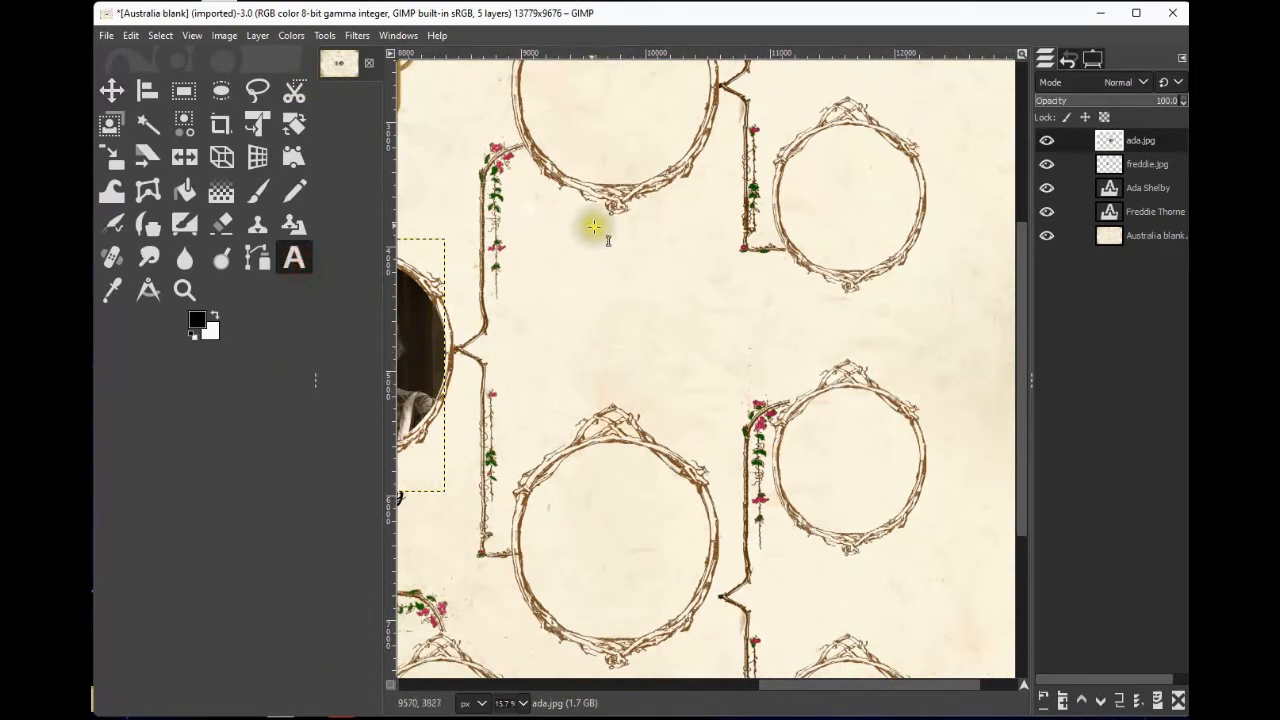
pyautogui.click(603, 270)
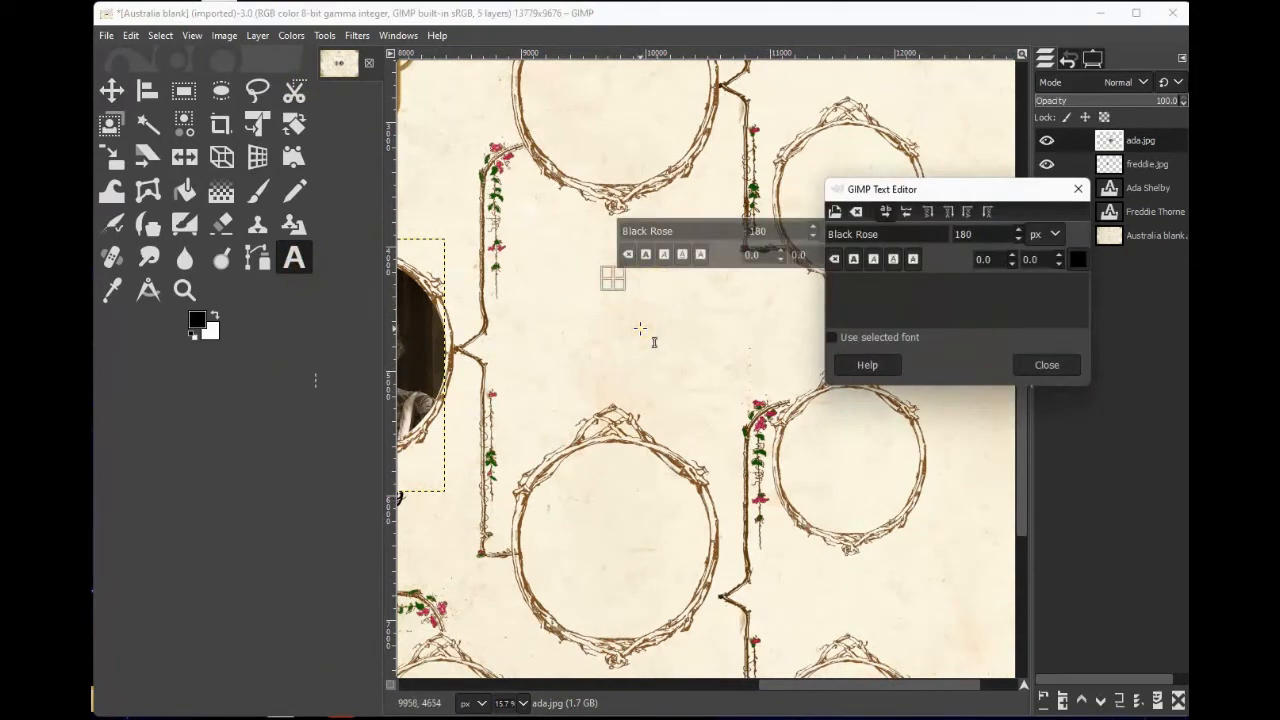
pyautogui.write('Ar')
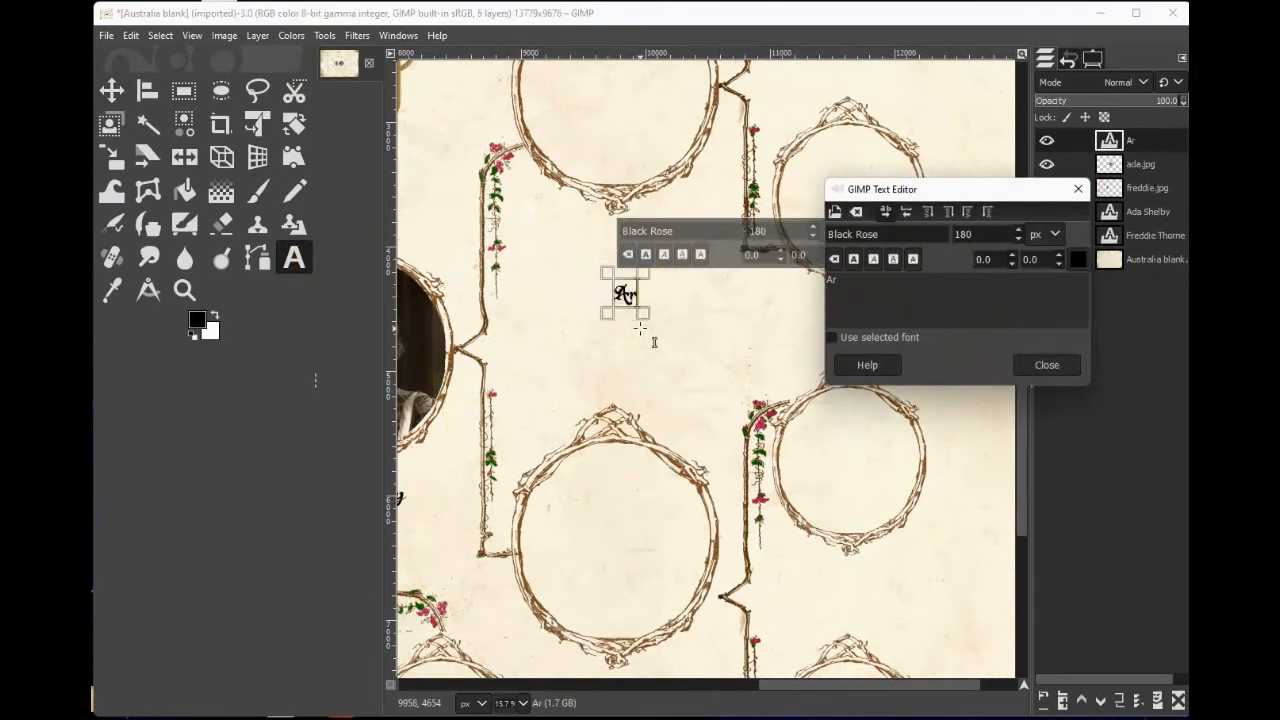
pyautogui.write('thur')
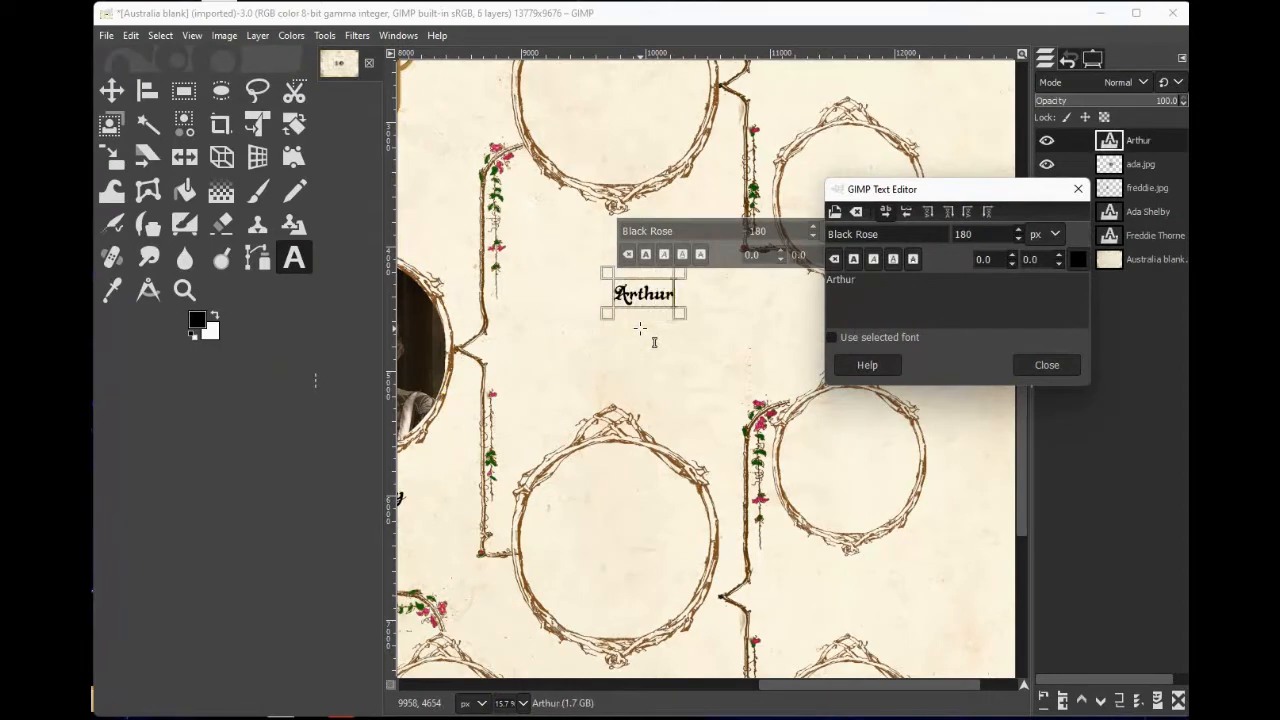
pyautogui.write(' Shelby')
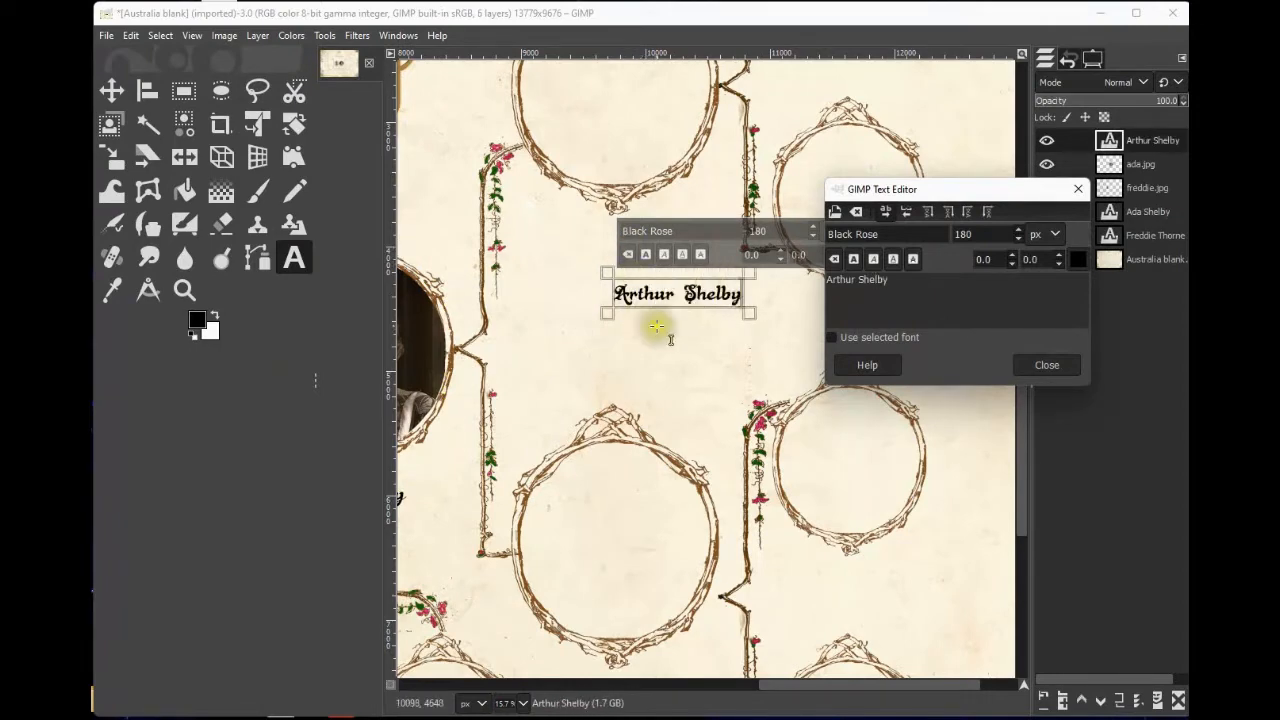
# Add the text 'Mary Shelby' a little below and to the right of 'Arthur Shelby'.
pyautogui.click(689, 361)
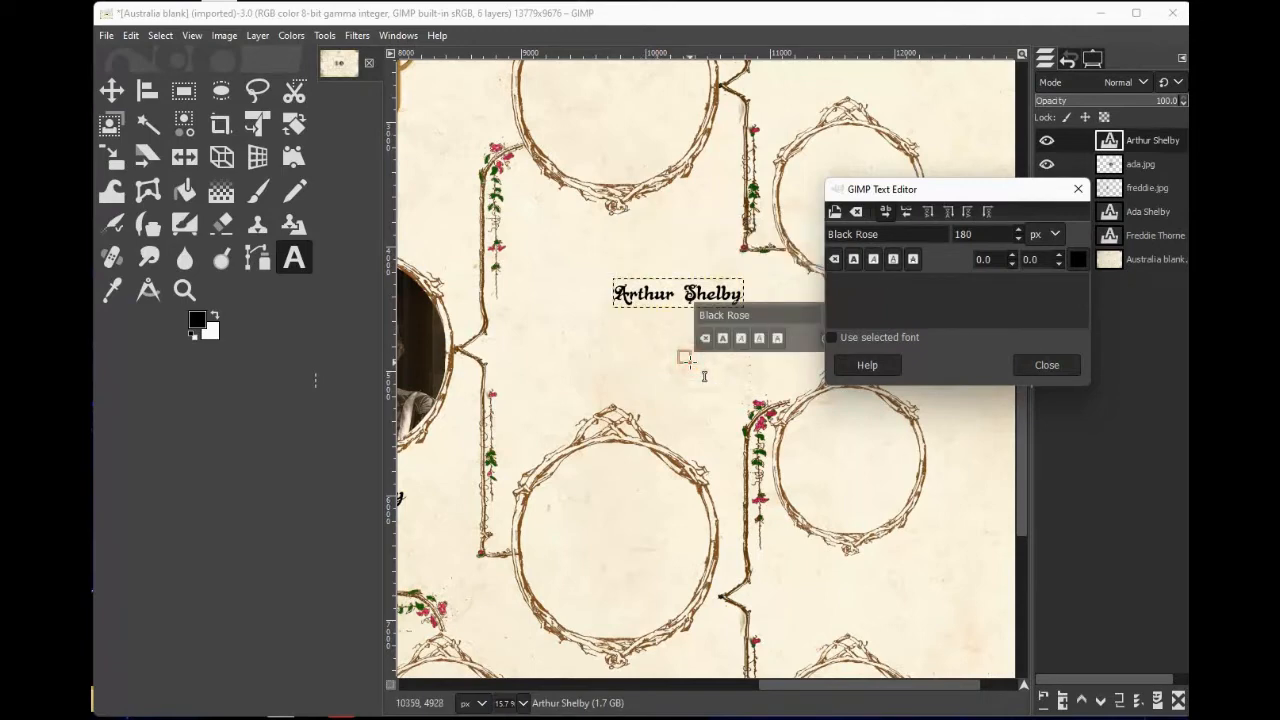
pyautogui.write('Ma')
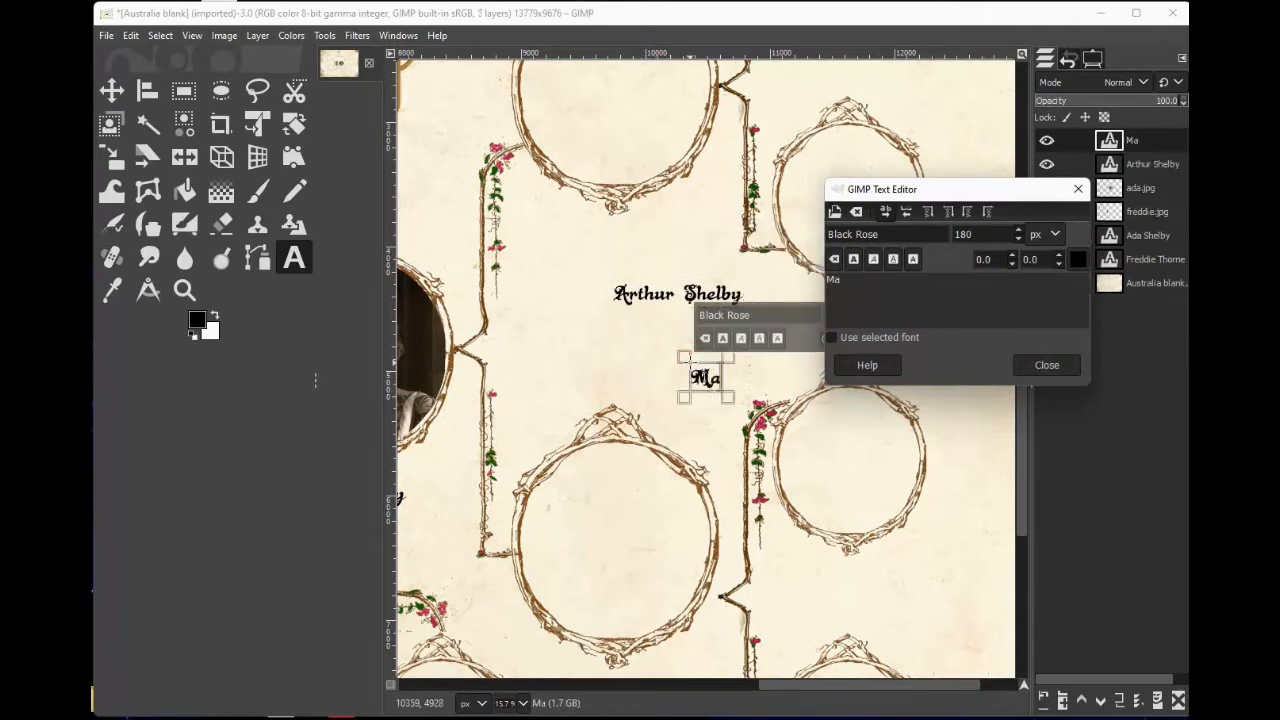
pyautogui.write('ry Sh')
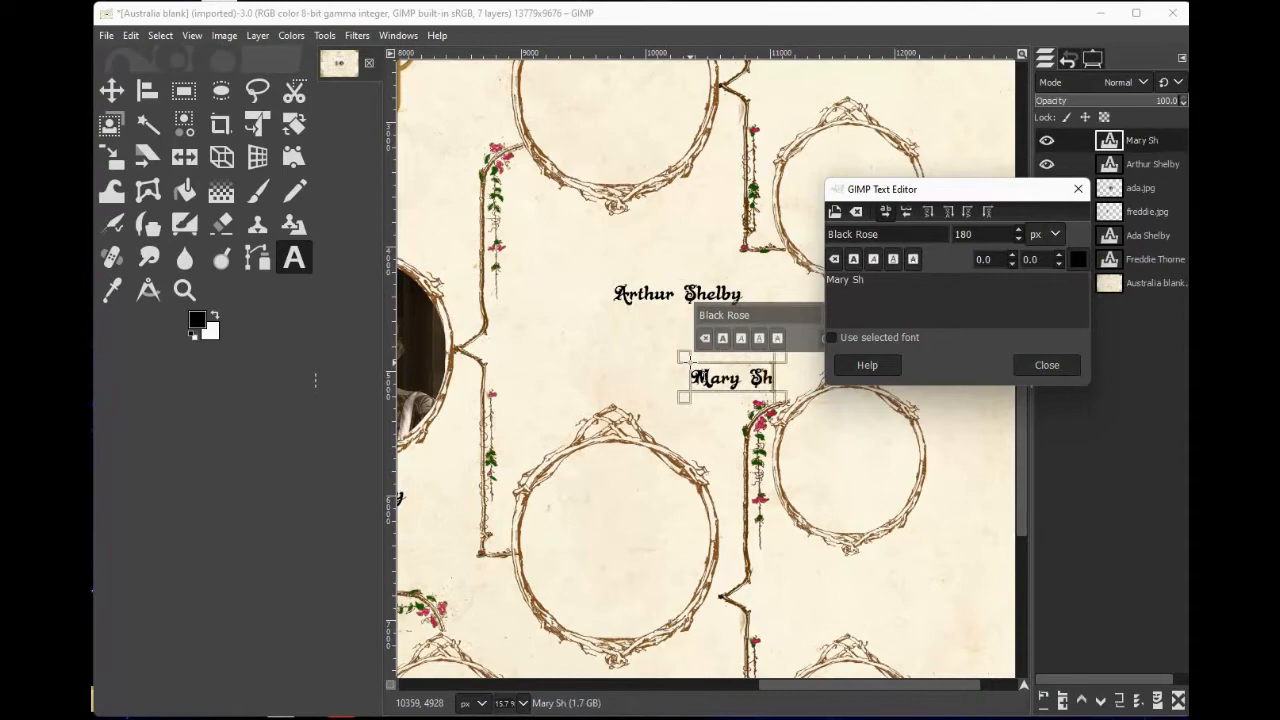
pyautogui.write('elby')
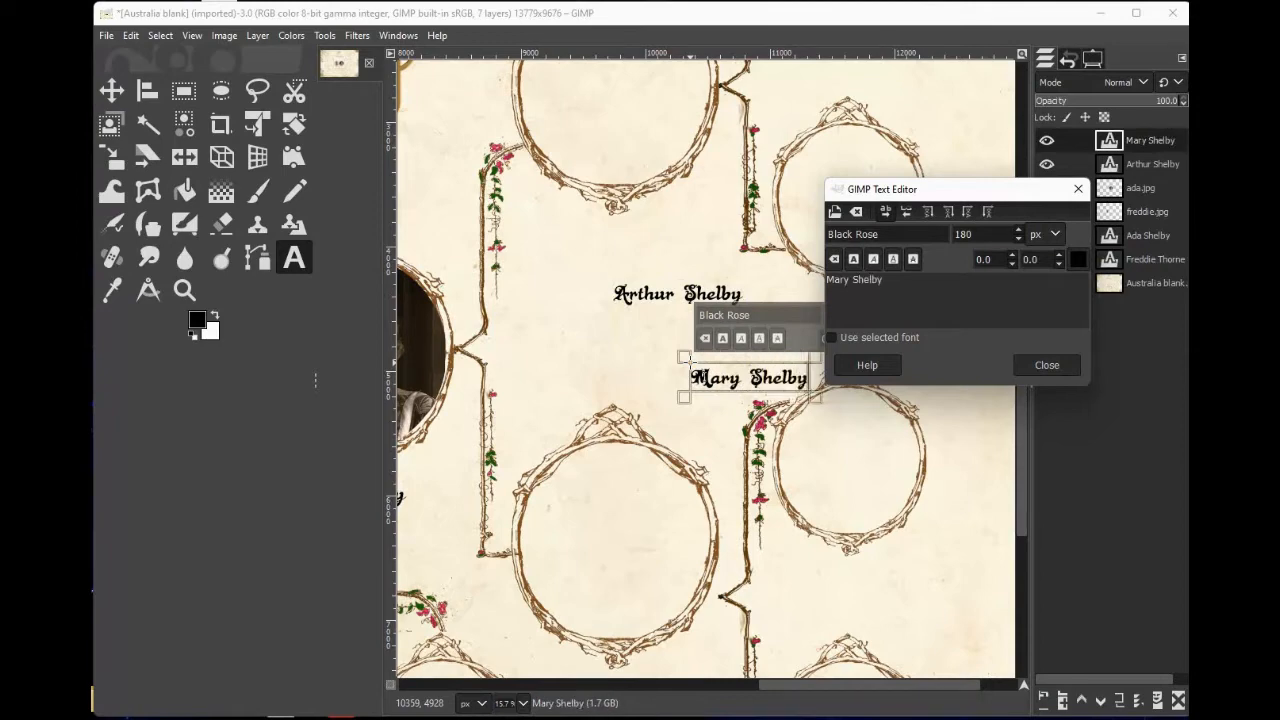
pyautogui.click(913, 617)
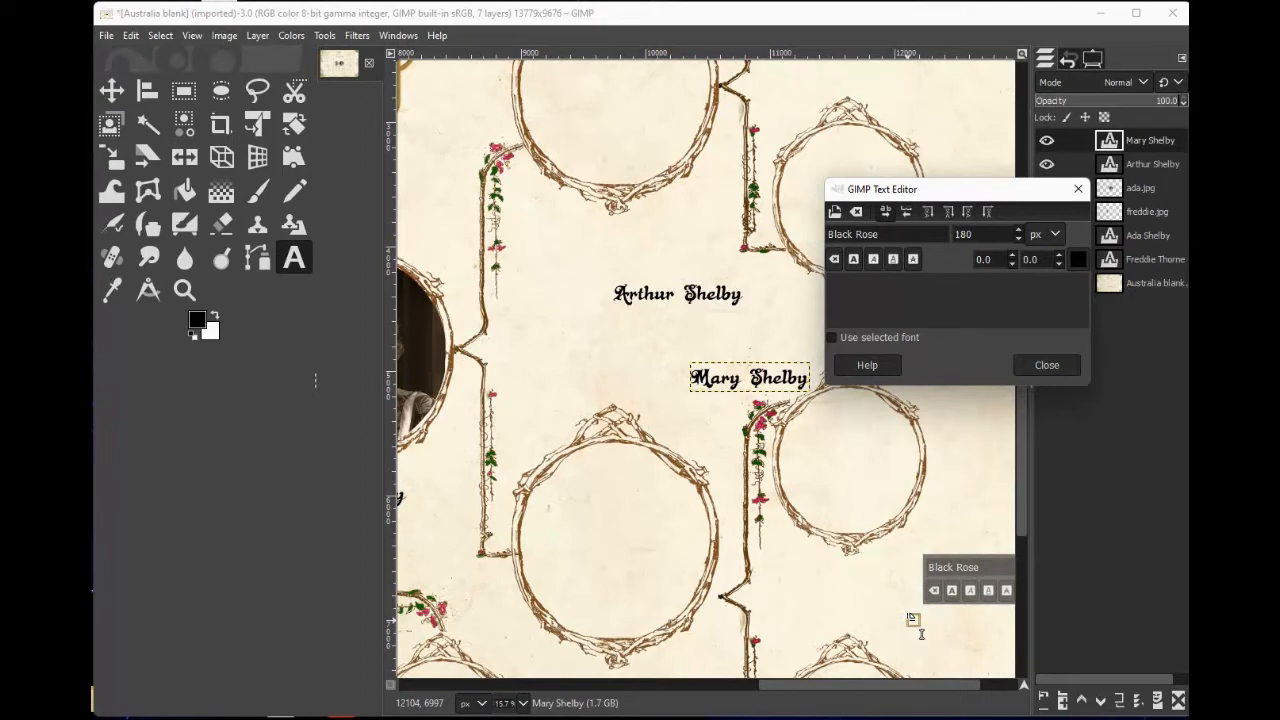
pyautogui.write('David')
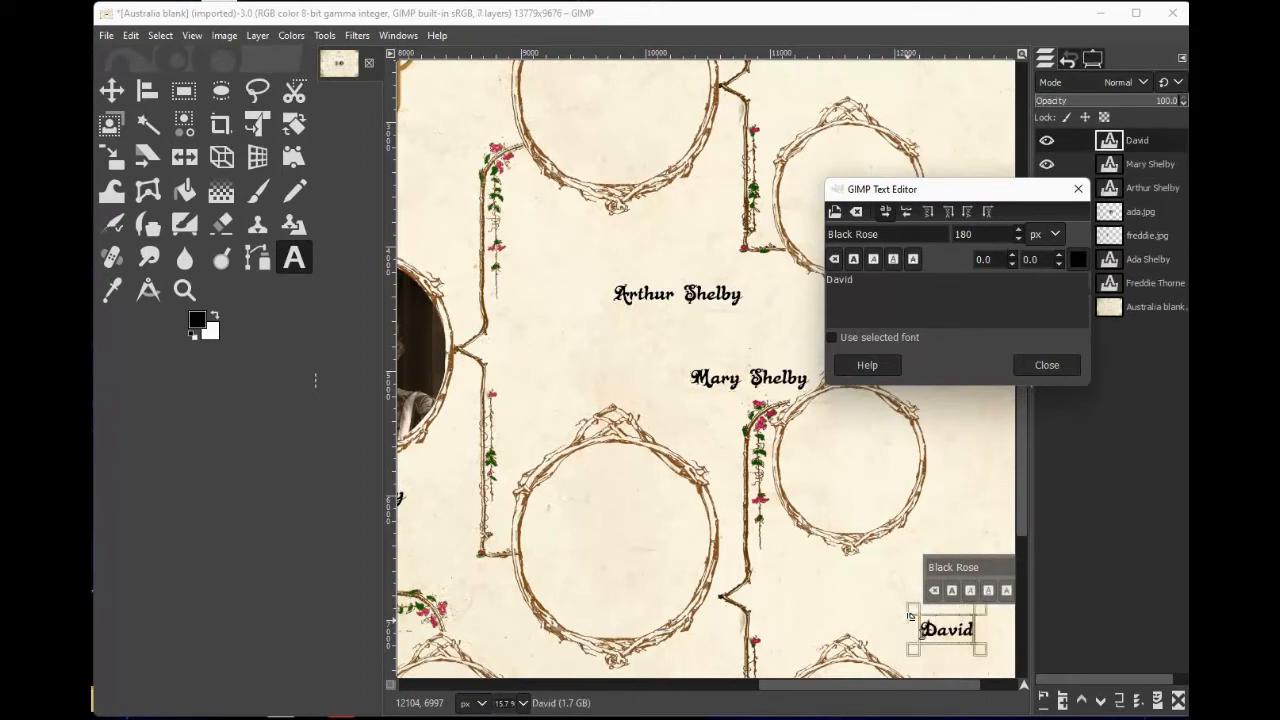
pyautogui.write(' Nevans')
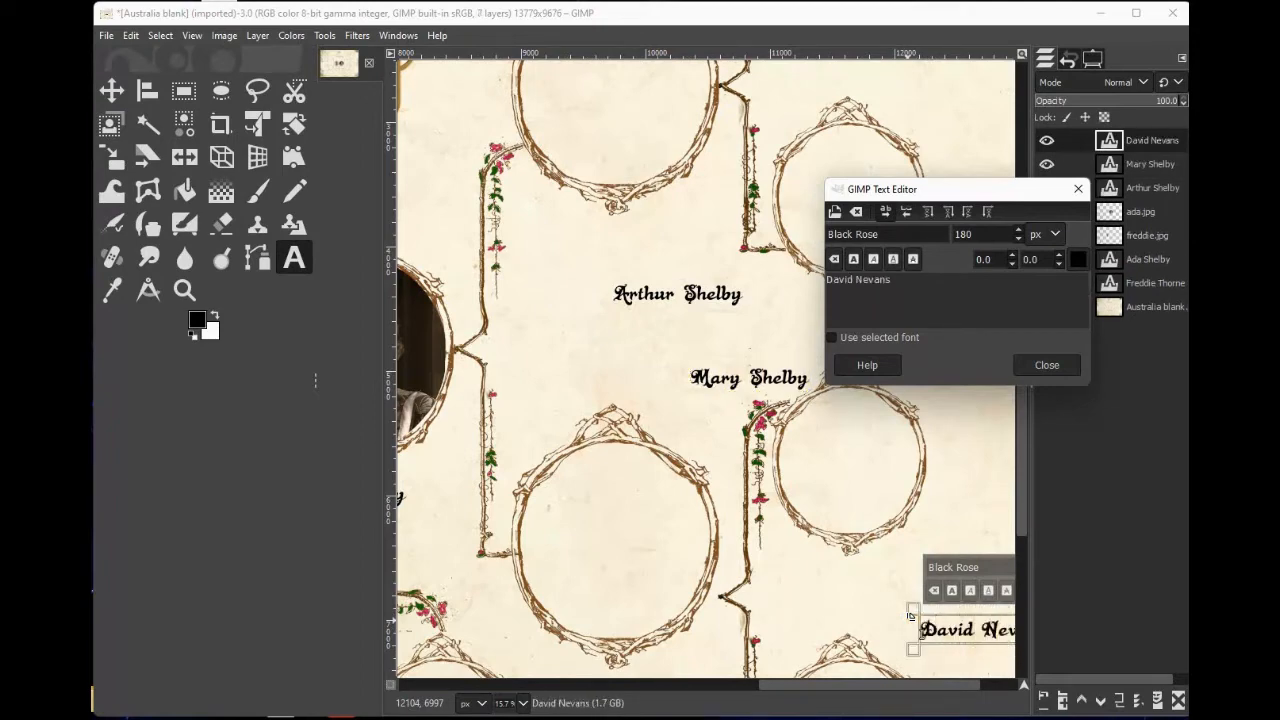
# Add the text 'Anne Smith' near the upper-right corner of the visible canvas.
pyautogui.click(932, 112)
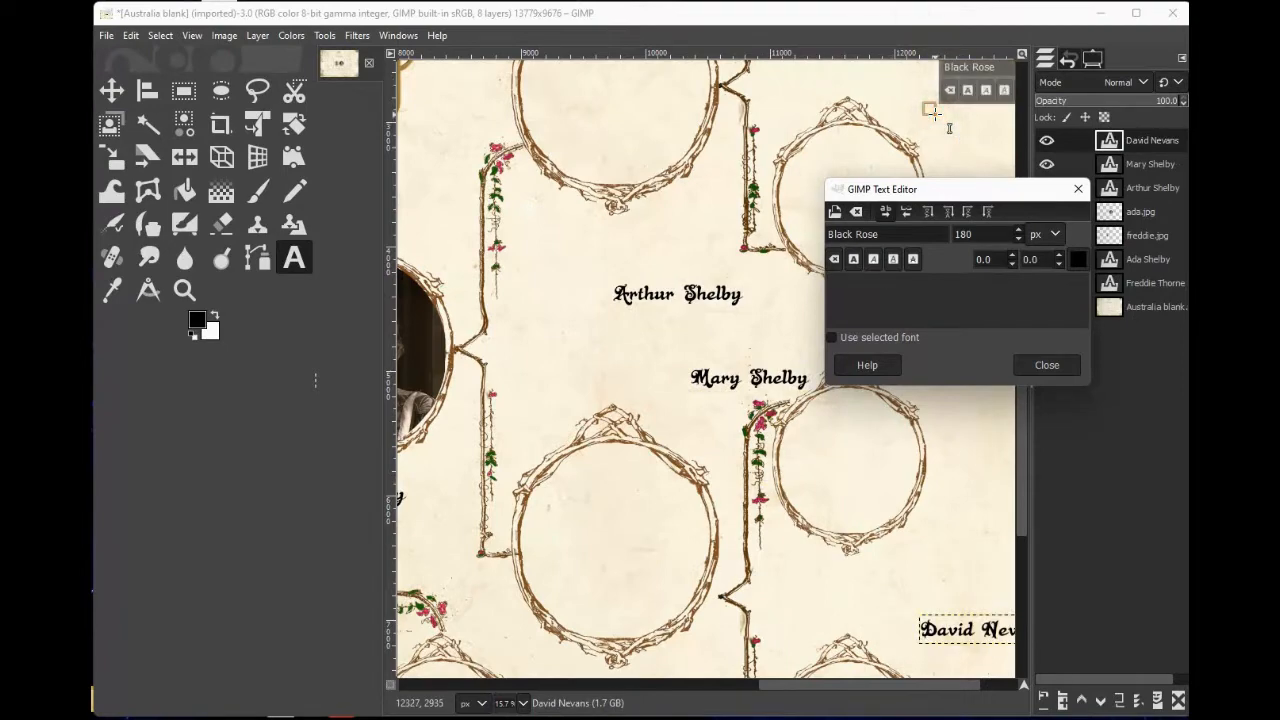
pyautogui.write('Anne')
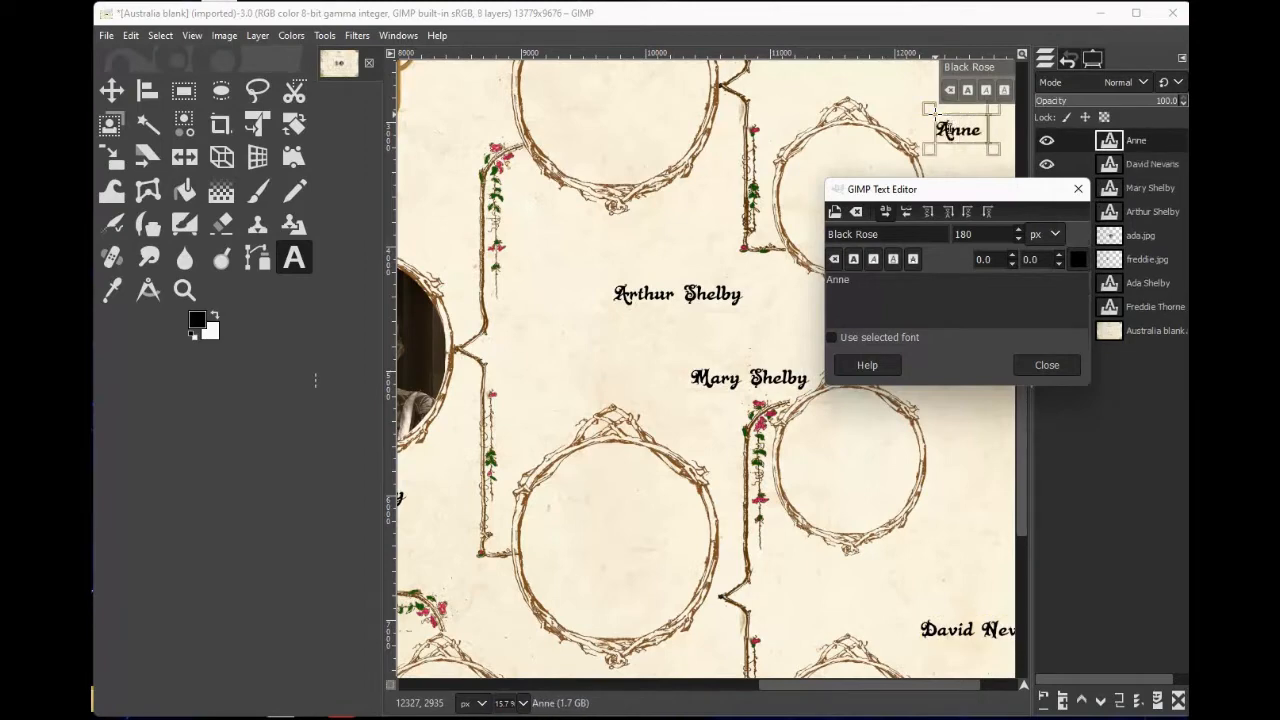
pyautogui.write(' Smith')
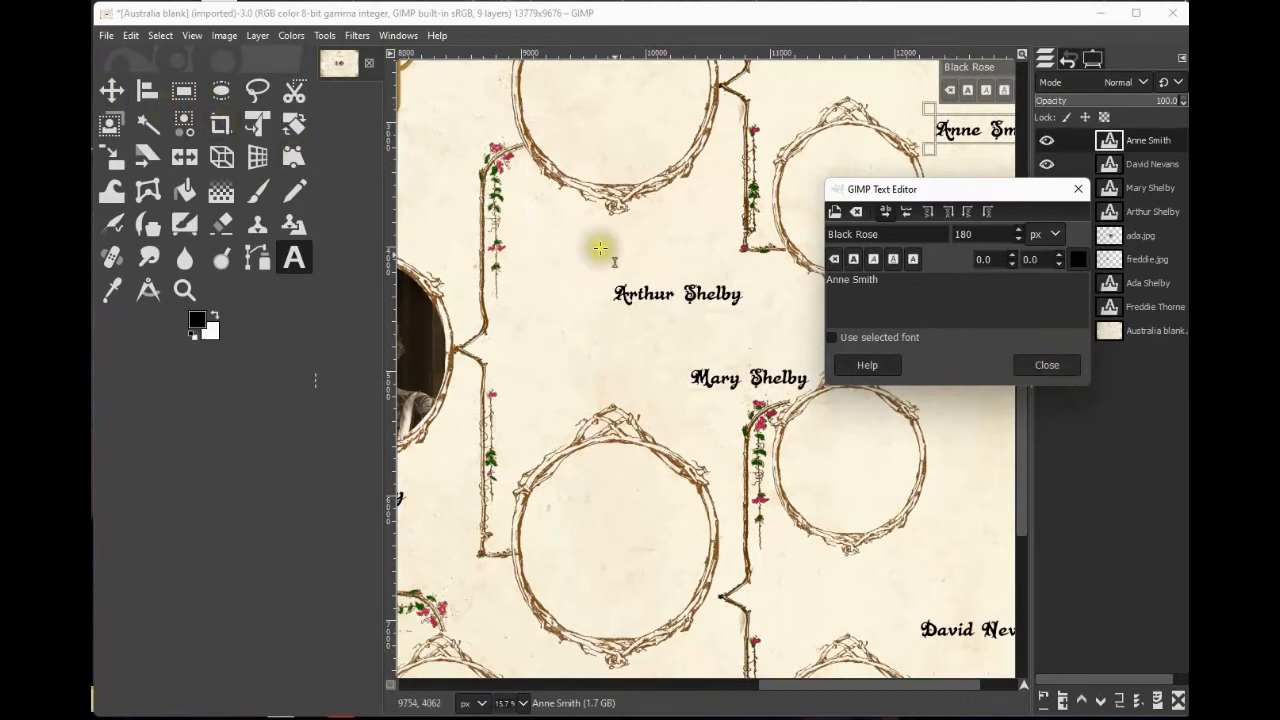
# Move the 'Arthur Shelby' text up to sit just beneath the upper-left empty frame.
pyautogui.click(111, 90)
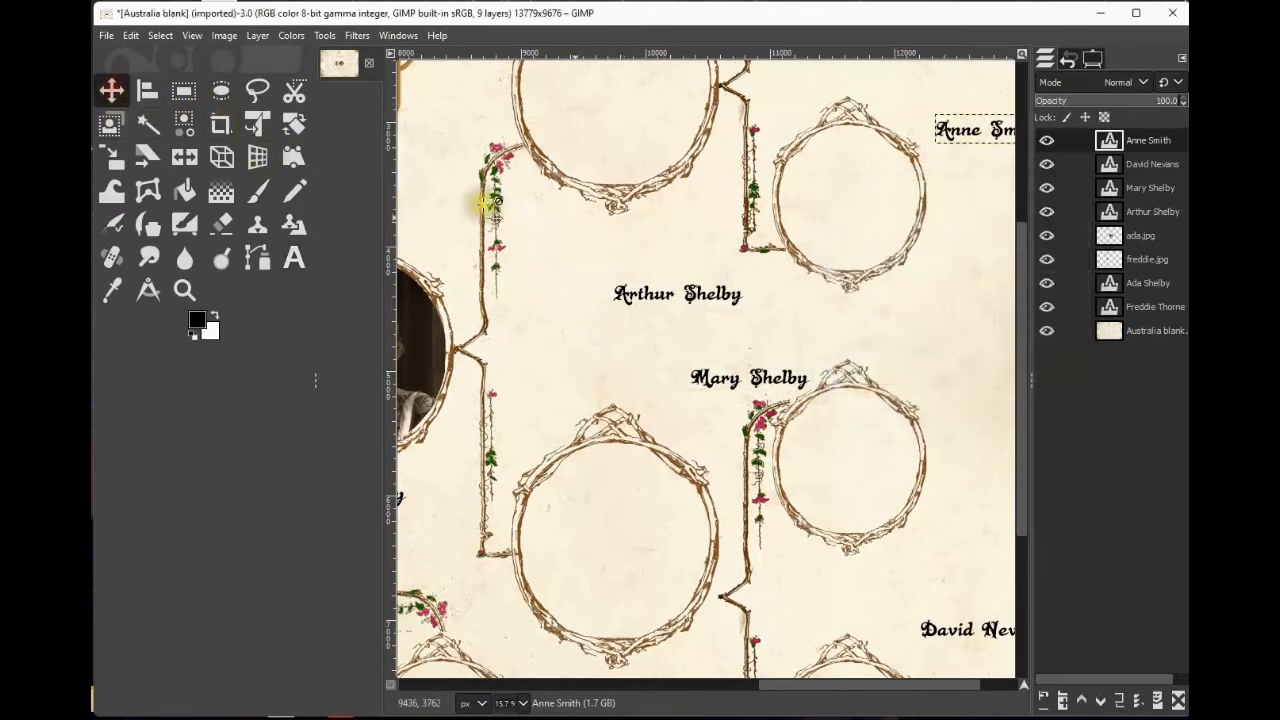
pyautogui.moveTo(667, 293); pyautogui.dragTo(608, 222)
pyautogui.click(690, 374)
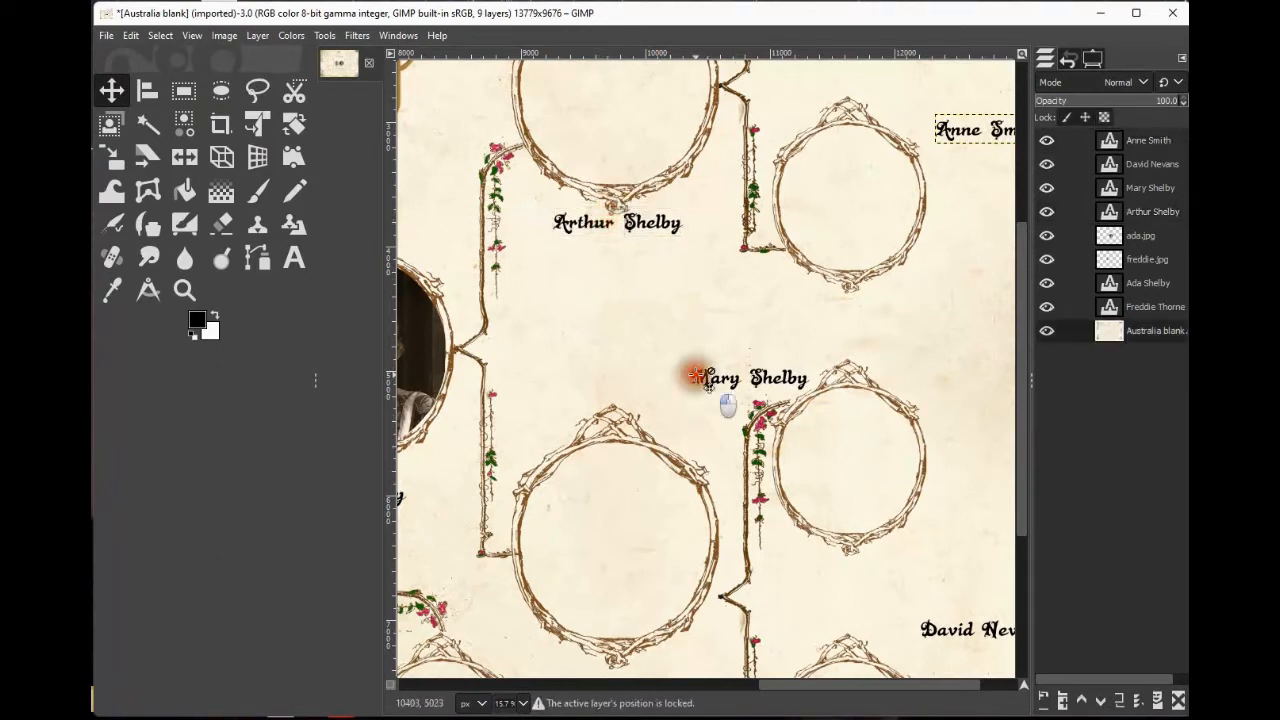
pyautogui.click(701, 375)
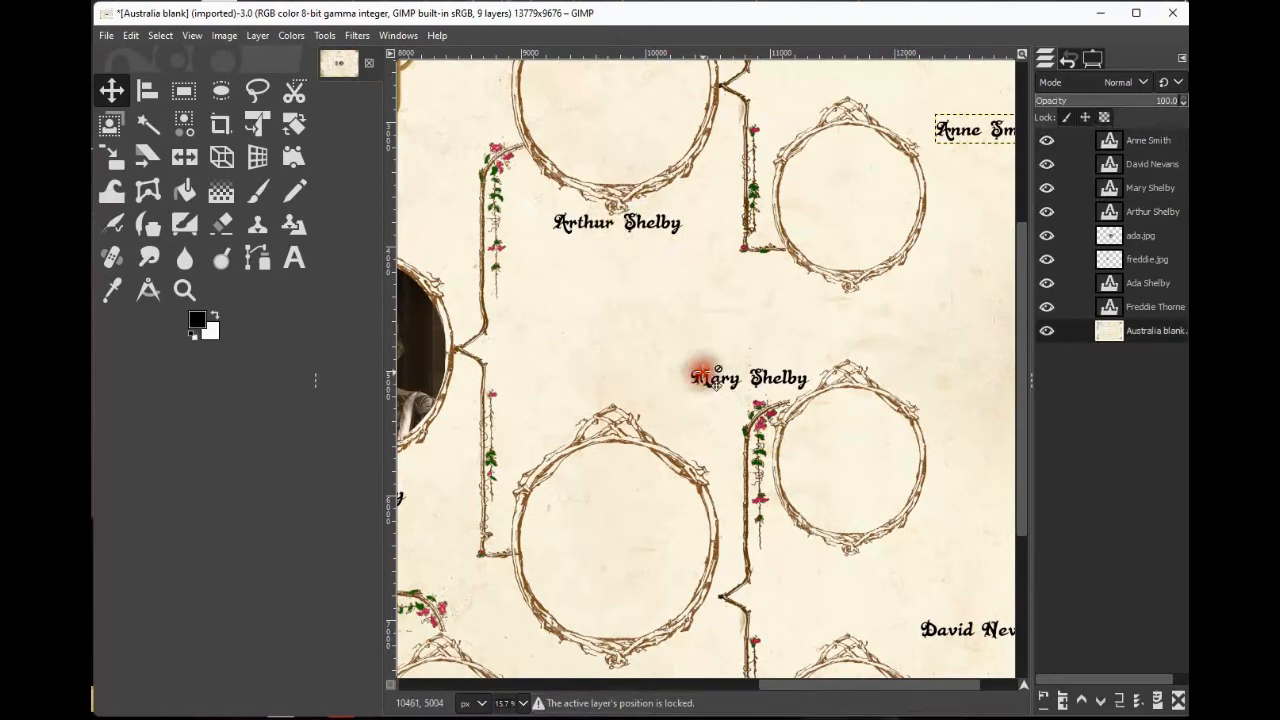
pyautogui.click(1149, 143)
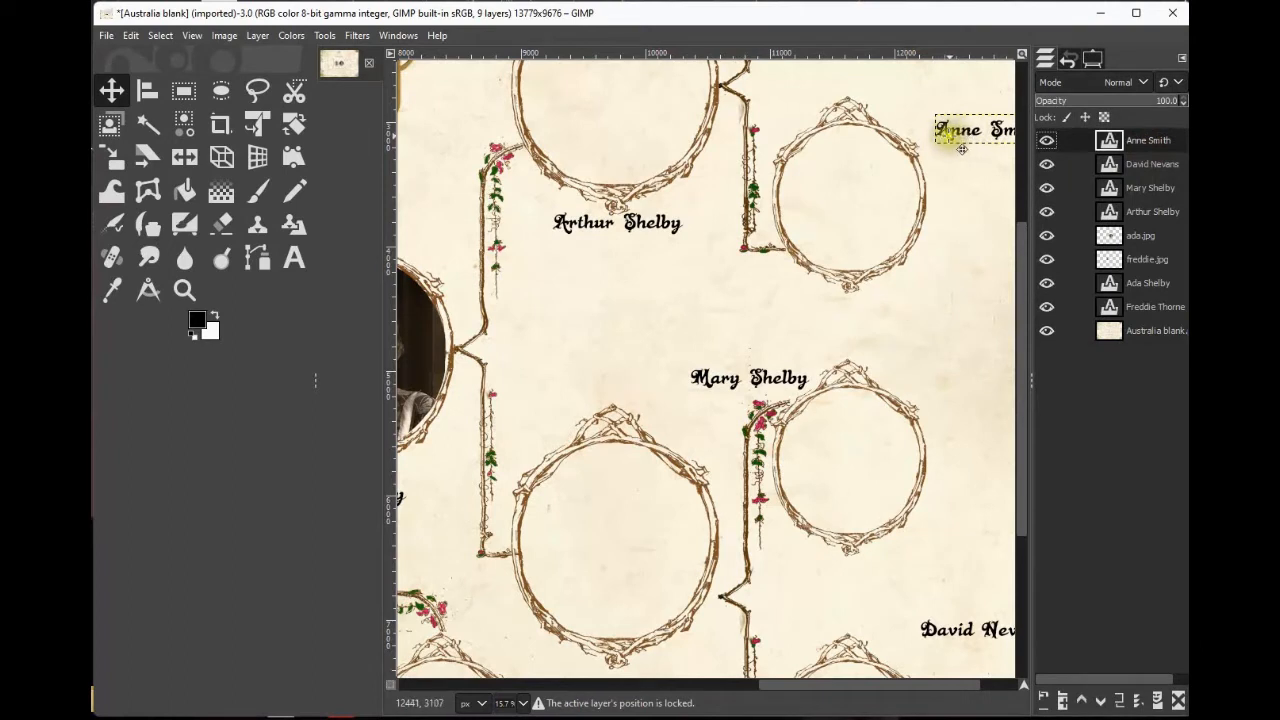
pyautogui.moveTo(968, 149); pyautogui.dragTo(827, 329)
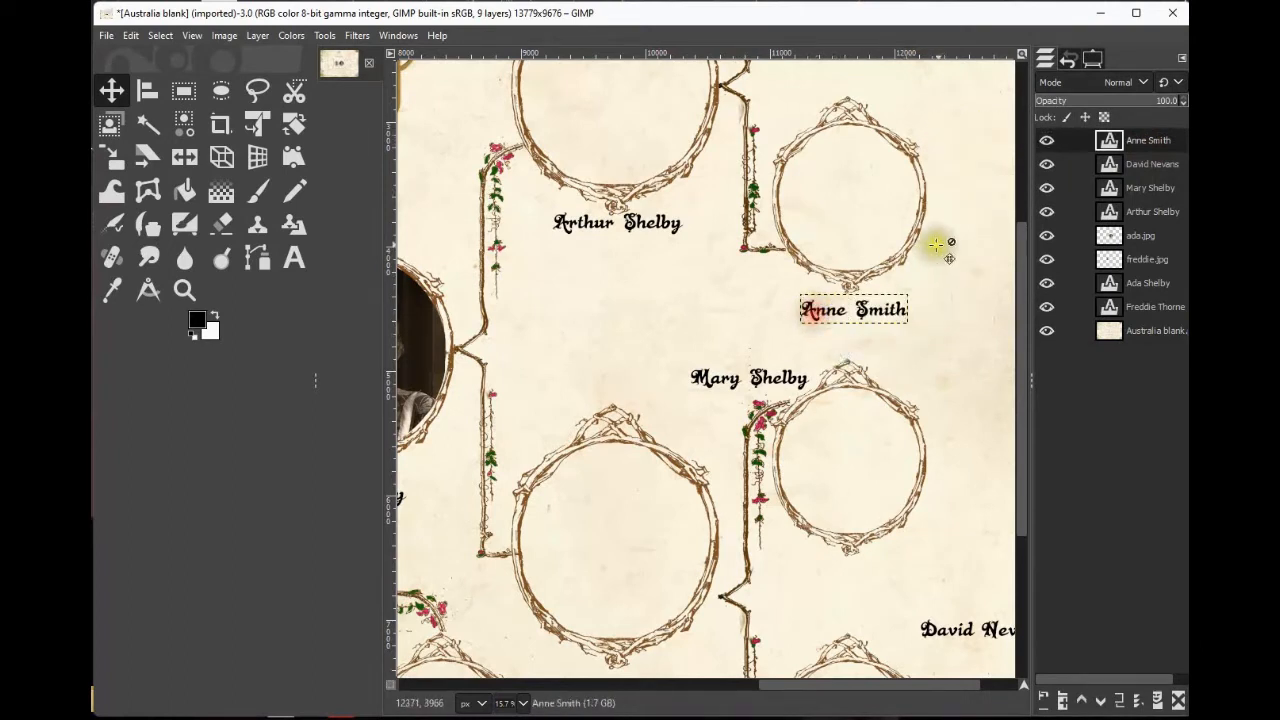
pyautogui.click(1155, 164)
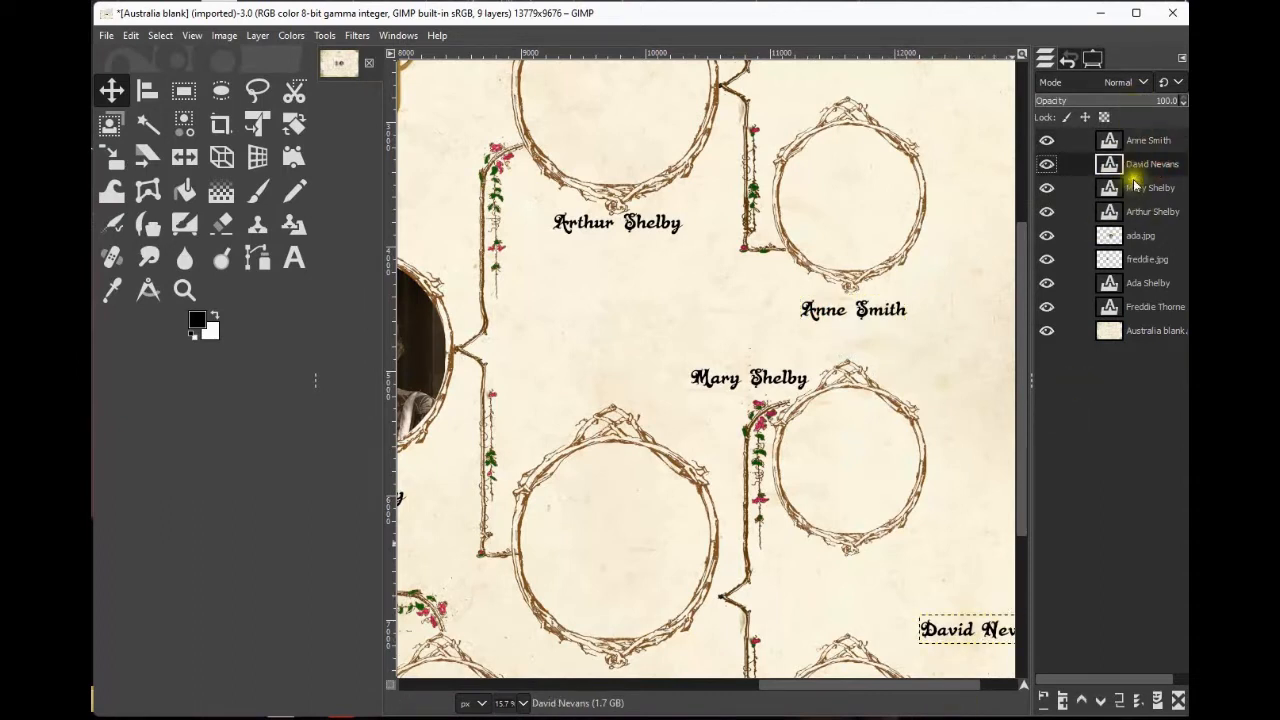
pyautogui.moveTo(971, 630); pyautogui.dragTo(841, 569)
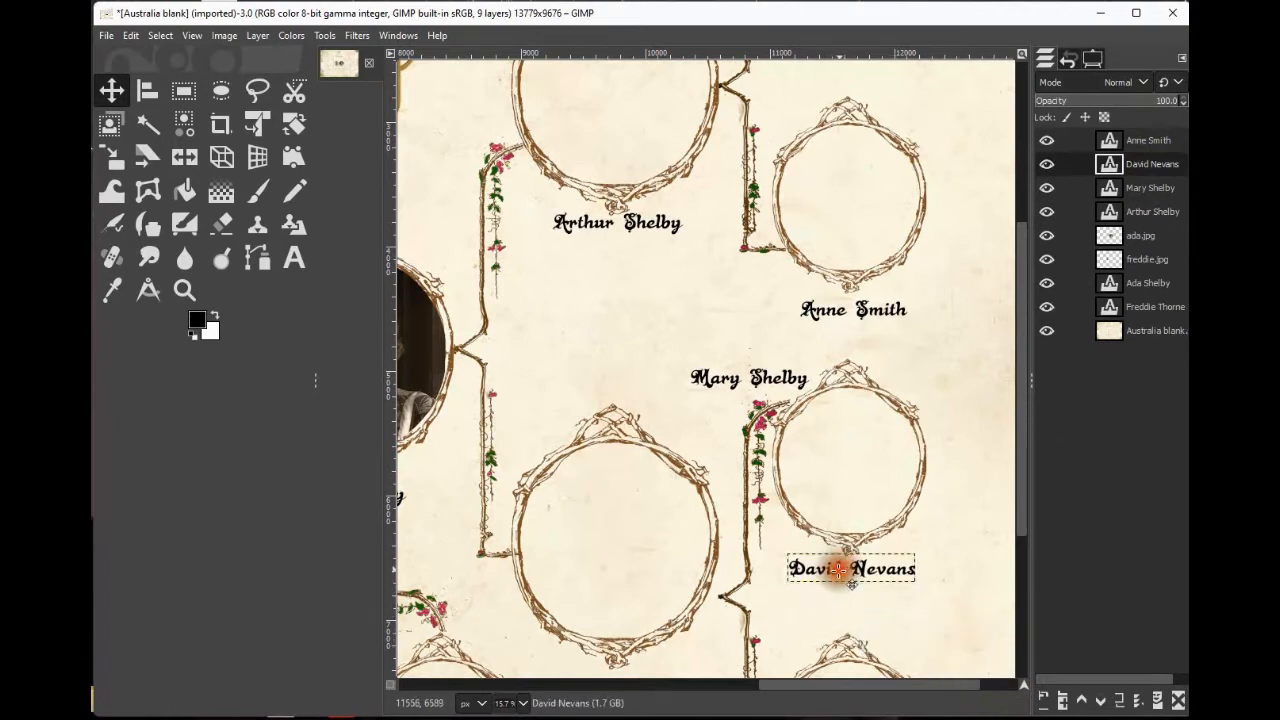
# Move the 'Mary Shelby' text down to sit just beneath the large middle frame.
pyautogui.click(1150, 188)
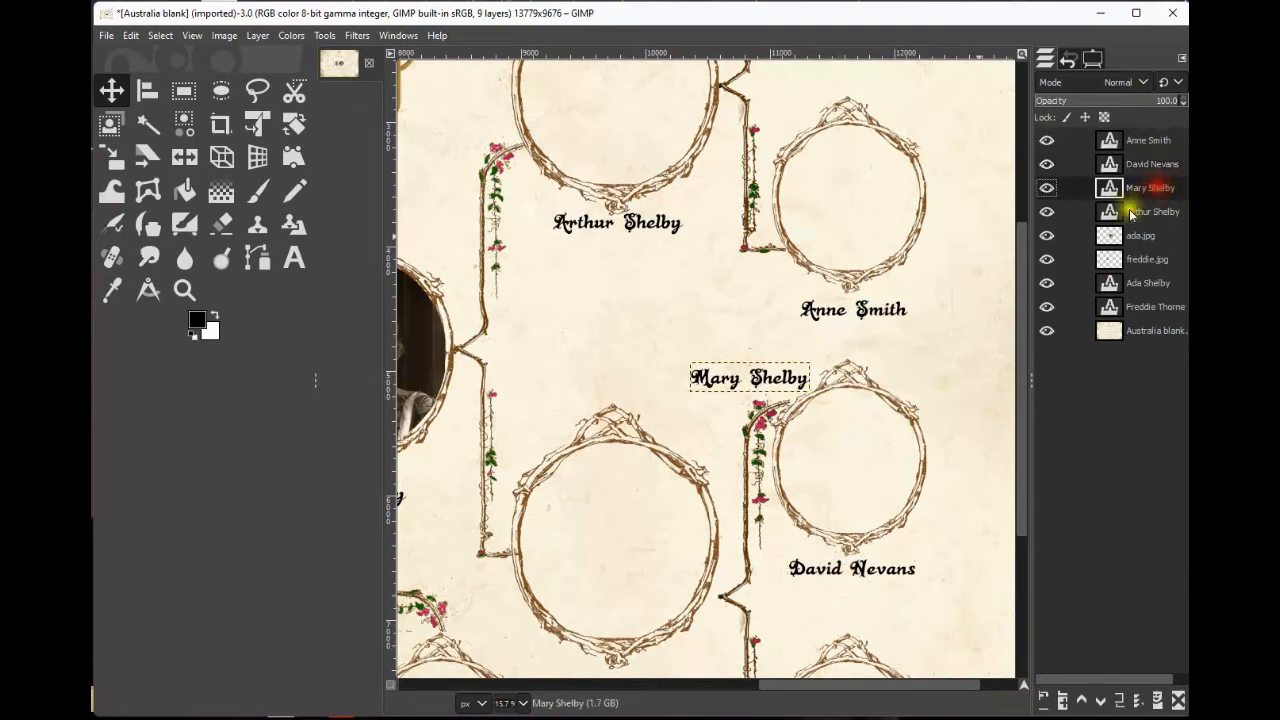
pyautogui.scroll(-3, 586, 378)
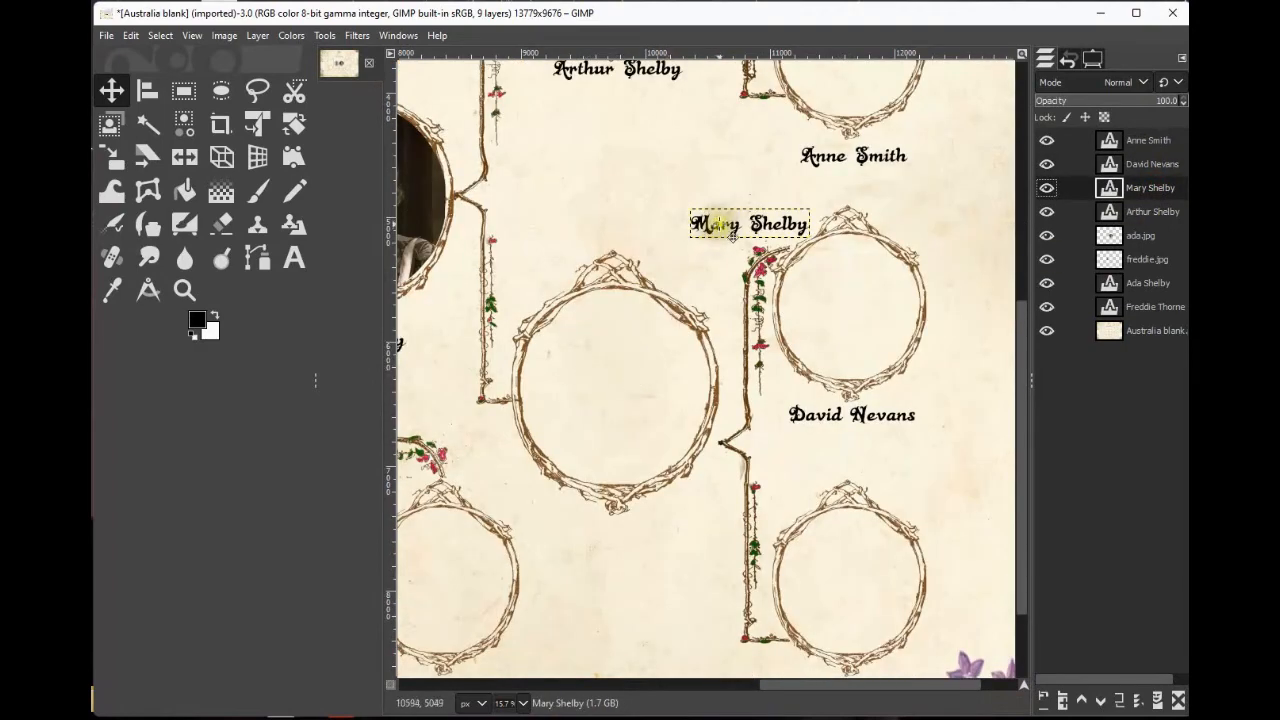
pyautogui.moveTo(723, 221); pyautogui.dragTo(602, 536)
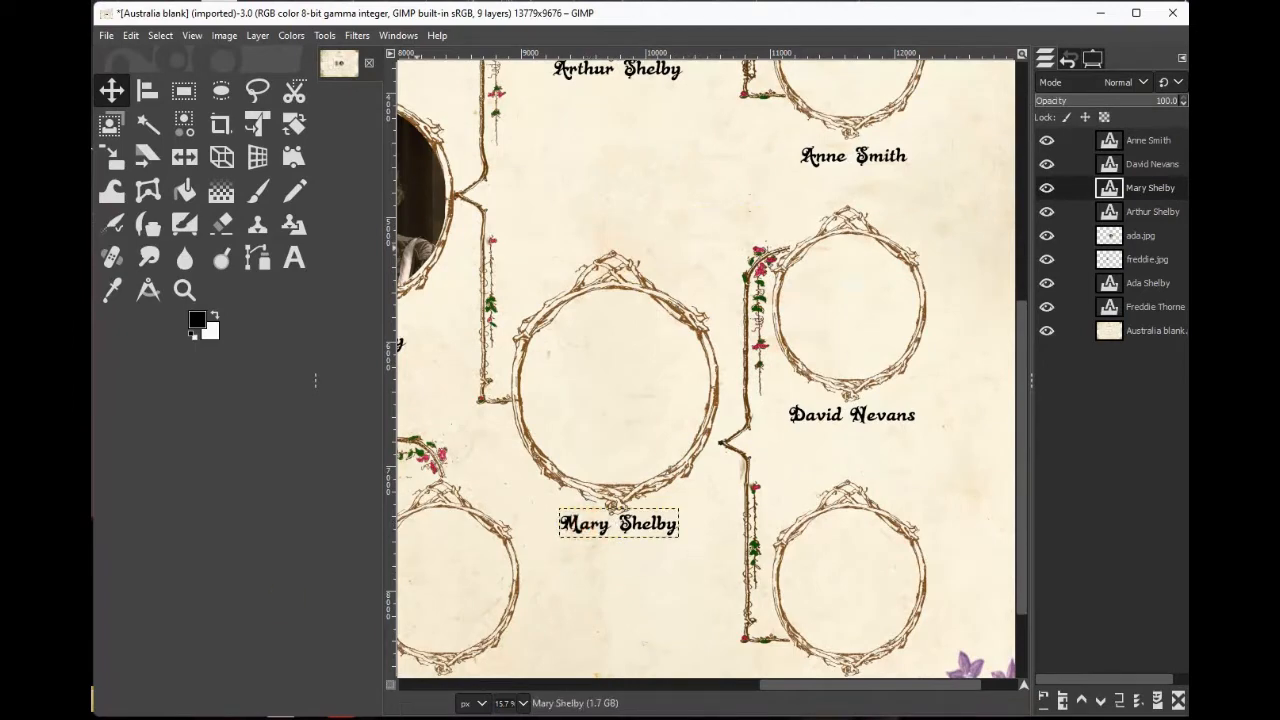
# Switch to the Text tool and set its font to Bodoni MT at size 80.
pyautogui.moveTo(822, 686); pyautogui.dragTo(651, 692)
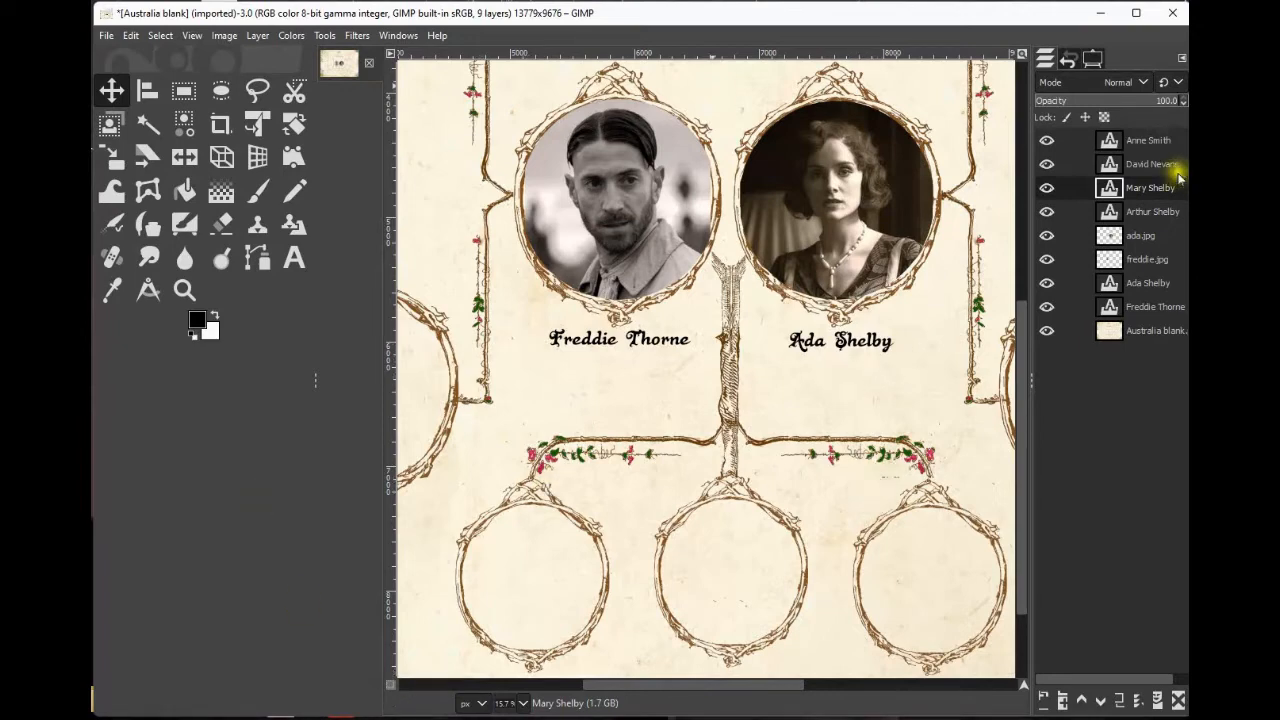
pyautogui.click(1152, 142)
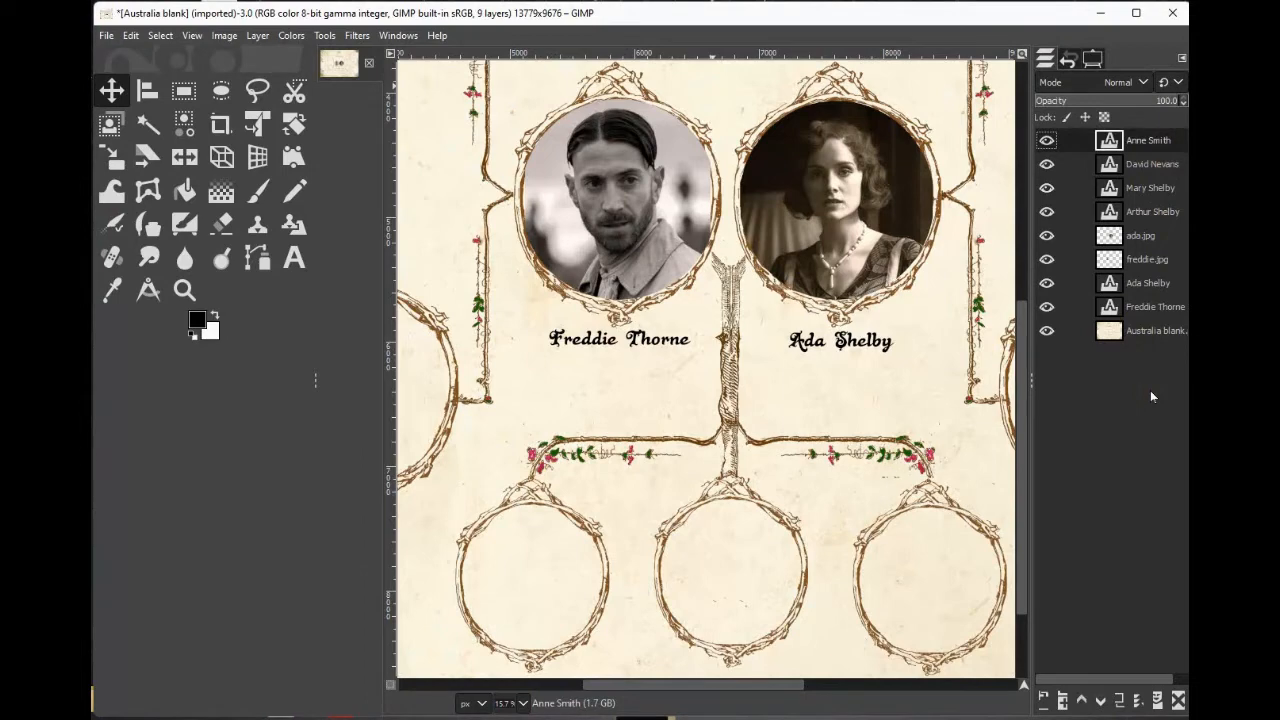
pyautogui.doubleClick(293, 262)
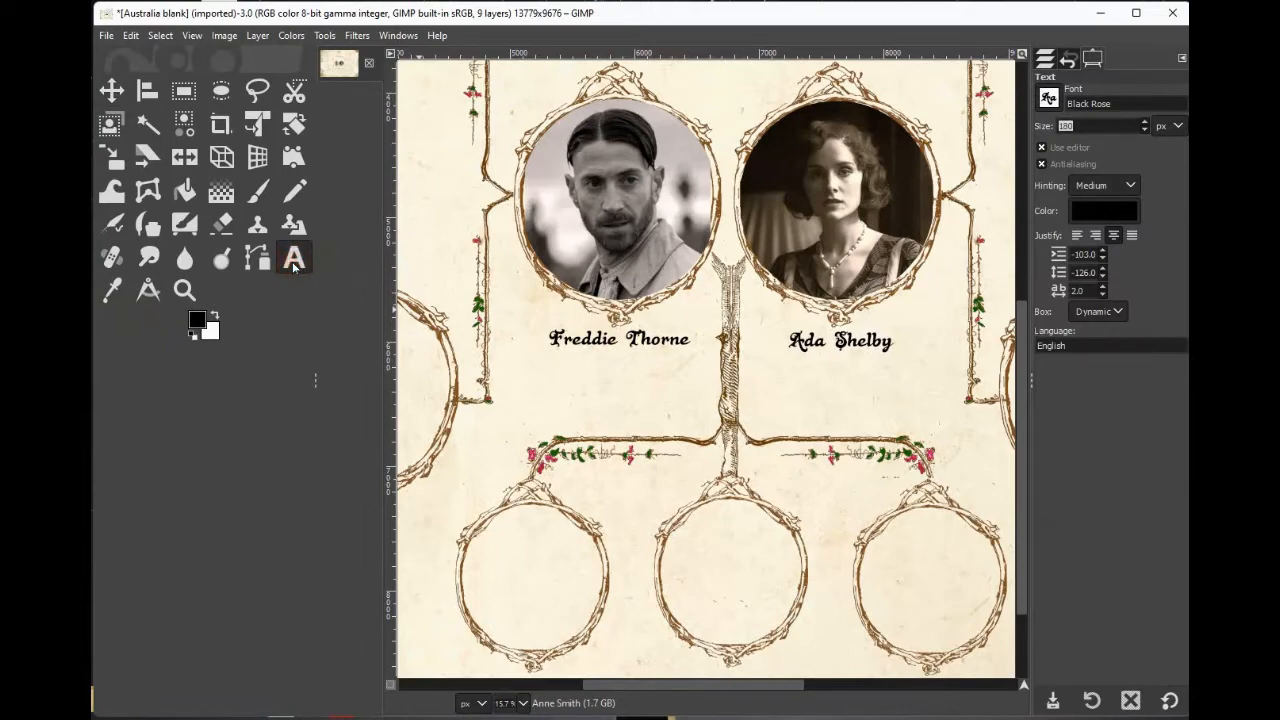
pyautogui.click(1049, 99)
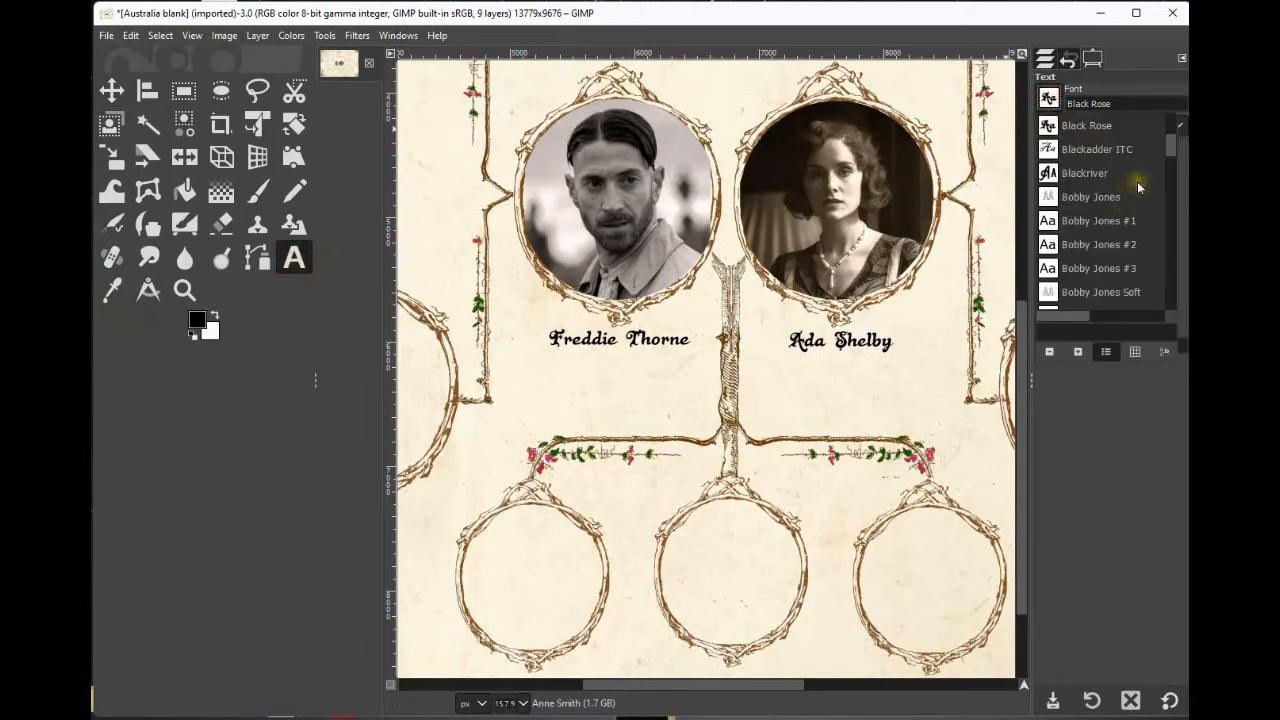
pyautogui.scroll(-2, 1136, 188)
pyautogui.scroll(-5, 1136, 188)
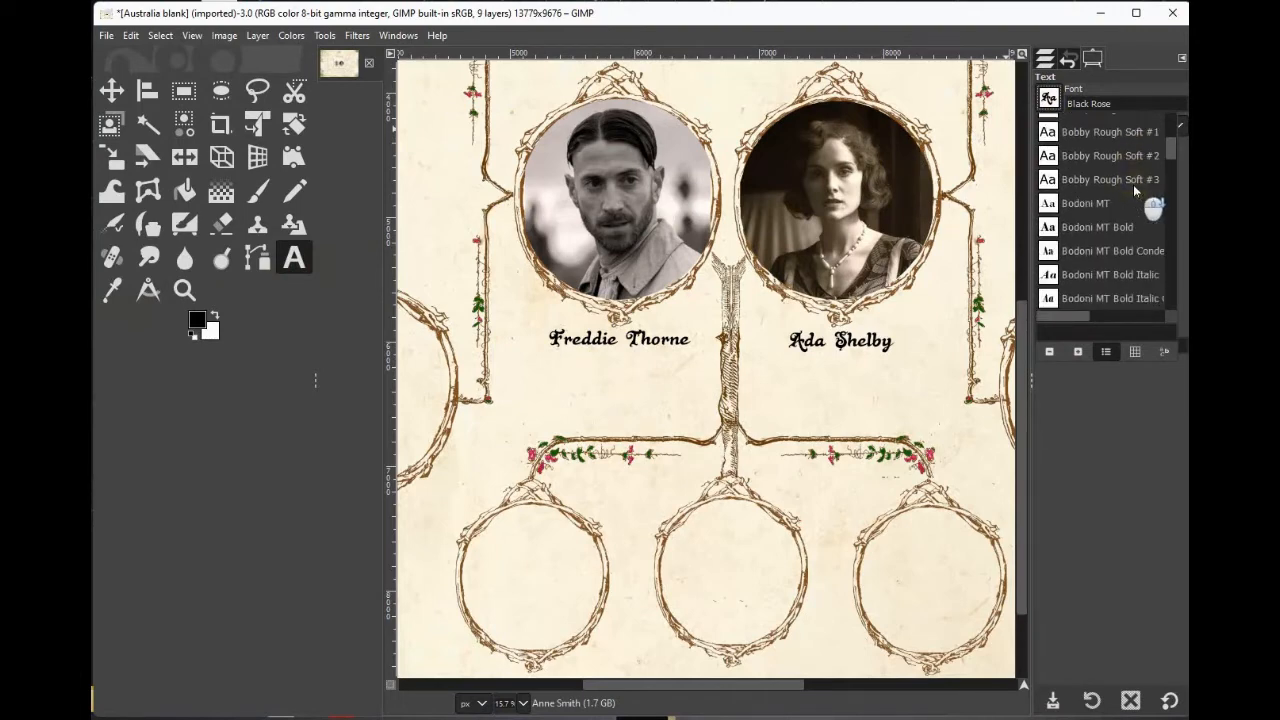
pyautogui.click(1083, 203)
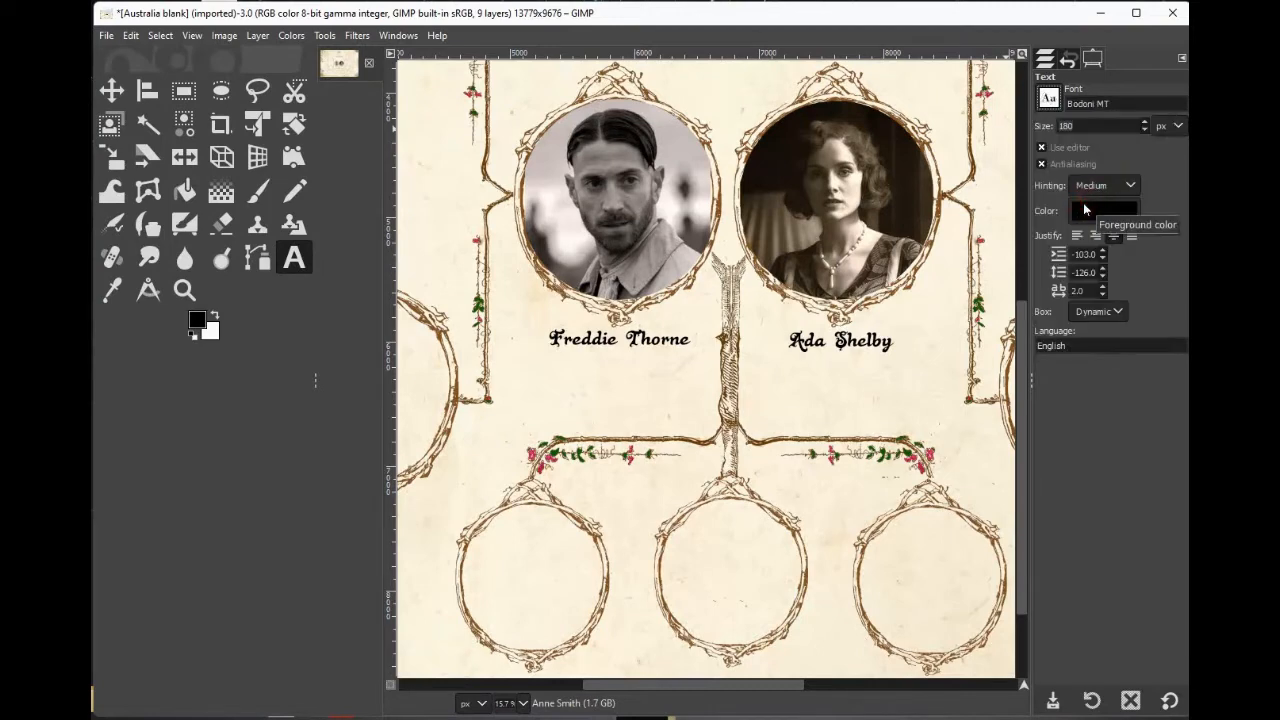
pyautogui.click(1065, 126)
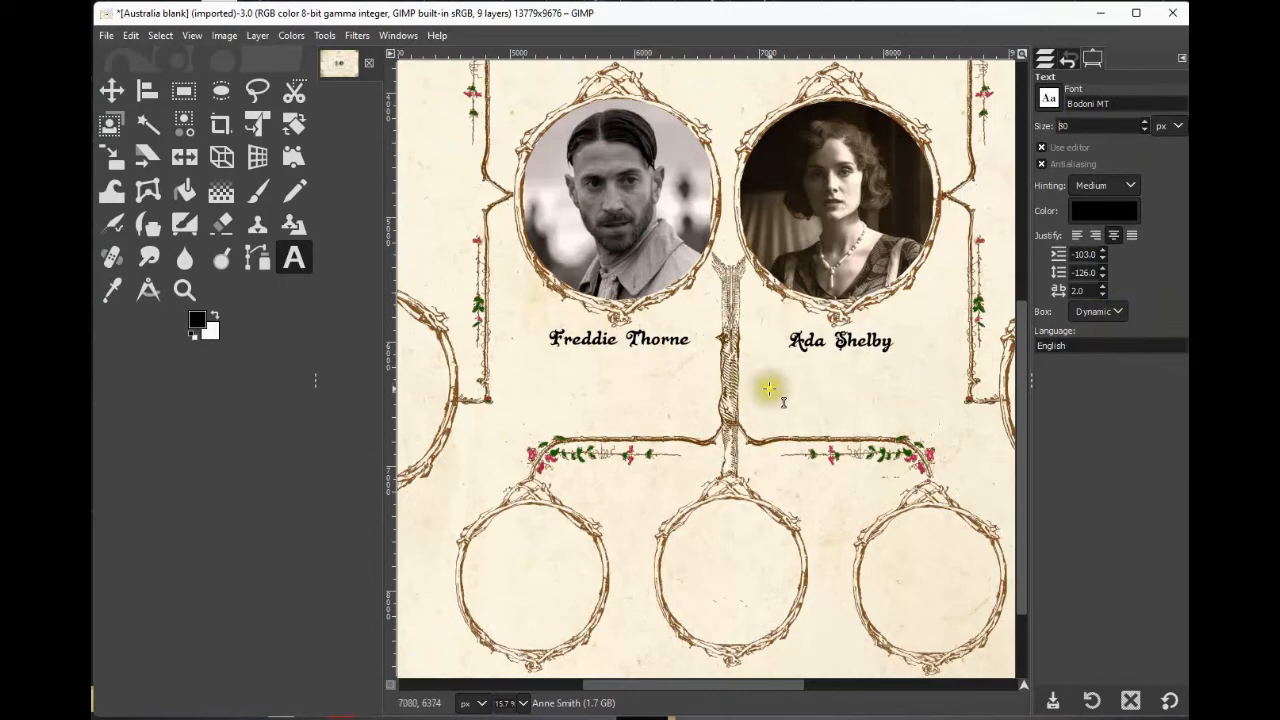
# Start a text box beneath 'Freddie Thorne', enter 'Buril 1925 London', and enlarge the box.
pyautogui.click(621, 370)
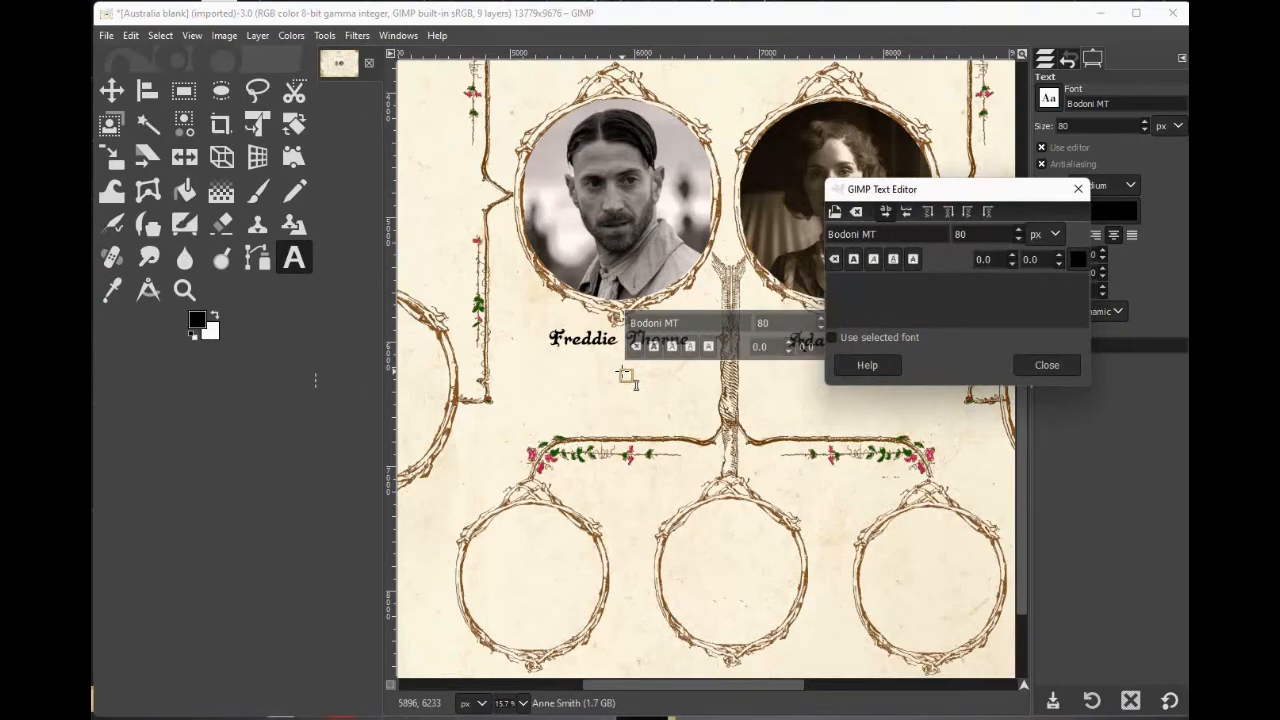
pyautogui.write('B')
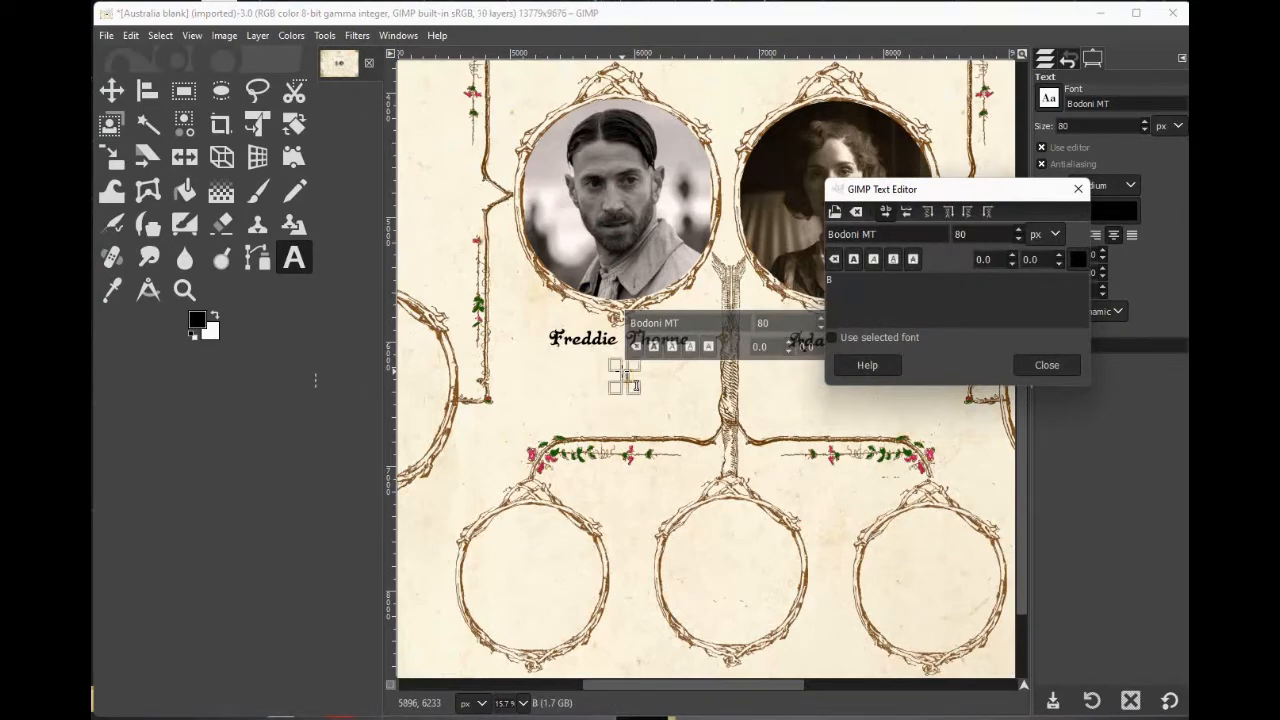
pyautogui.write('uril 1925')
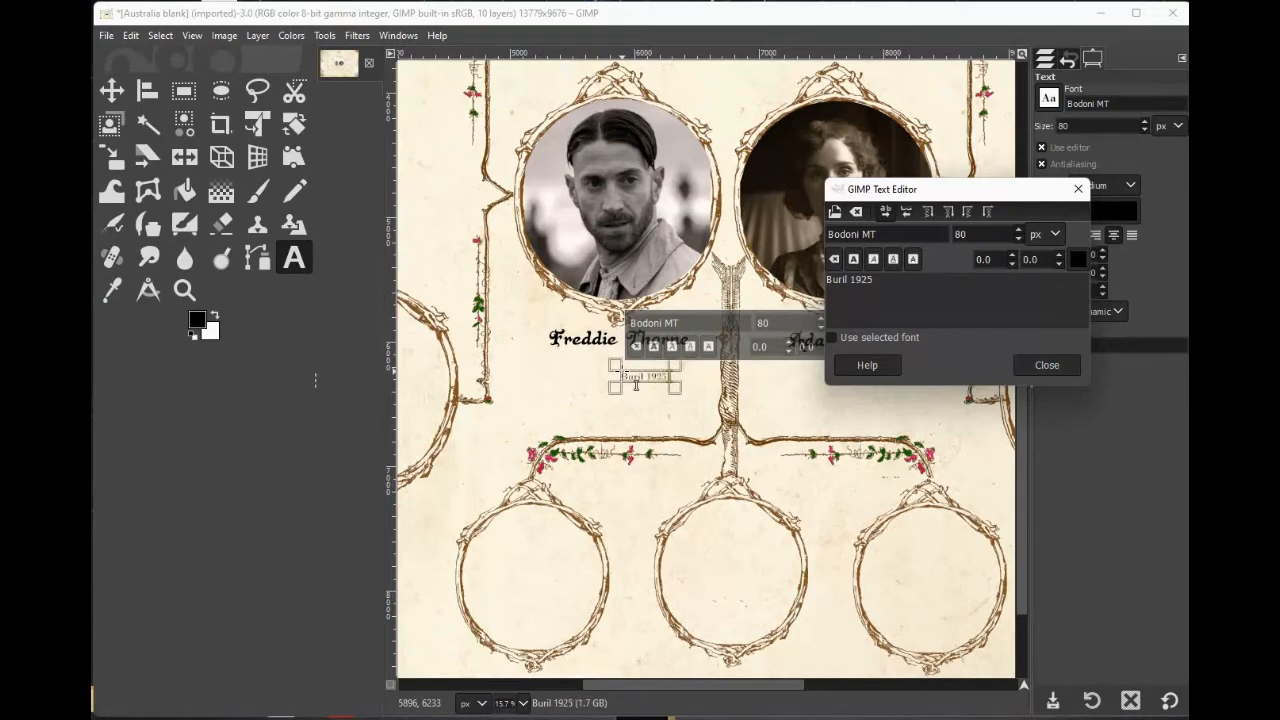
pyautogui.write(' London')
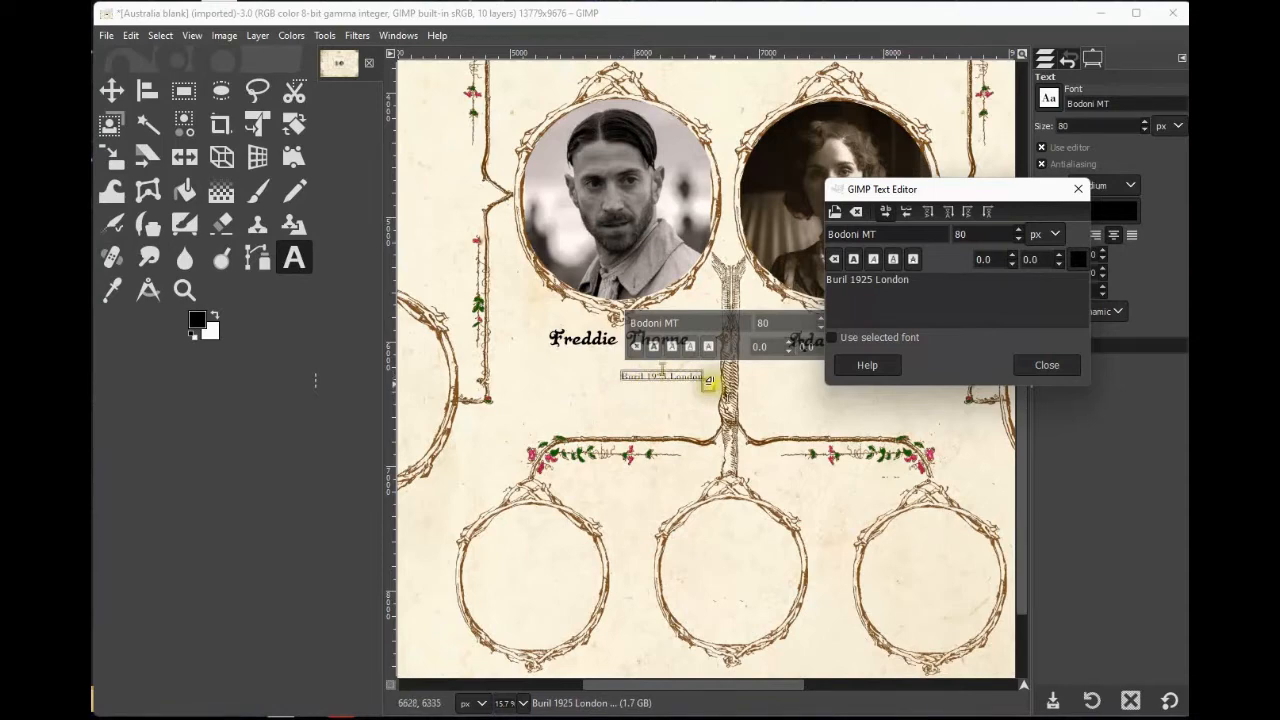
pyautogui.moveTo(706, 390); pyautogui.dragTo(750, 453)
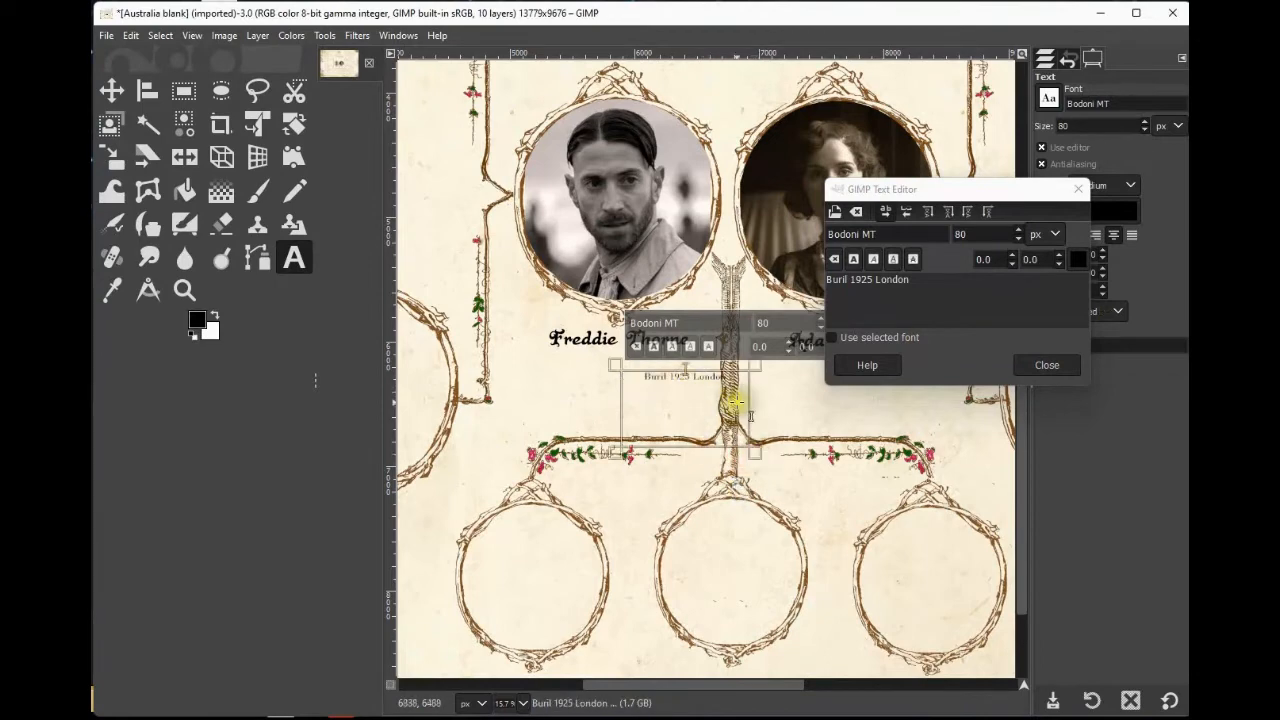
# Add the lines 'Died 1225 London' and 'Married 12th july 1938' above the burial line.
pyautogui.write('Died 12')
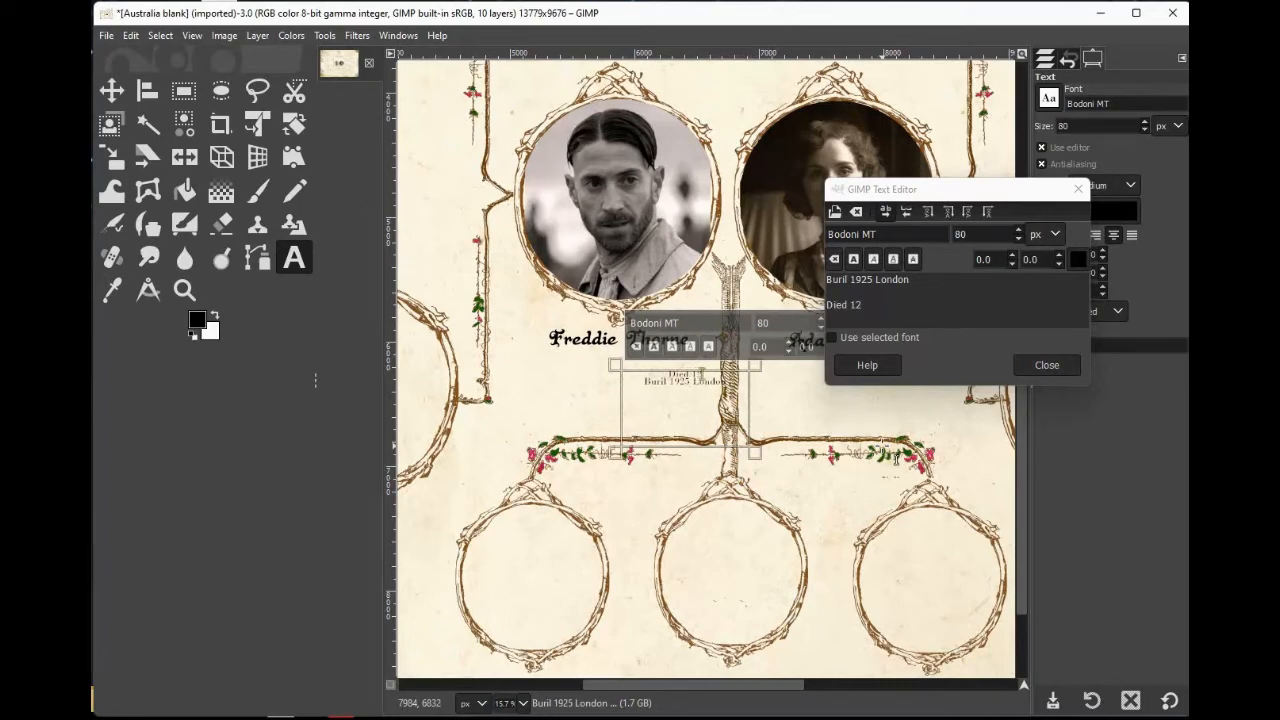
pyautogui.write('25 London')
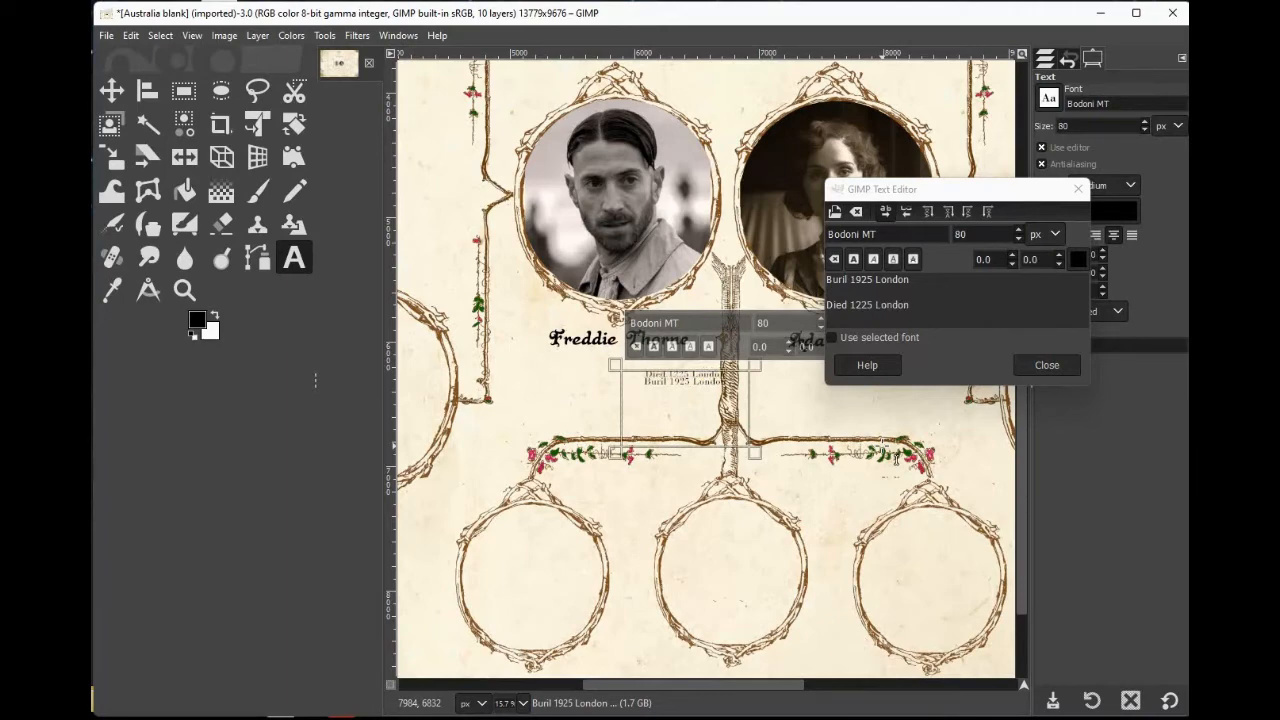
pyautogui.press('Return')
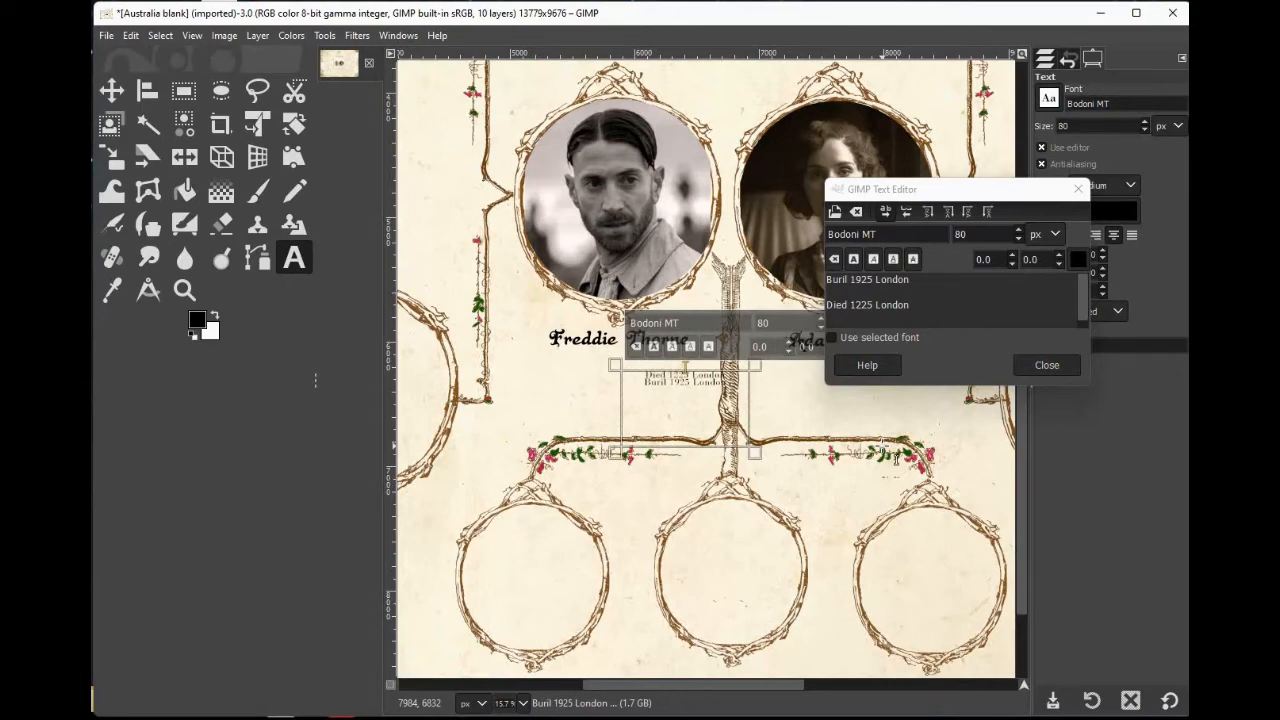
pyautogui.press('Return')
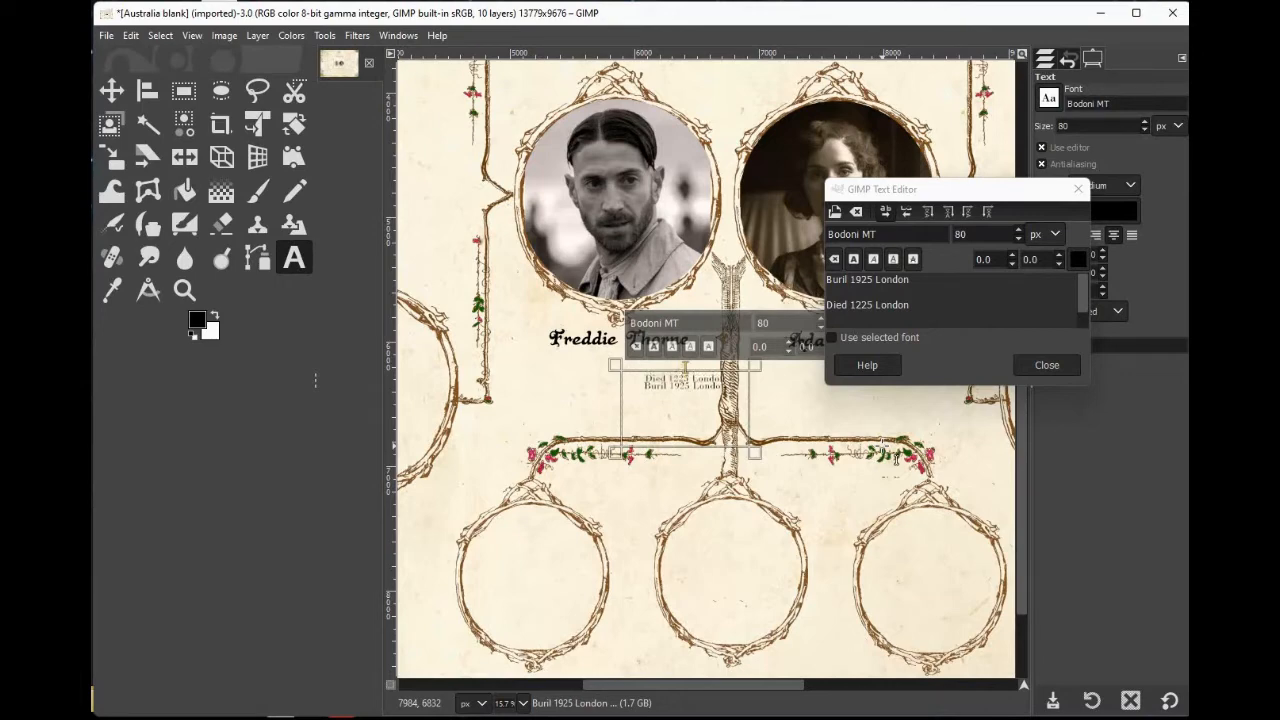
pyautogui.write('Ma')
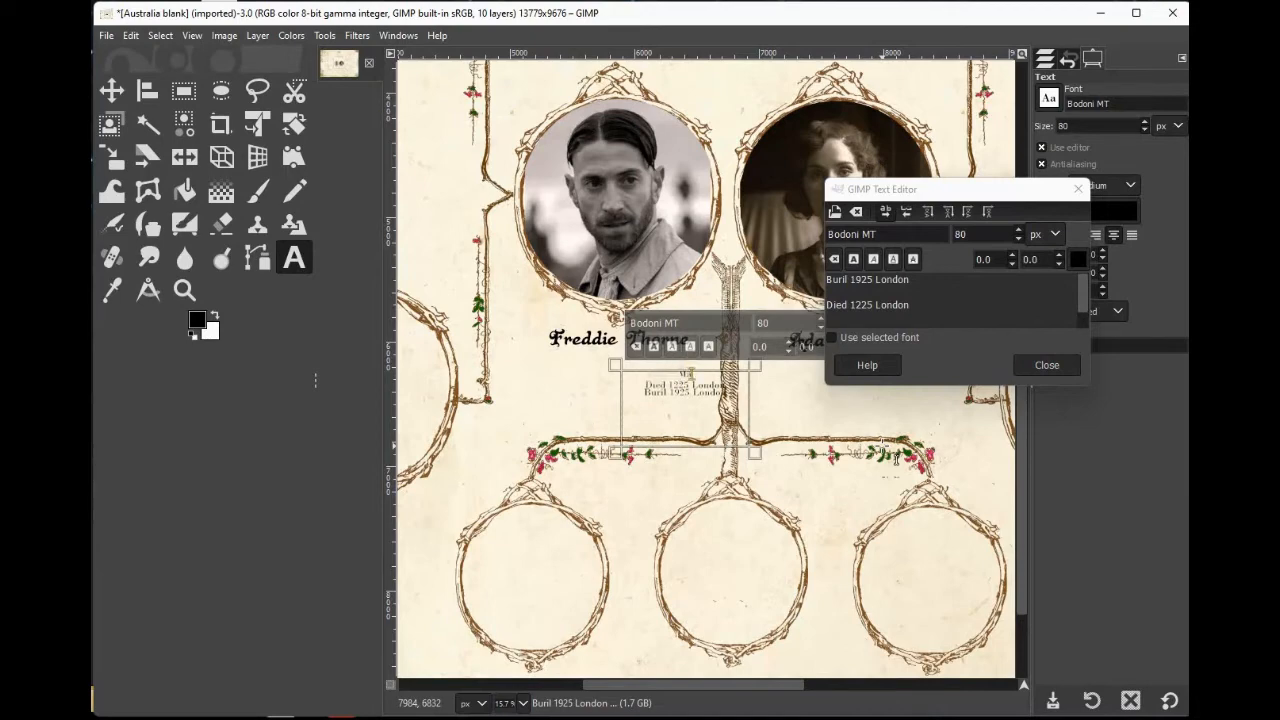
pyautogui.write('rried 12th july 1938')
# Add 'Born 13th May 1890' as the top line of Freddie Thorne's details.
pyautogui.press('Return')
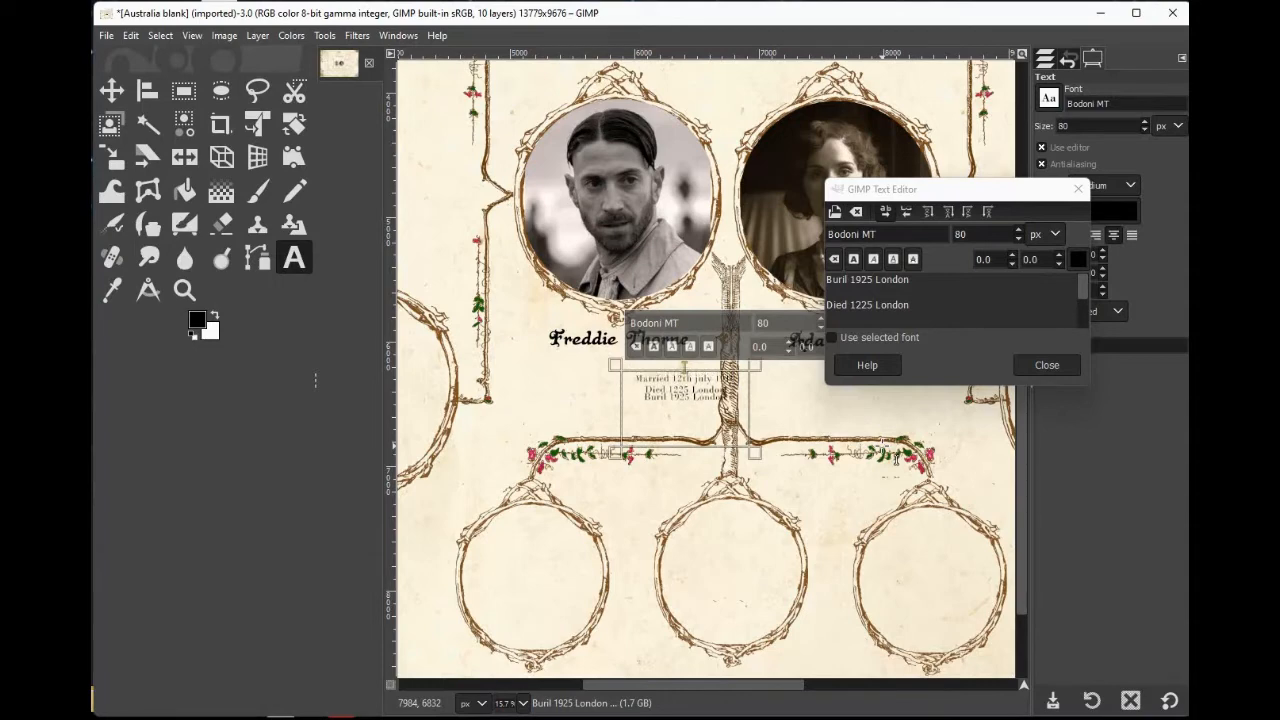
pyautogui.press('Return')
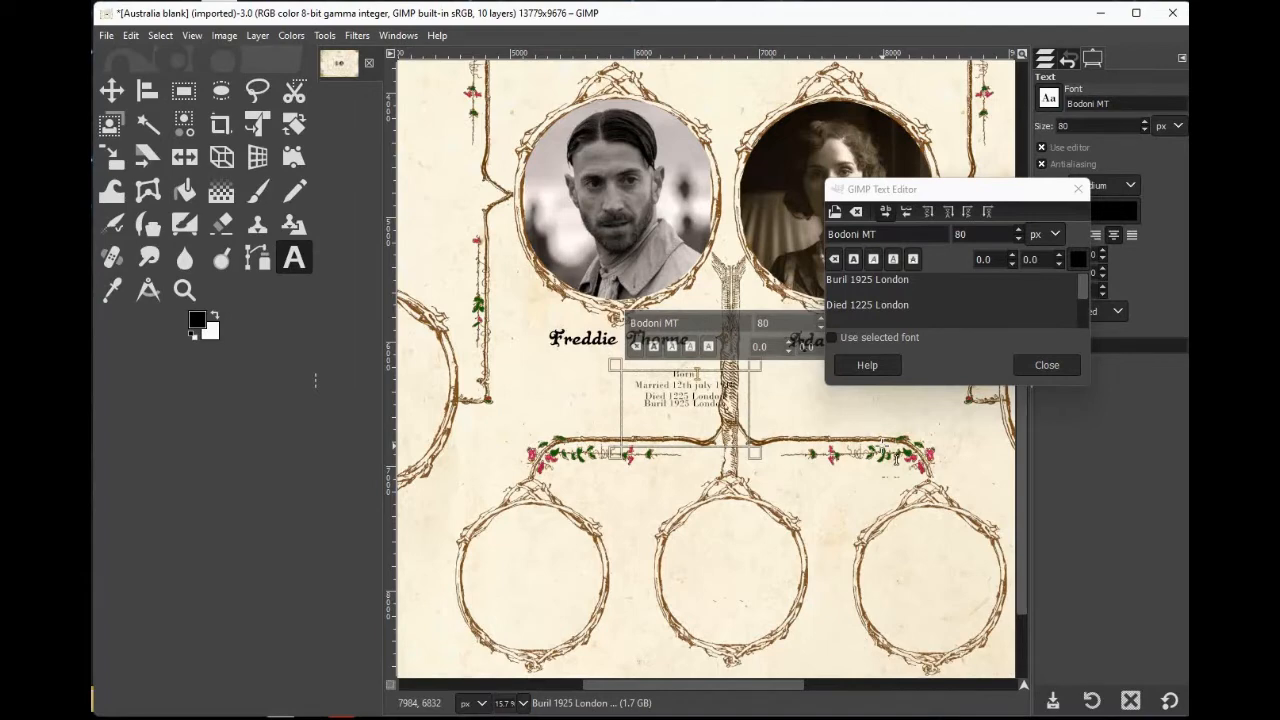
pyautogui.write('Born 13th May 1890')
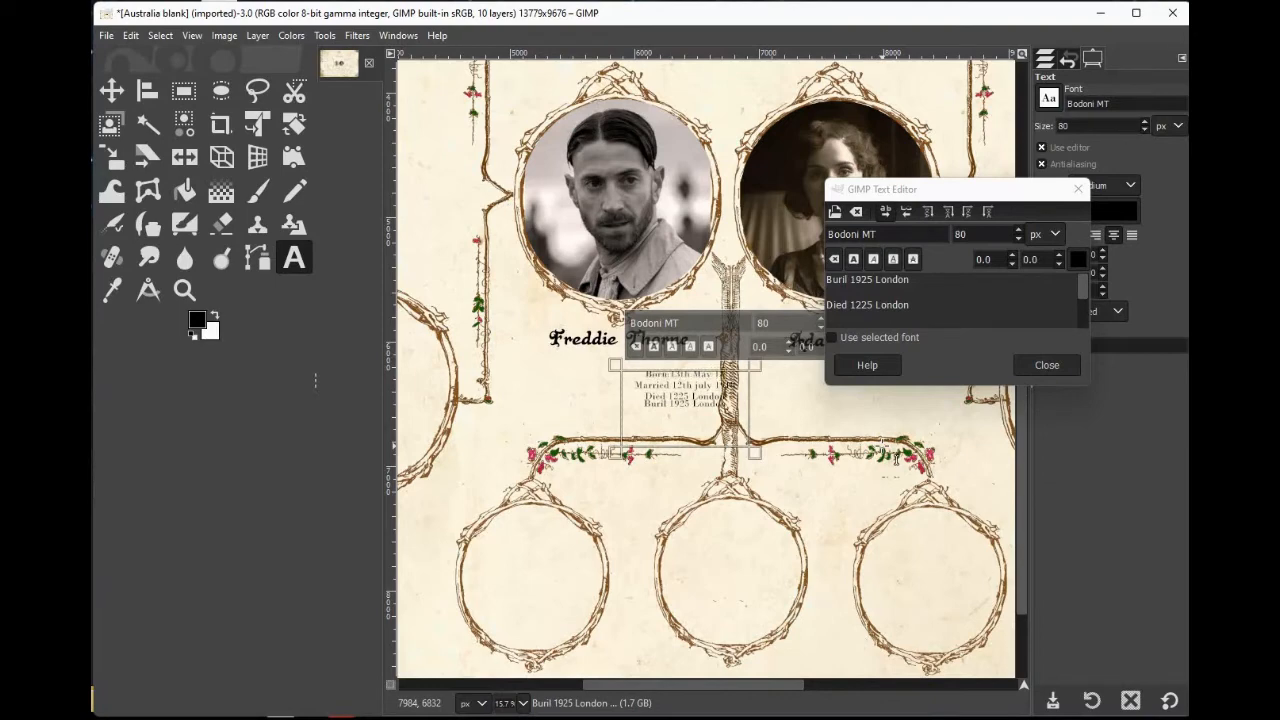
# Move Freddie Thorne's details block up to sit centred just beneath his name.
pyautogui.click(112, 91)
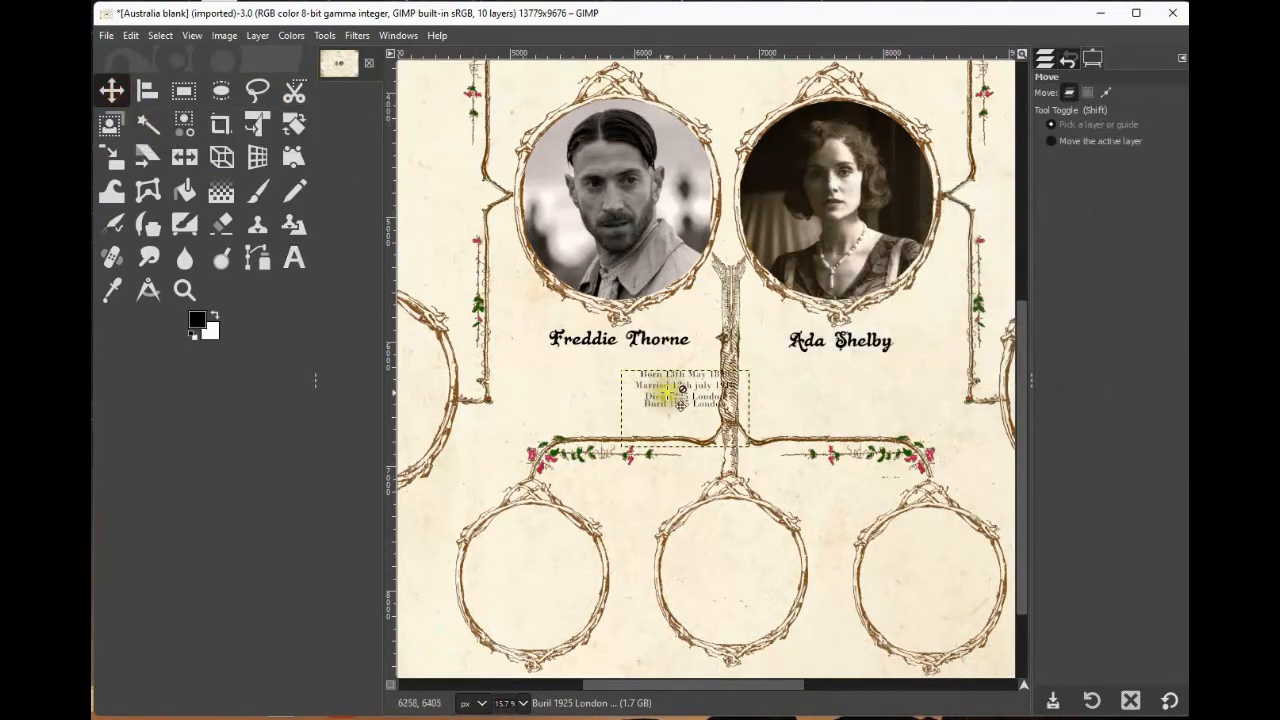
pyautogui.moveTo(673, 386); pyautogui.dragTo(613, 366)
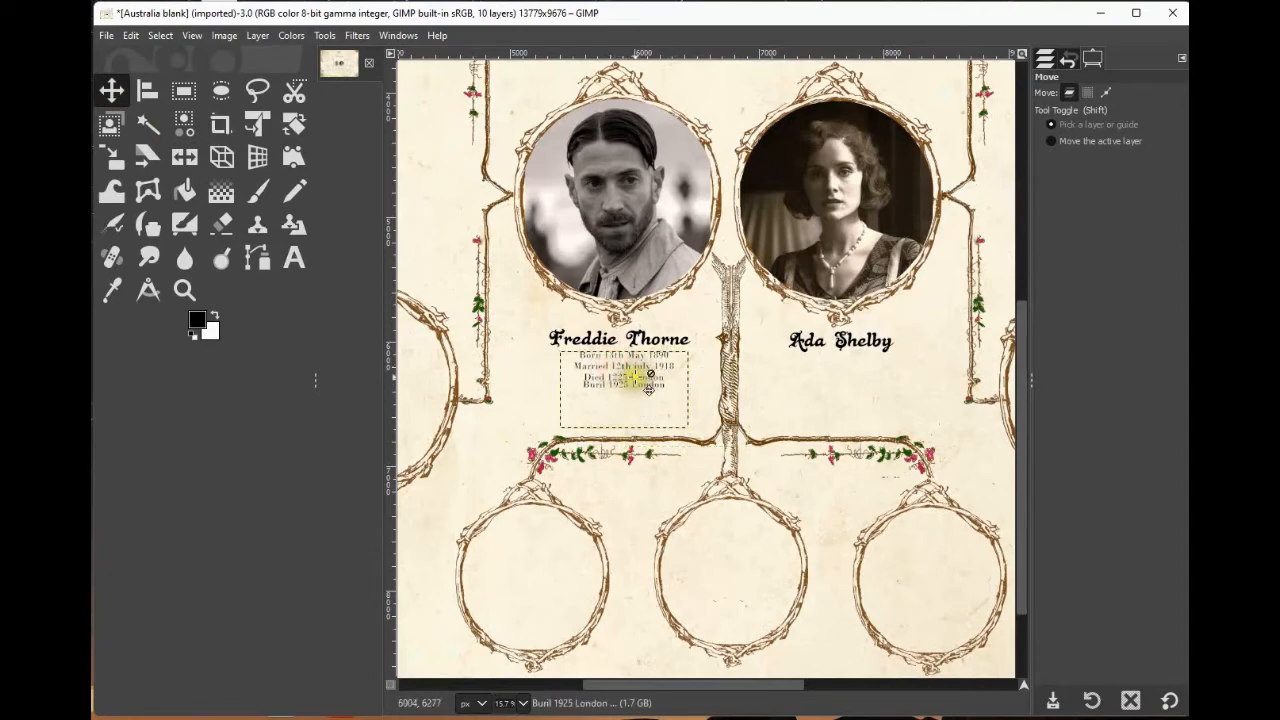
pyautogui.click(297, 261)
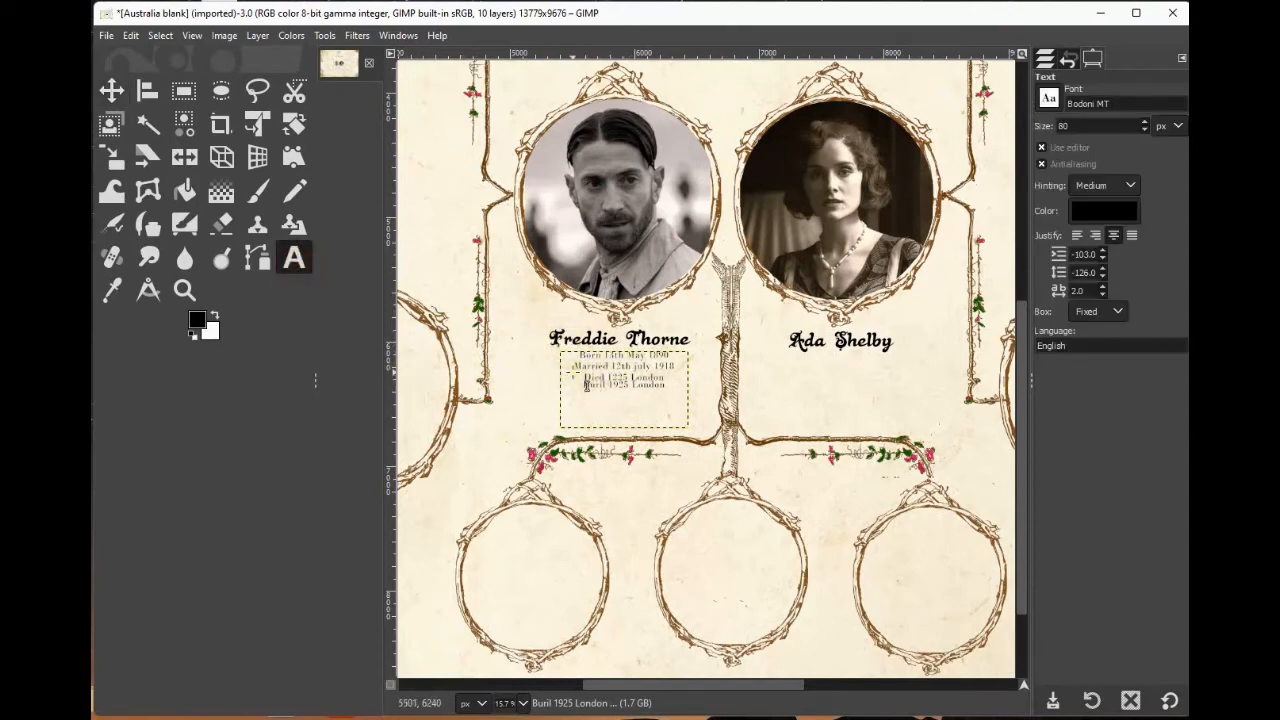
pyautogui.click(584, 384)
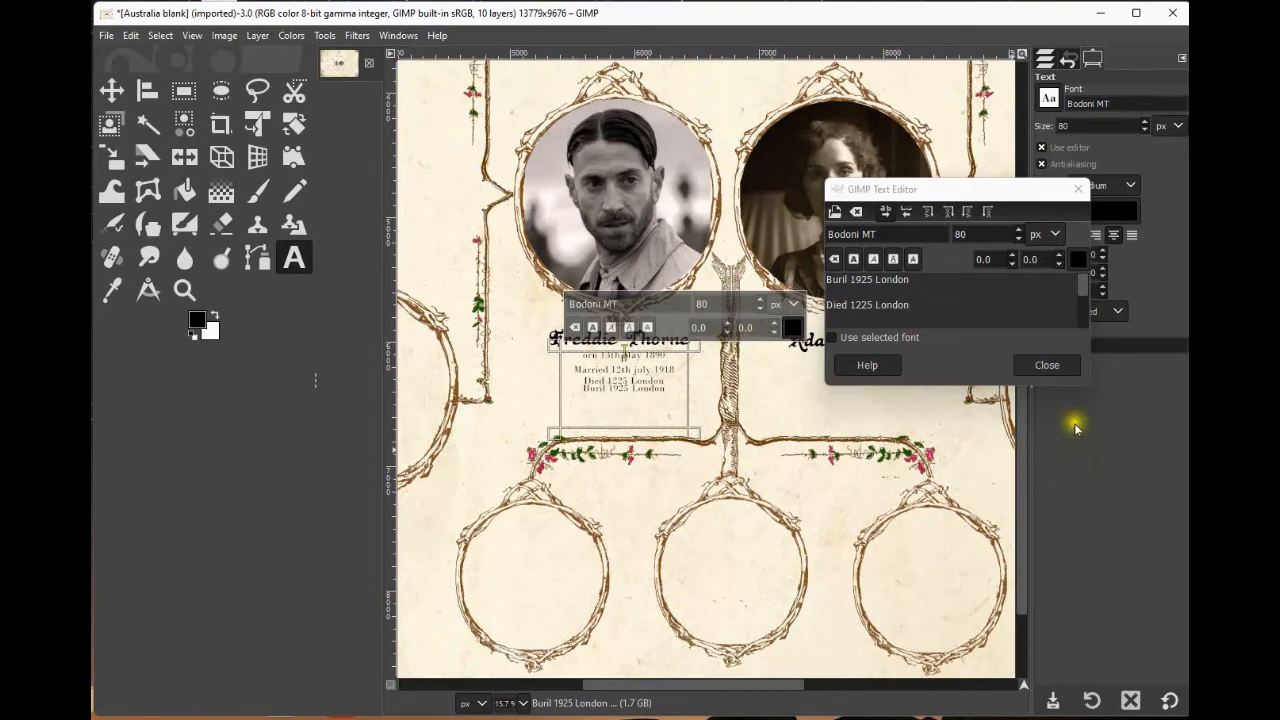
pyautogui.click(1050, 368)
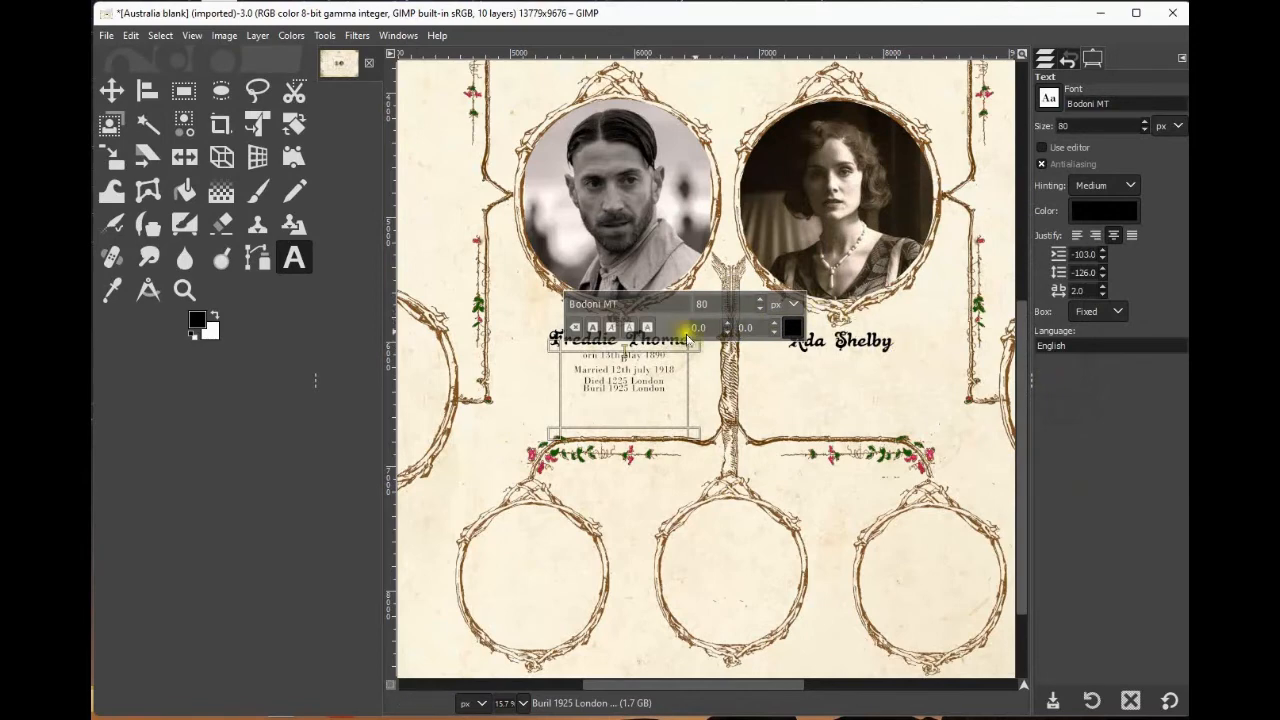
# Create a text box beneath 'Ada Shelby' and enter 'Burial London Cemitery 1930'.
pyautogui.click(294, 260)
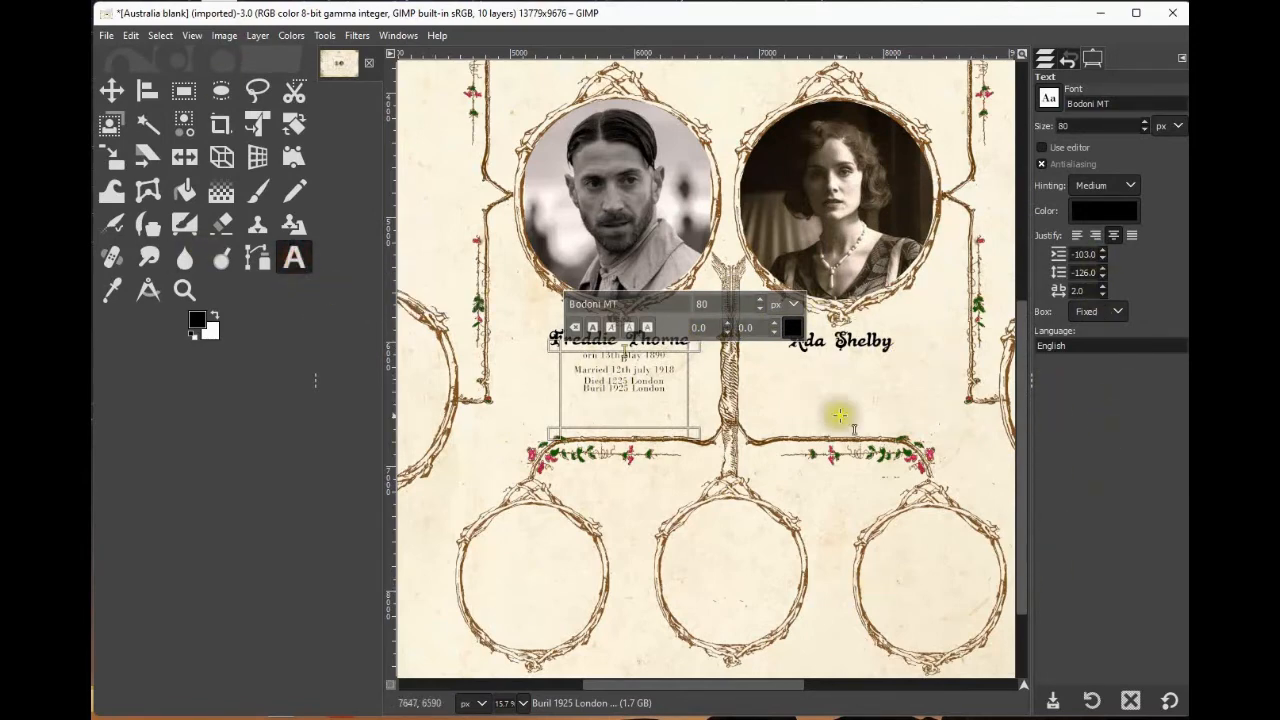
pyautogui.moveTo(829, 371); pyautogui.dragTo(975, 455)
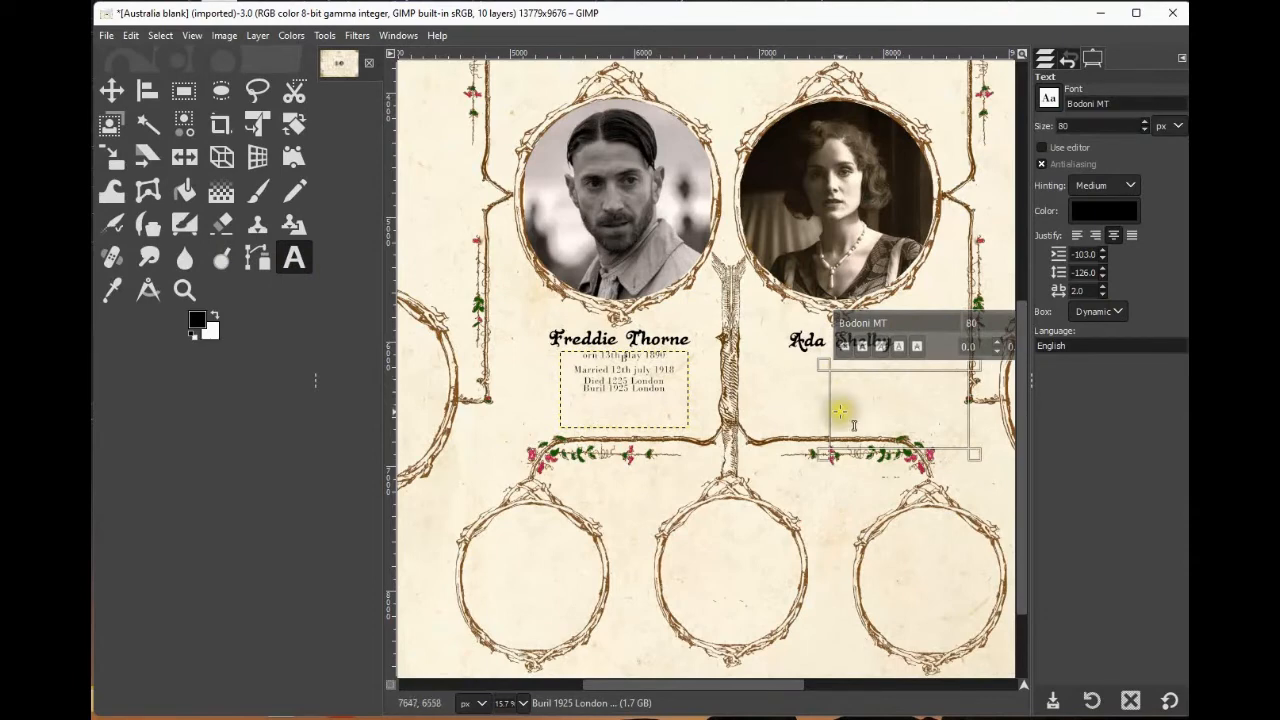
pyautogui.click(907, 376)
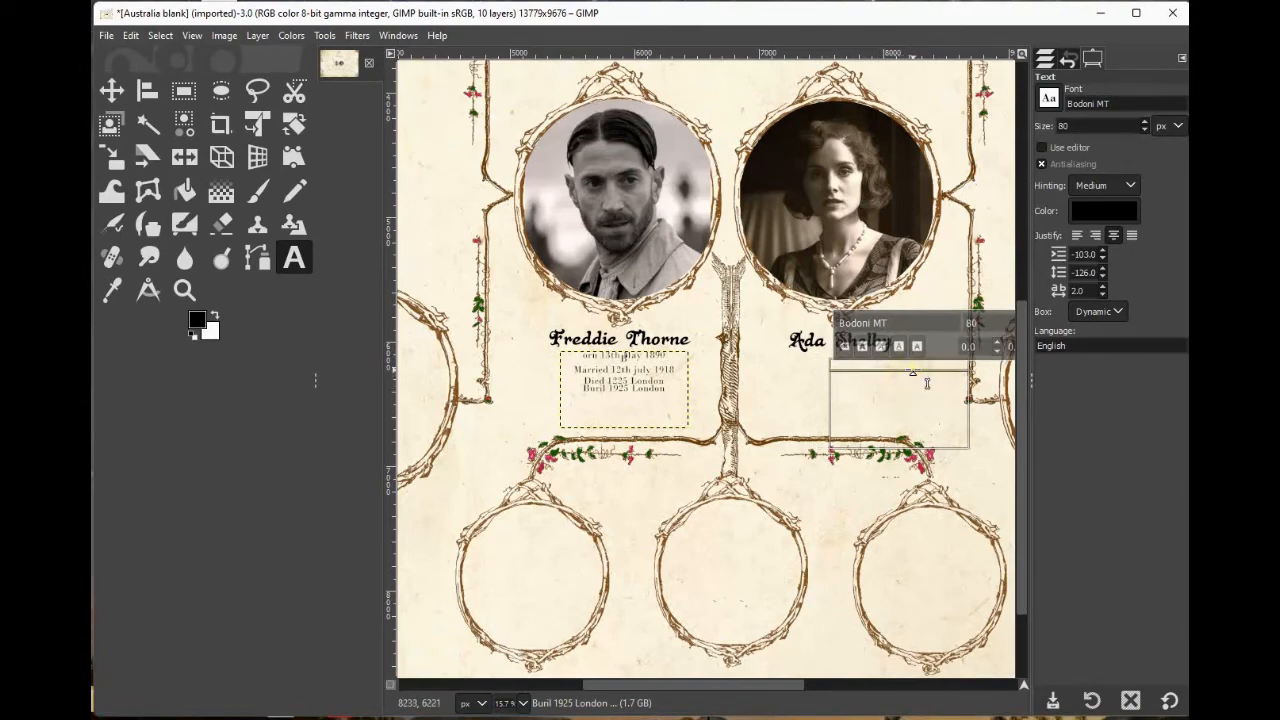
pyautogui.write('Burial')
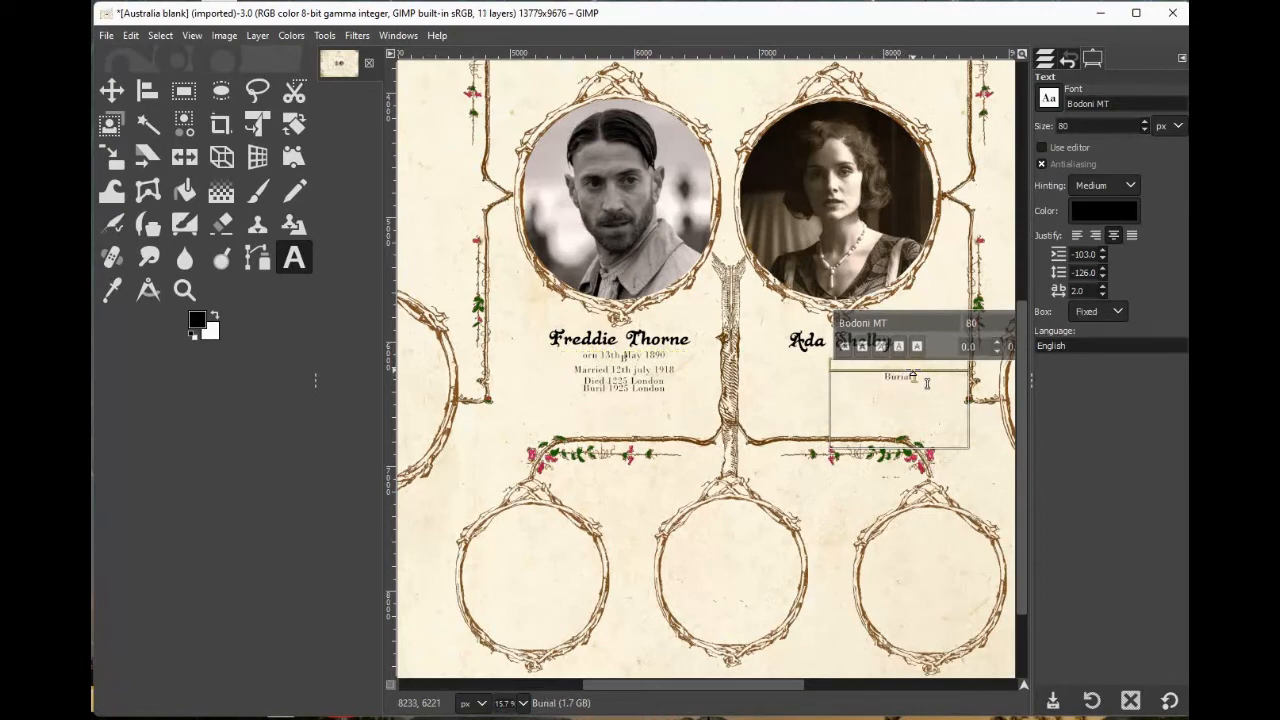
pyautogui.write(' London Cemiter')
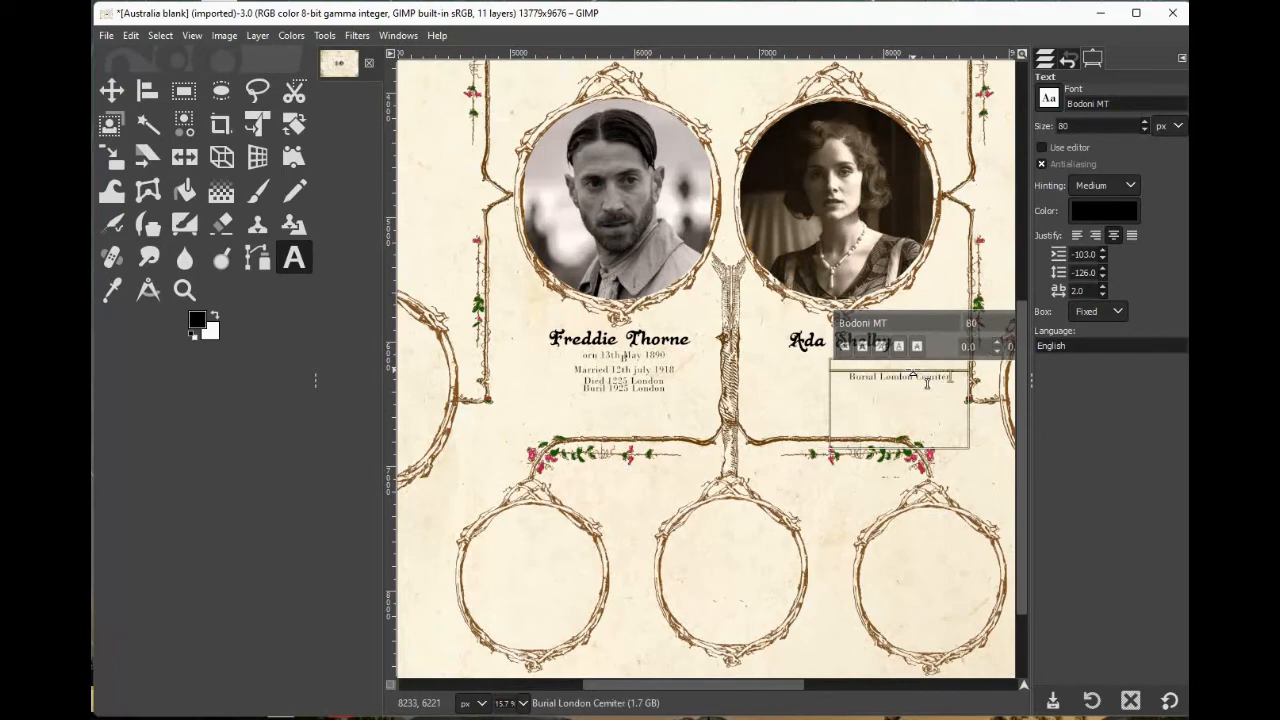
pyautogui.write('y')
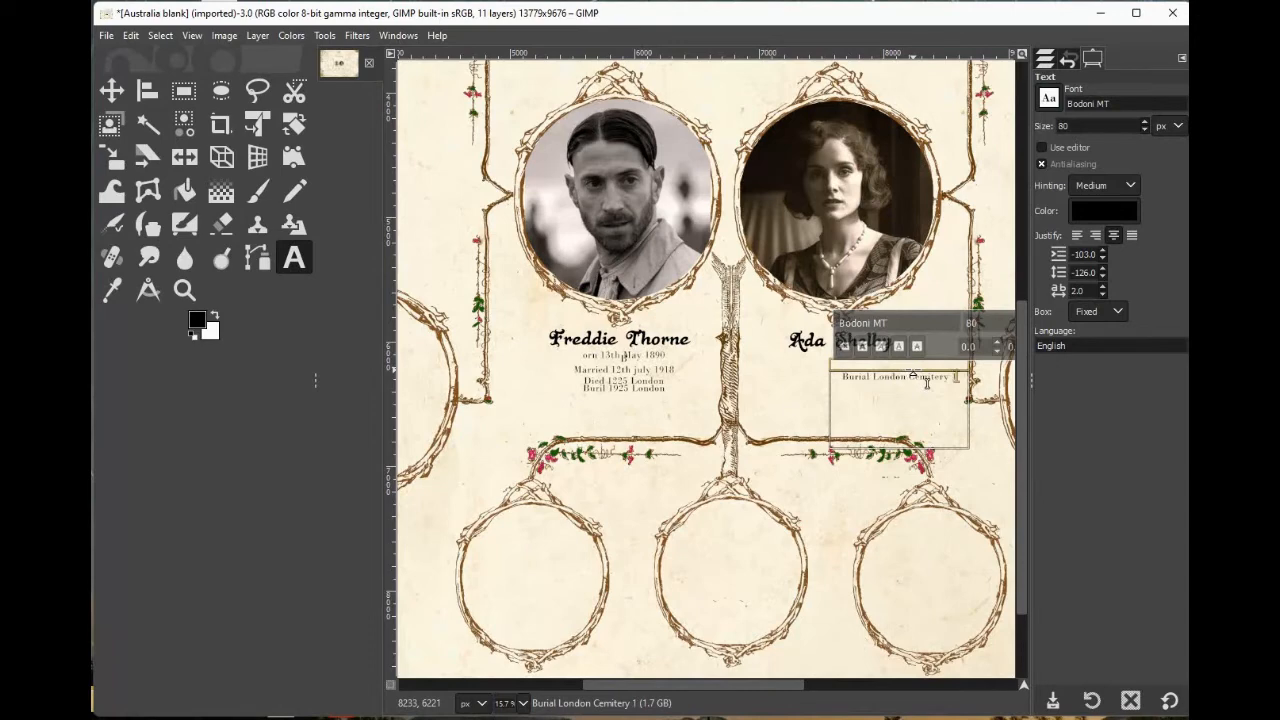
pyautogui.write(' 1930')
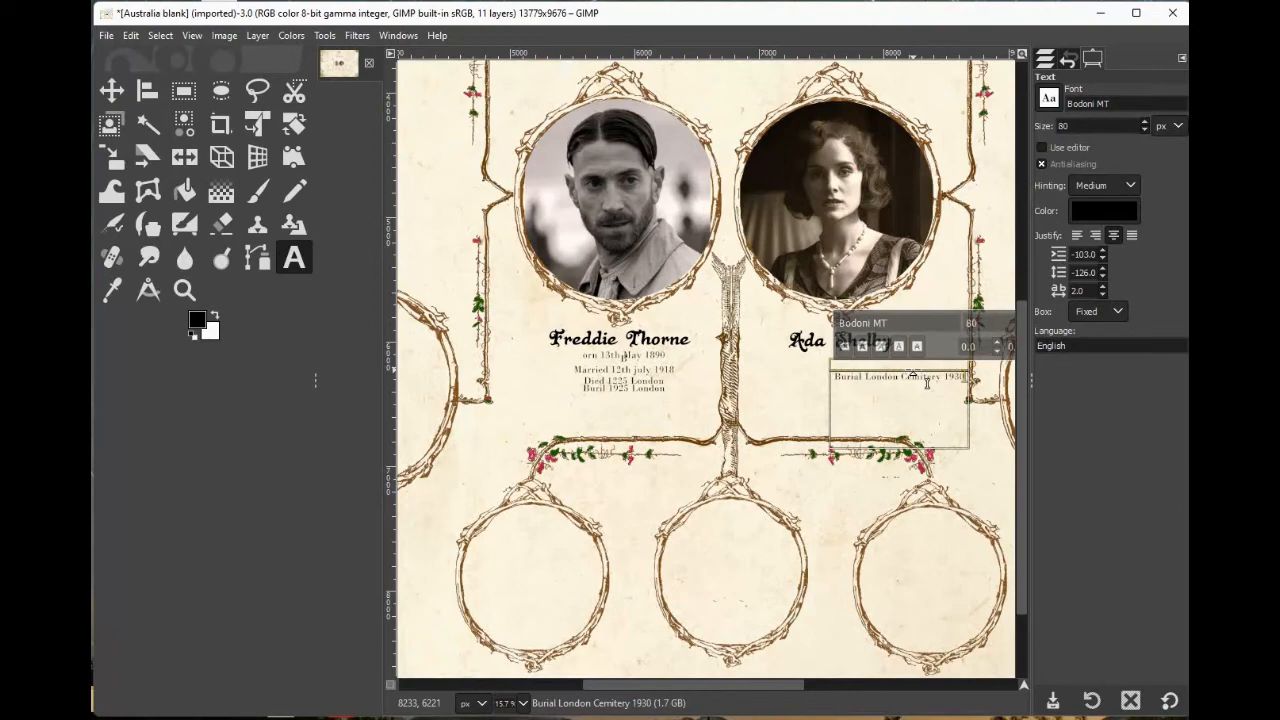
pyautogui.press('Return')
pyautogui.press('Return')
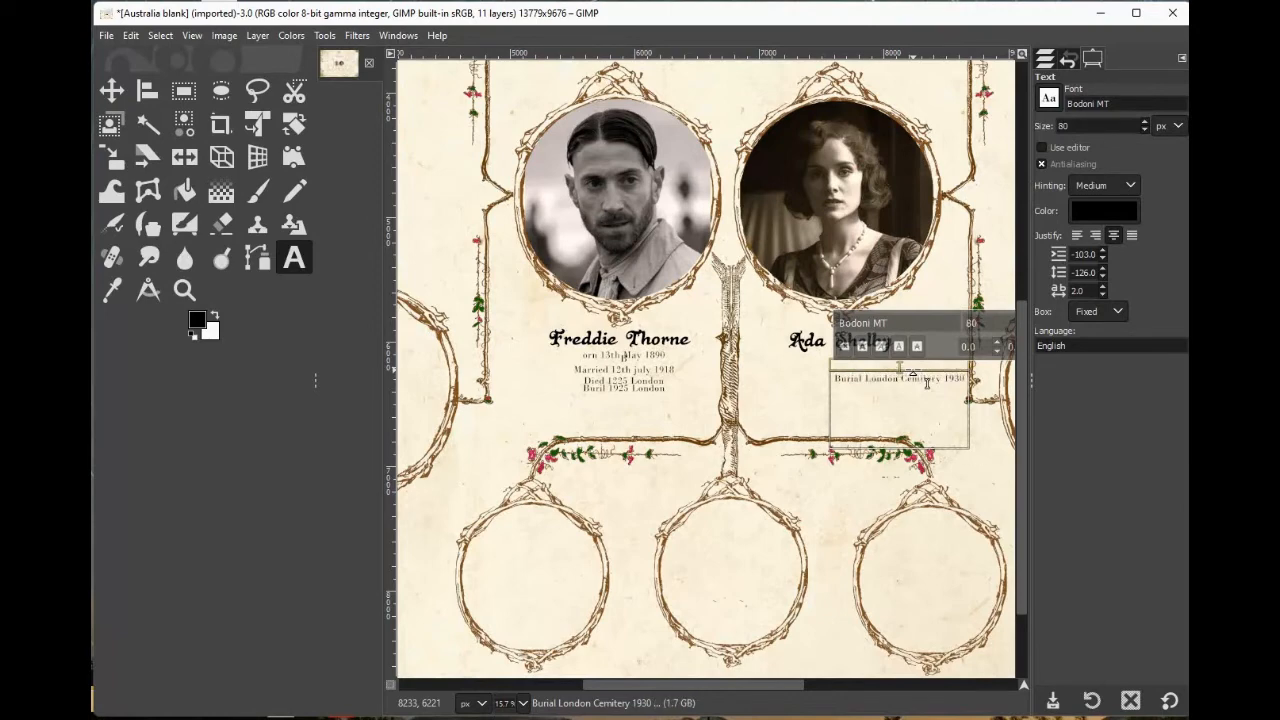
# Add the line 'Died of pneumonia april 1930' above Ada Shelby's burial line and start a new top line.
pyautogui.write('Died')
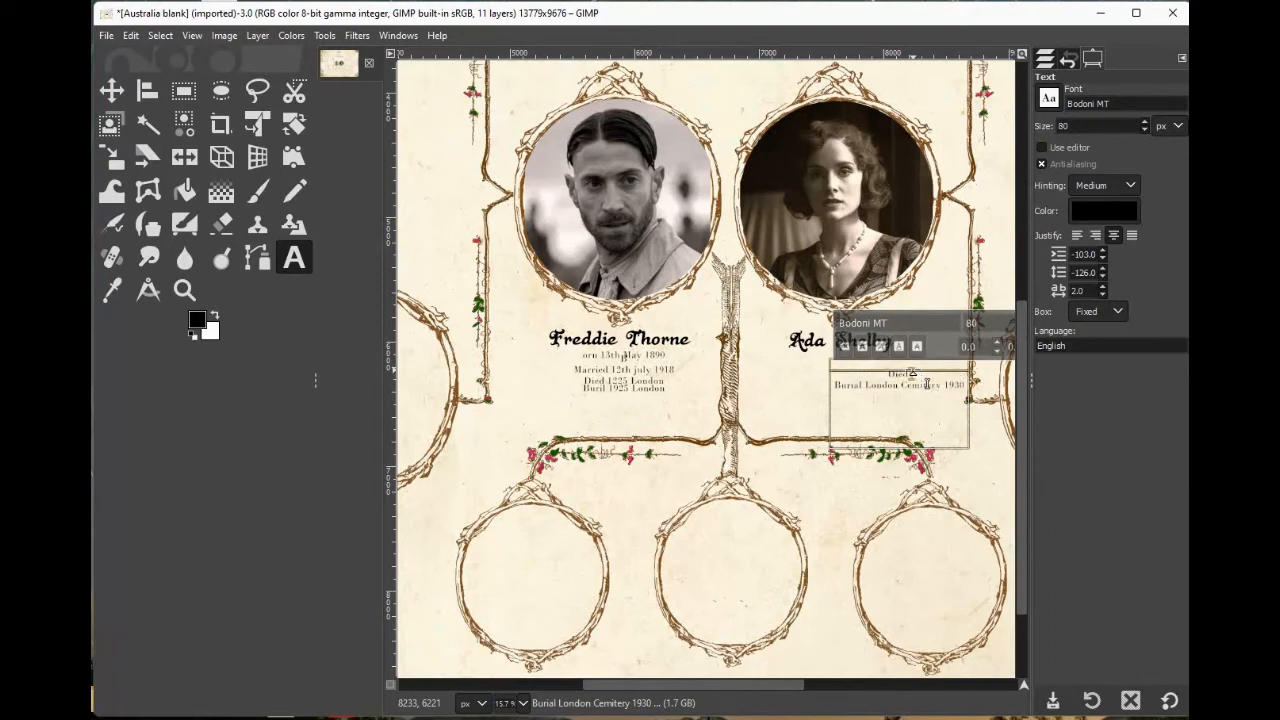
pyautogui.write(' 19 p')
pyautogui.write('oison')
pyautogui.write('nia')
pyautogui.write(' april')
pyautogui.write(' 1930')
pyautogui.press('Home')
pyautogui.press('Return')
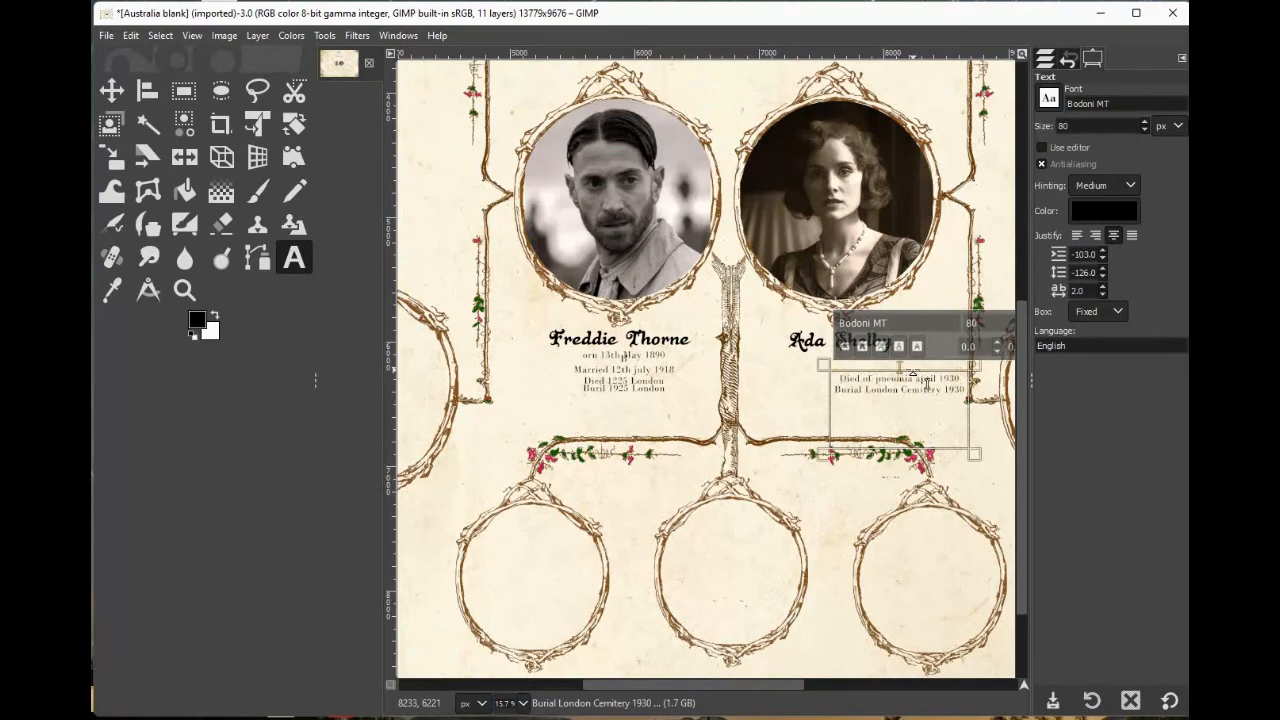
# Add a 'Married' line above Ada Shelby's death line in her details text.
pyautogui.press('Up')
pyautogui.write('Marri')
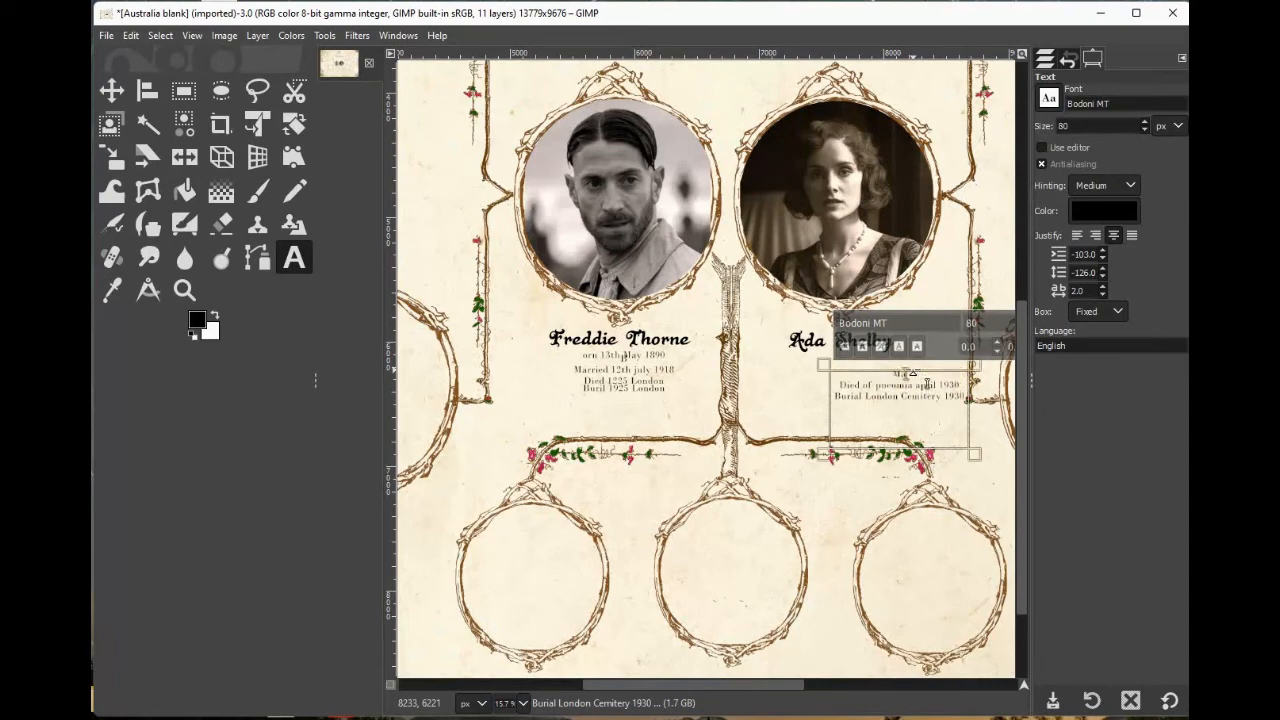
pyautogui.write('ed 12th july 1918')
# Insert a new top line 'Born 12th July 1895' in Ada Shelby's details text.
pyautogui.press('Home')
pyautogui.press('Return')
pyautogui.write('Born')
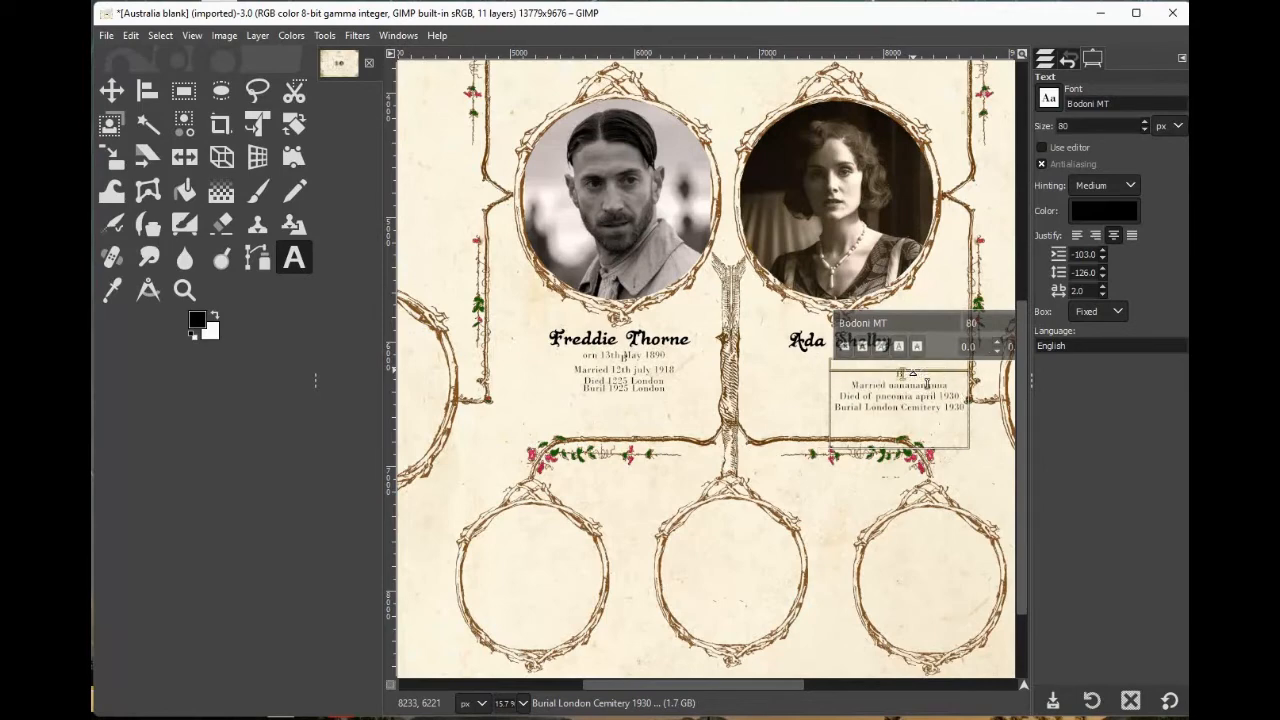
pyautogui.write(' 12th july 1')
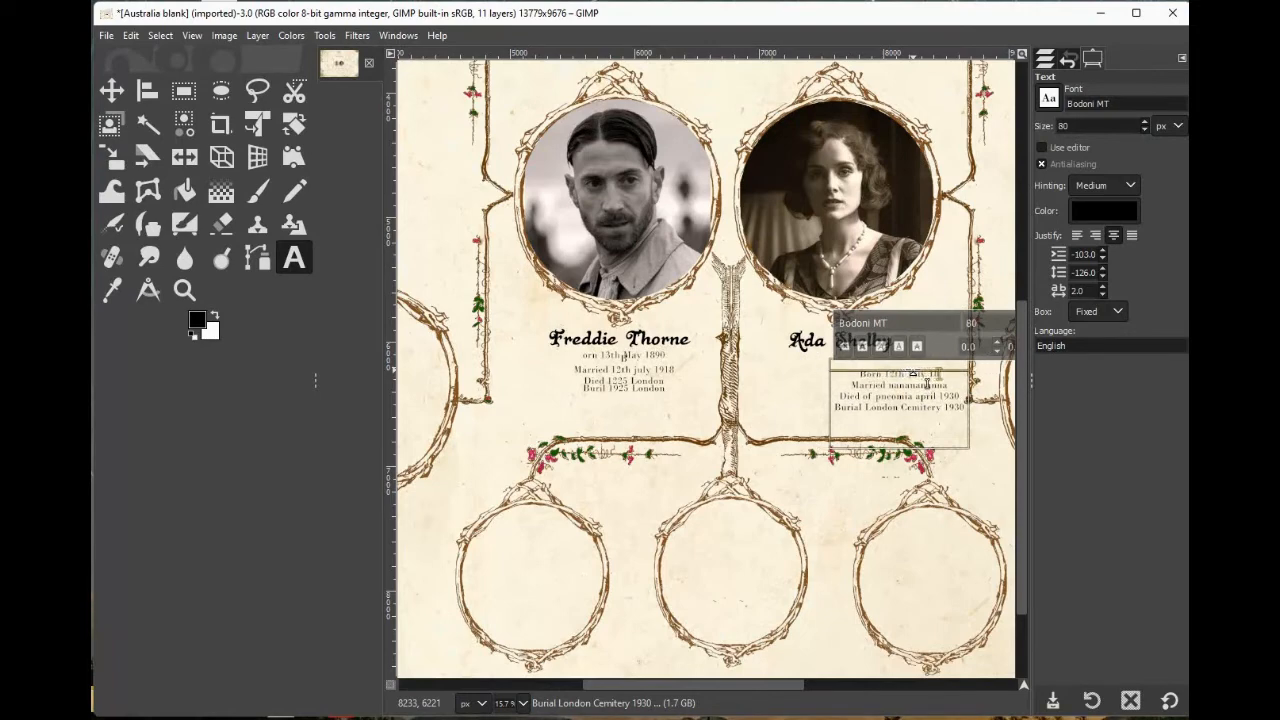
pyautogui.write('89')
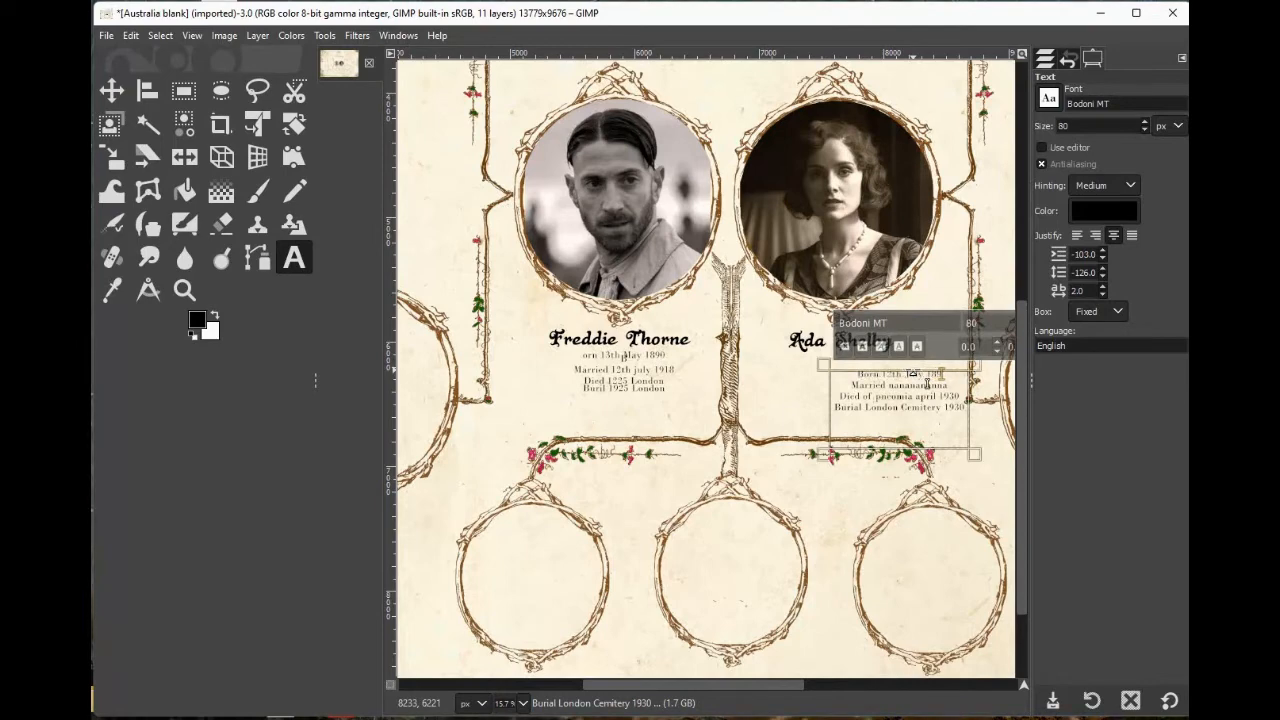
# Move Ada Shelby's details text layer up to sit centred just beneath her name.
pyautogui.click(112, 91)
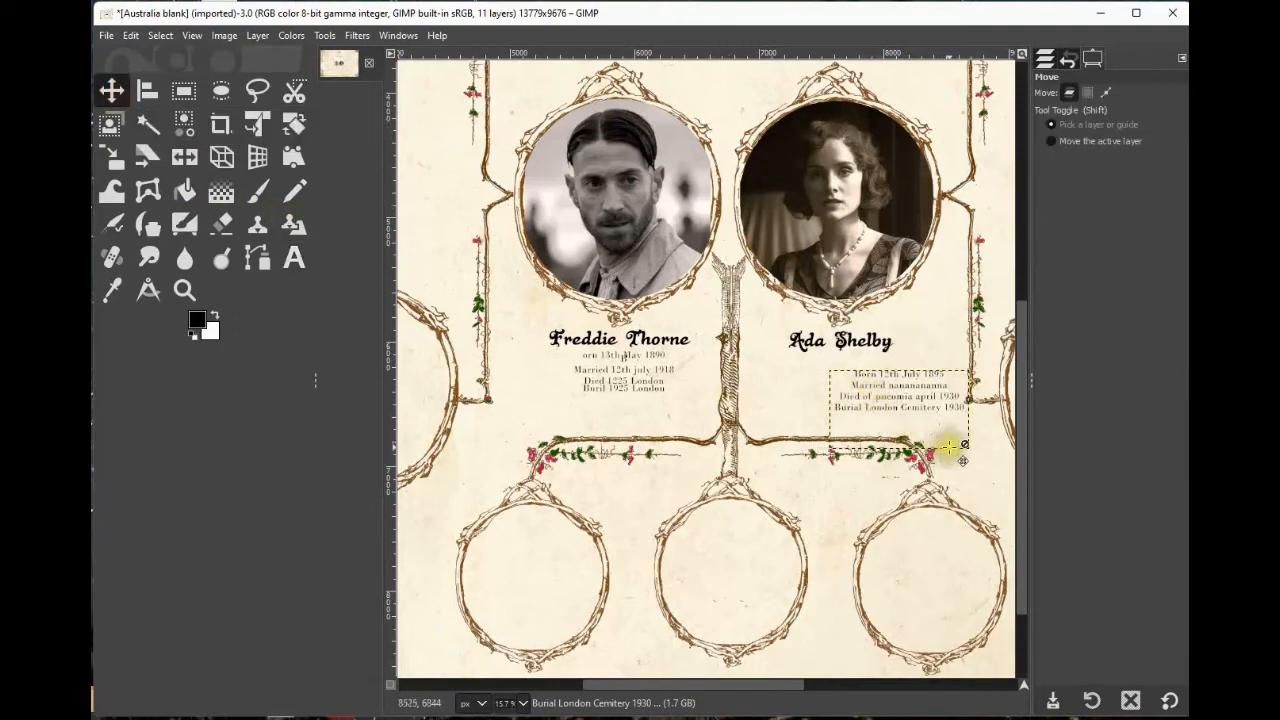
pyautogui.click(936, 411)
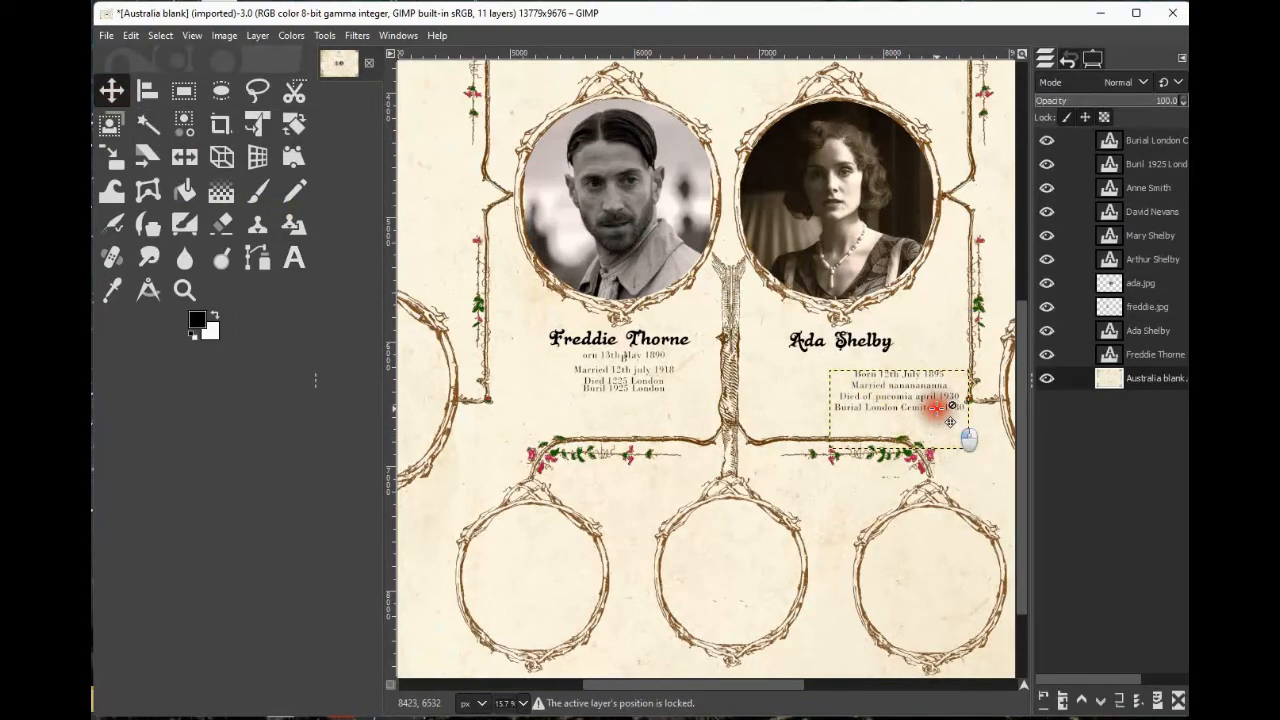
pyautogui.click(1163, 164)
pyautogui.click(1163, 140)
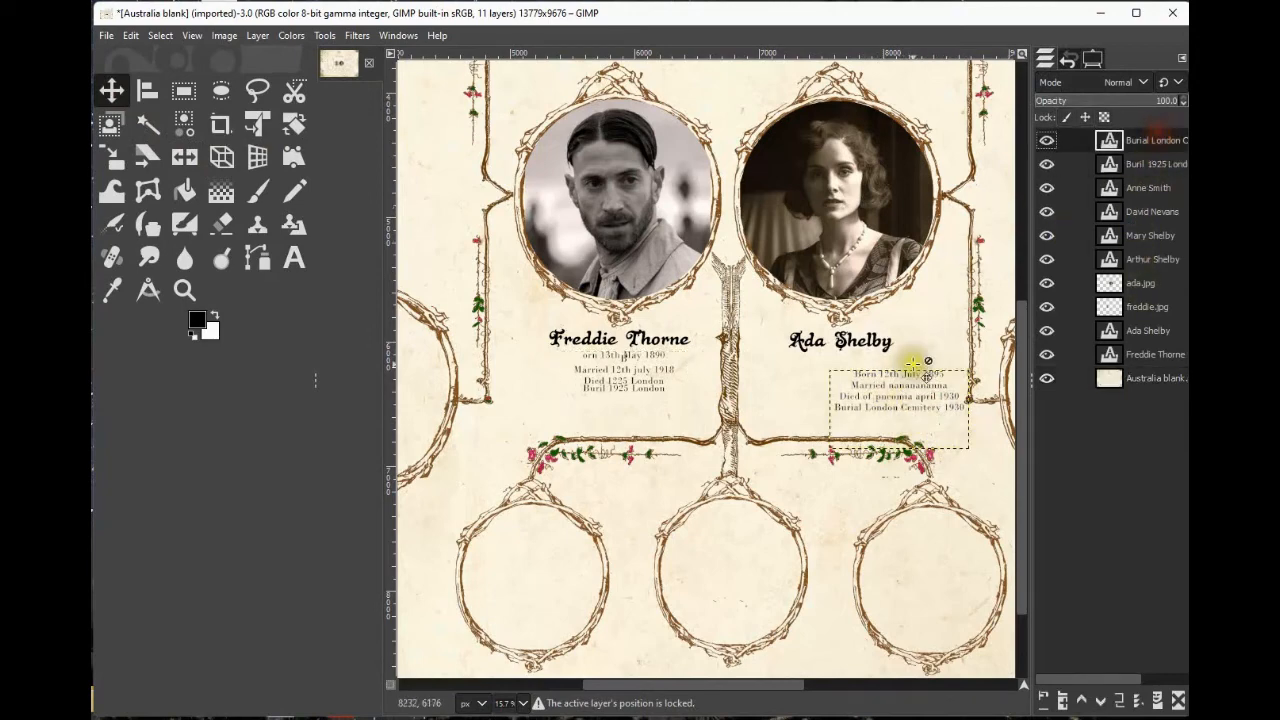
pyautogui.click(932, 367)
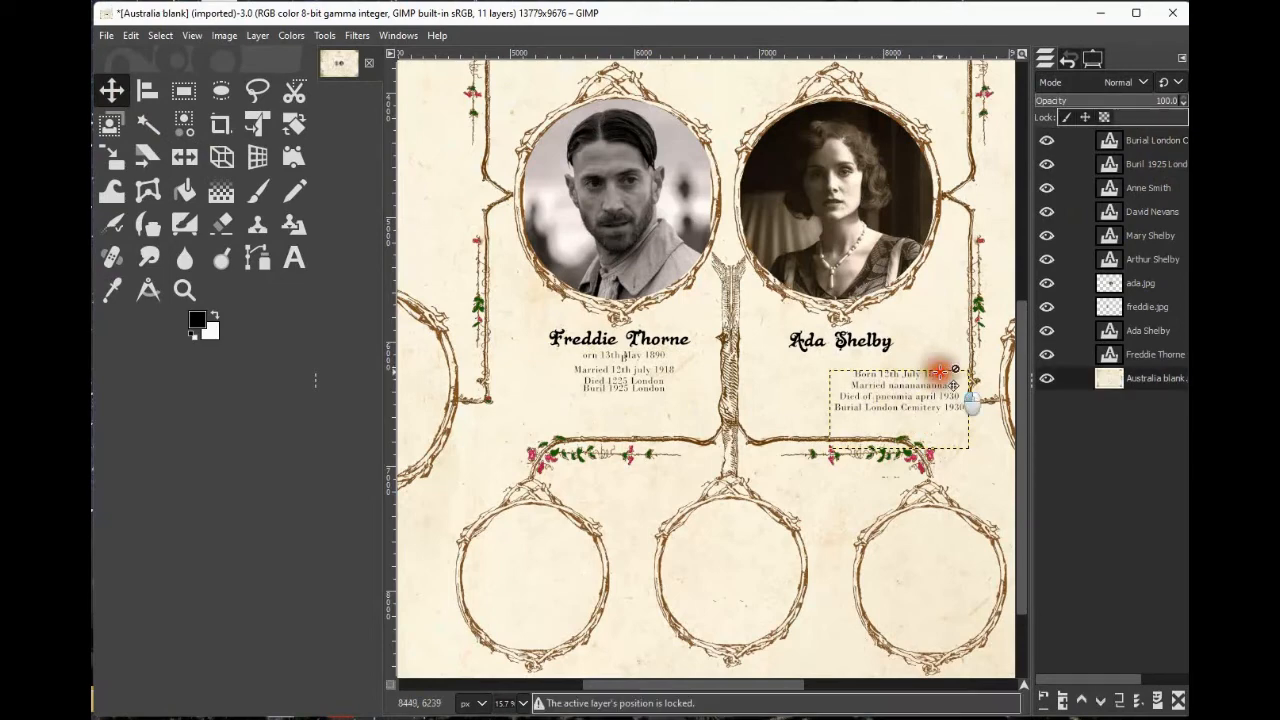
pyautogui.moveTo(938, 372); pyautogui.dragTo(890, 358)
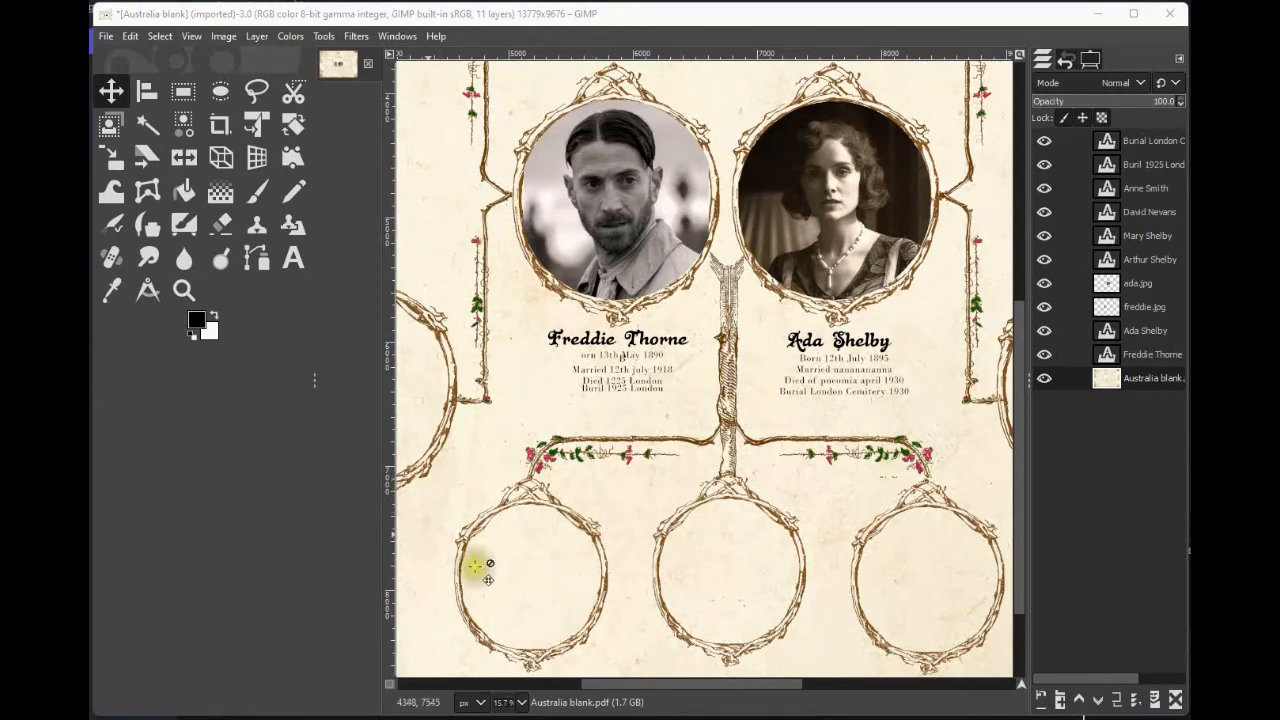
# Export the whole family tree as a JPEG named 'Shelby tree.jpg' at quality 90.
pyautogui.click(184, 290)
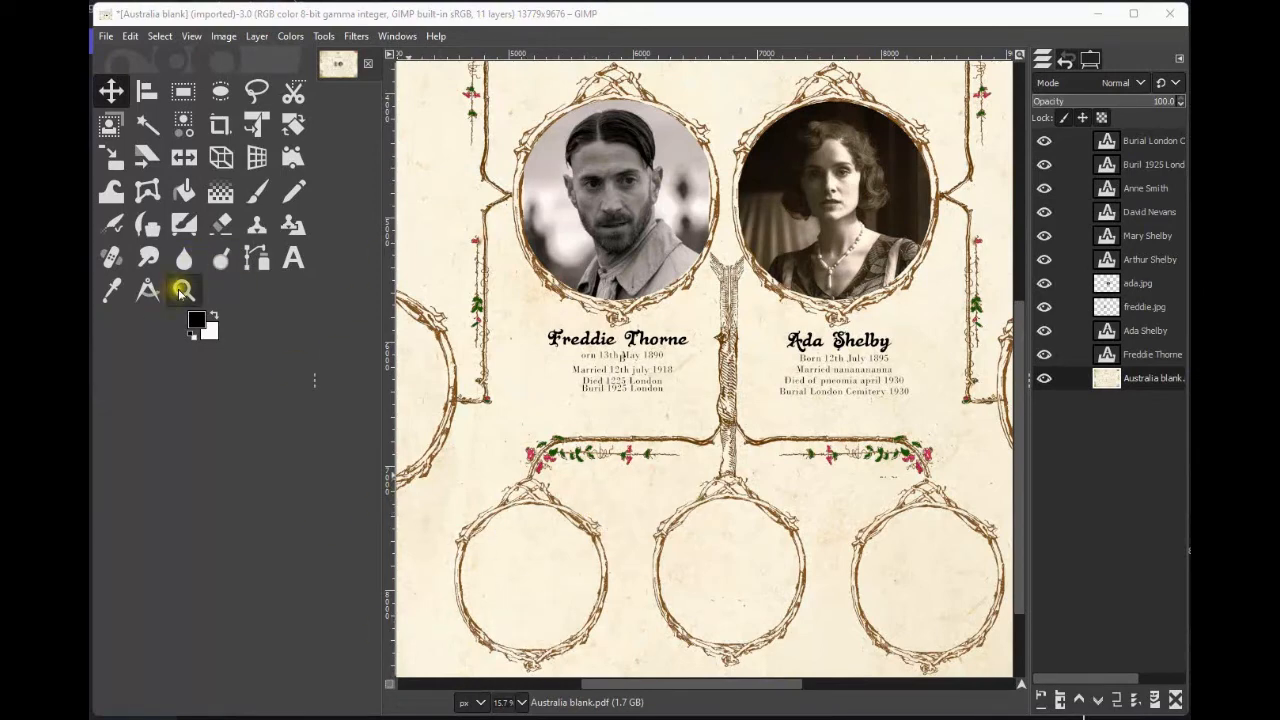
pyautogui.keyDown('ctrl'); pyautogui.click(690, 338); pyautogui.keyUp('ctrl')
pyautogui.keyDown('ctrl'); pyautogui.click(690, 338); pyautogui.keyUp('ctrl')
pyautogui.keyDown('ctrl'); pyautogui.click(690, 338); pyautogui.keyUp('ctrl')
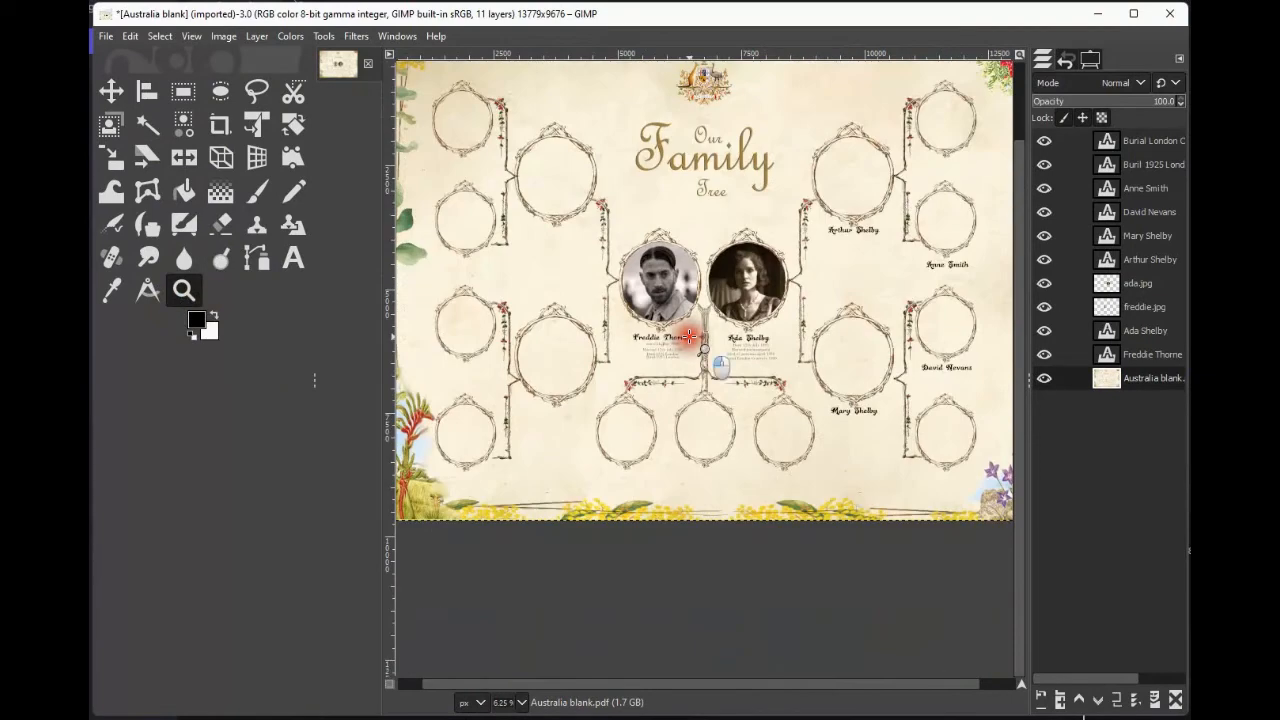
pyautogui.keyDown('ctrl'); pyautogui.click(690, 338); pyautogui.keyUp('ctrl')
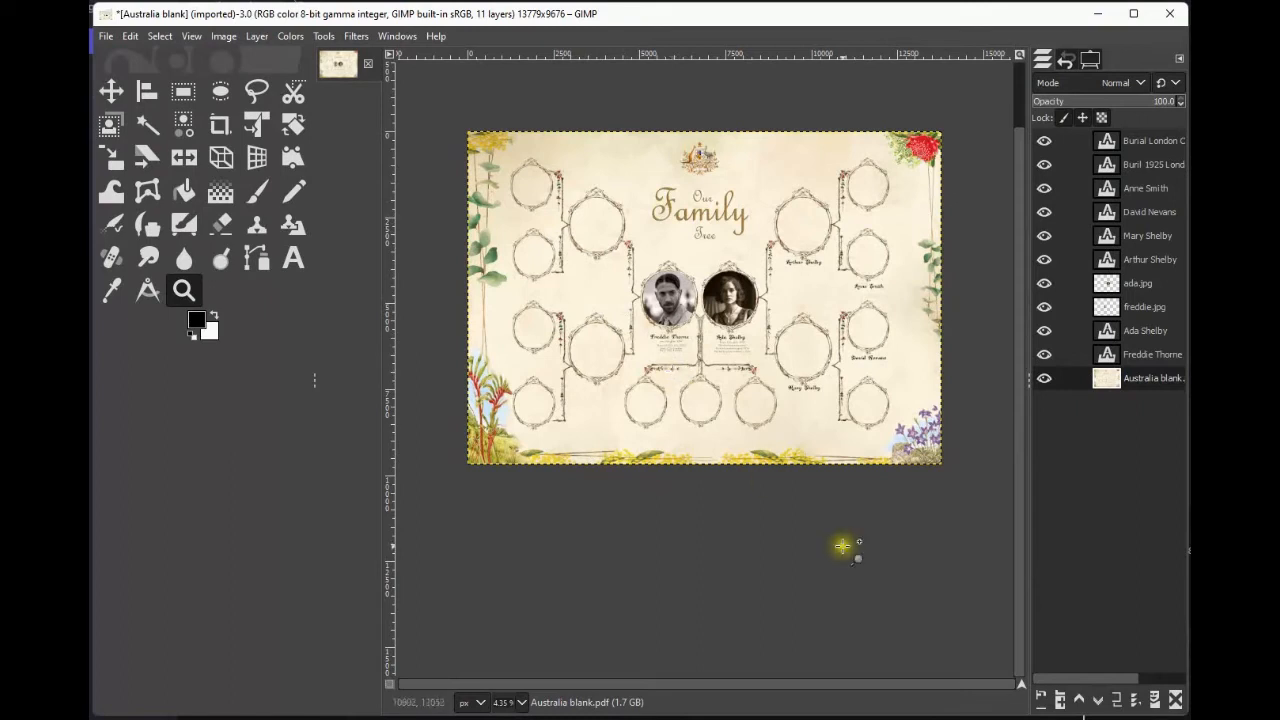
pyautogui.click(106, 37)
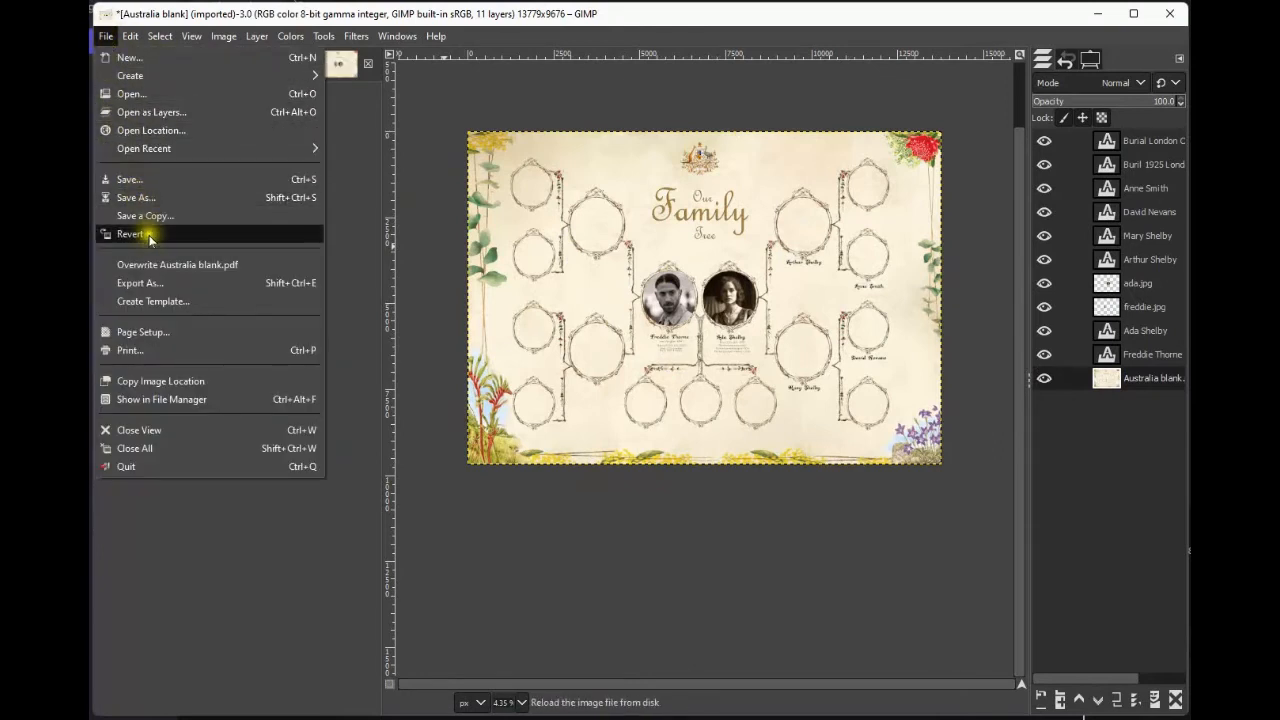
pyautogui.click(170, 288)
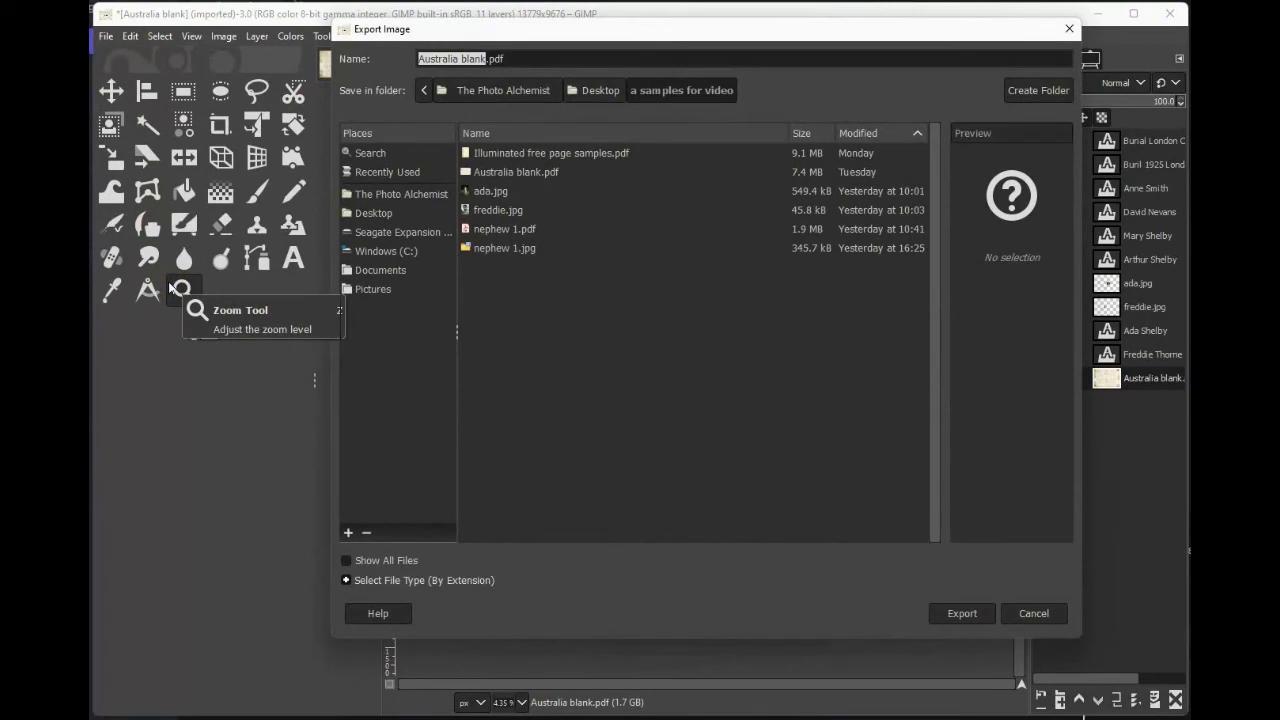
pyautogui.write('Shelby tree')
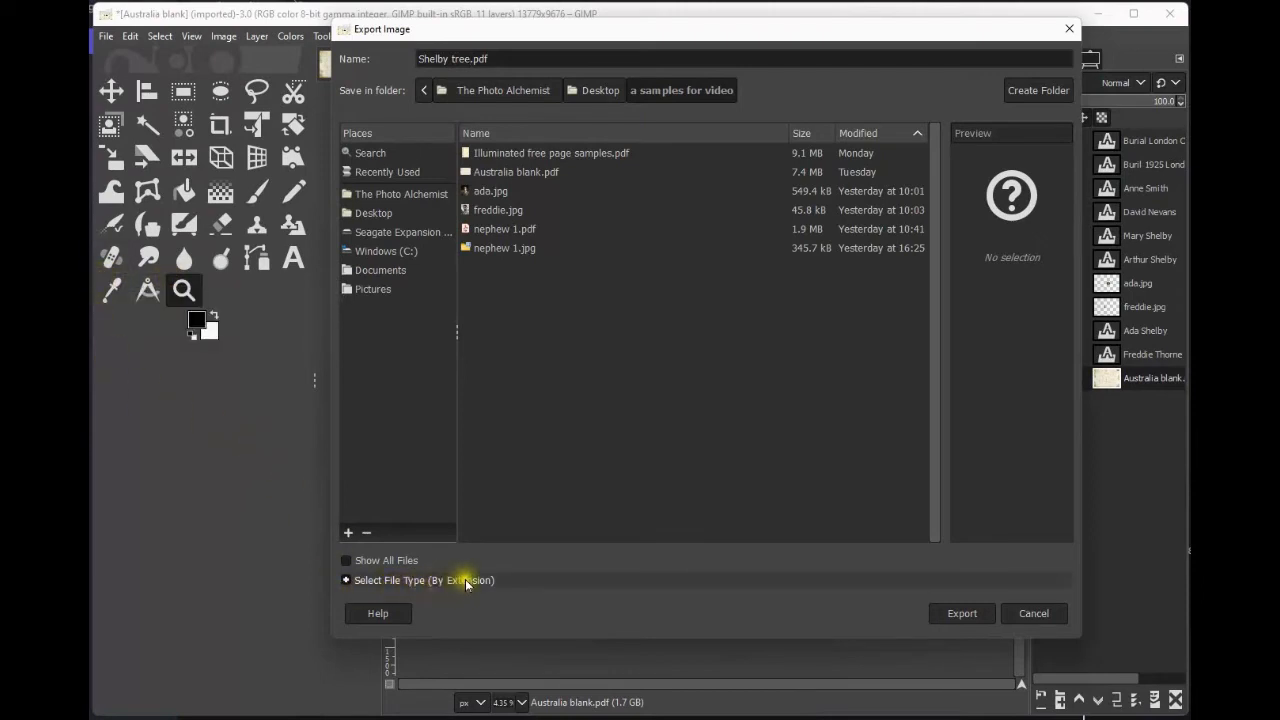
pyautogui.click(346, 580)
pyautogui.scroll(-3, 530, 489)
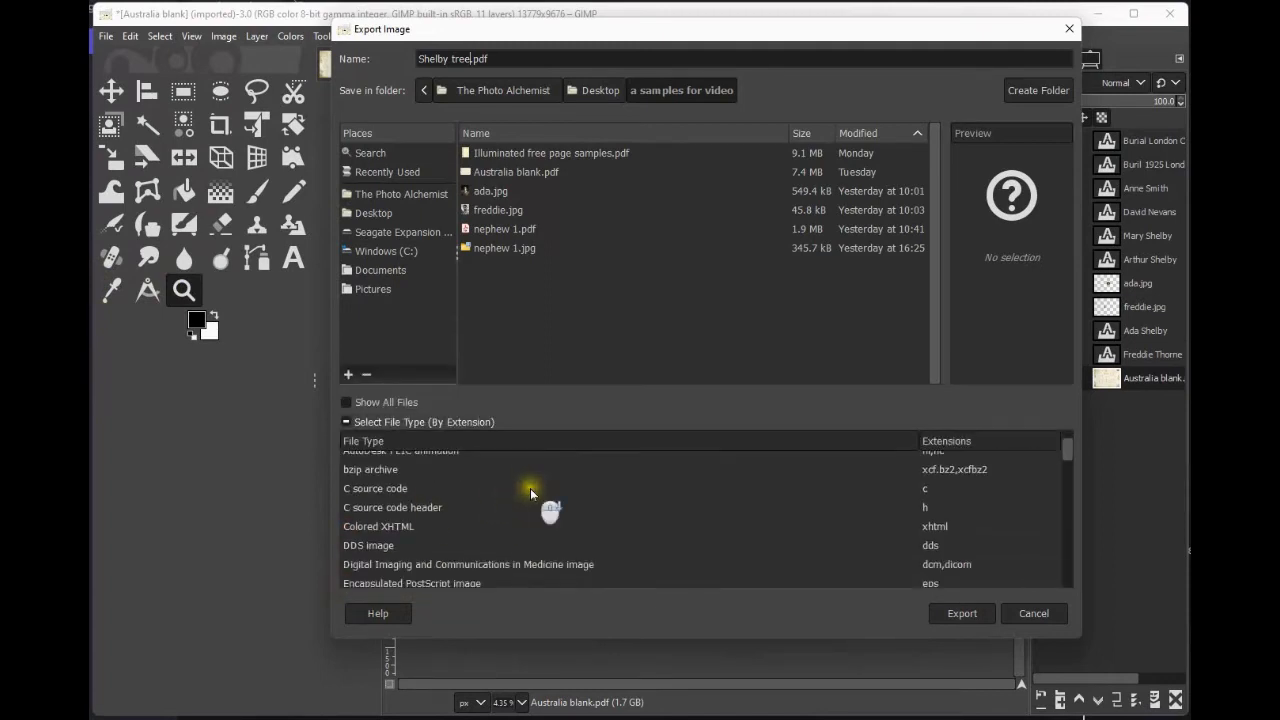
pyautogui.scroll(-2, 530, 488)
pyautogui.scroll(-2, 530, 488)
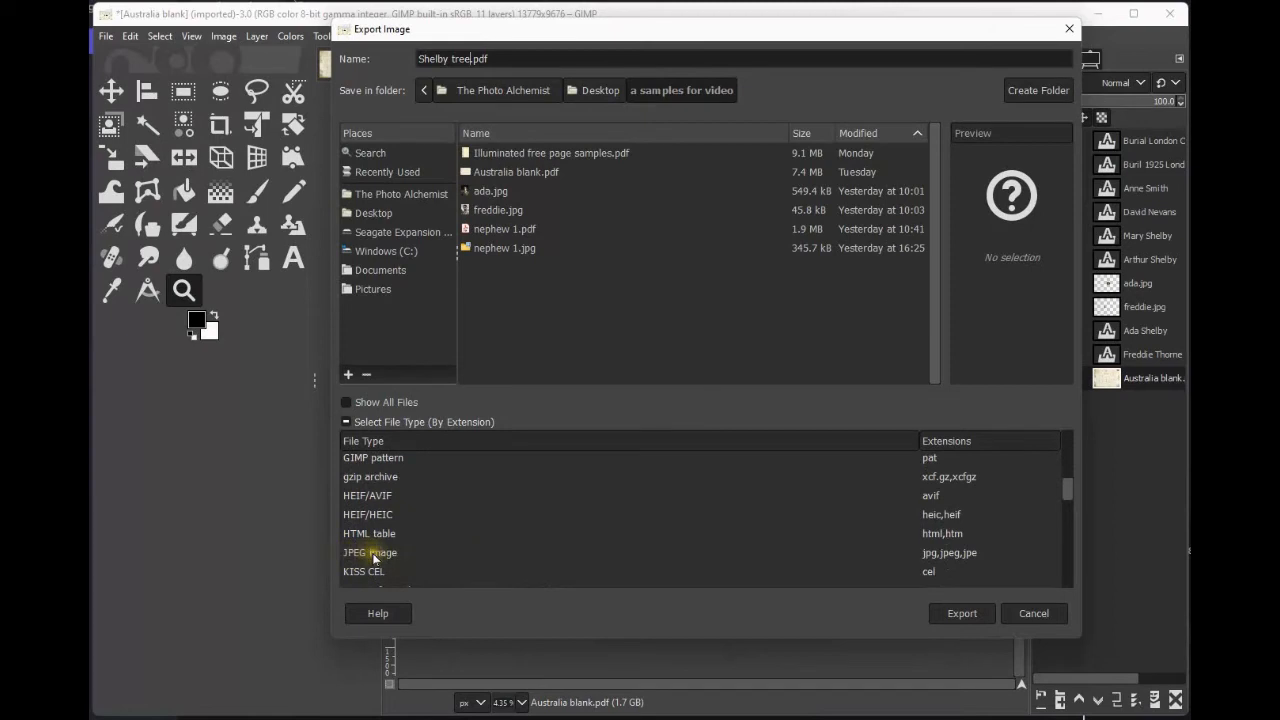
pyautogui.click(378, 555)
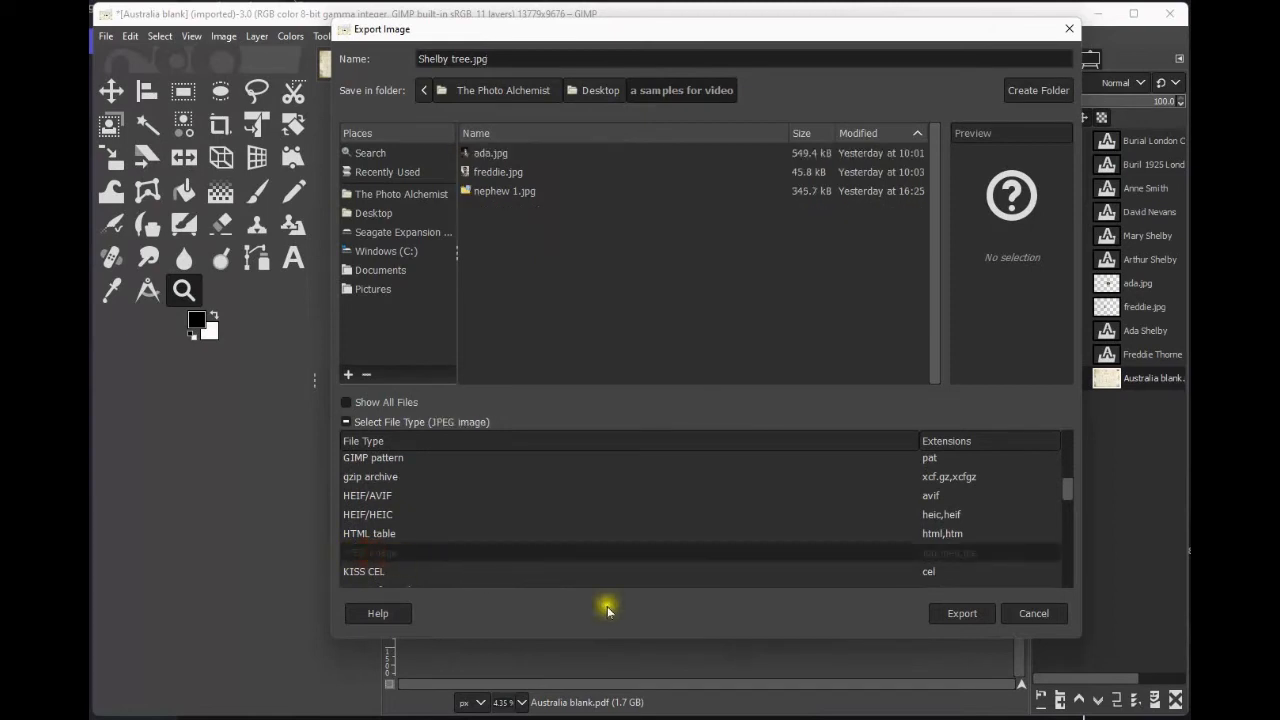
pyautogui.click(963, 614)
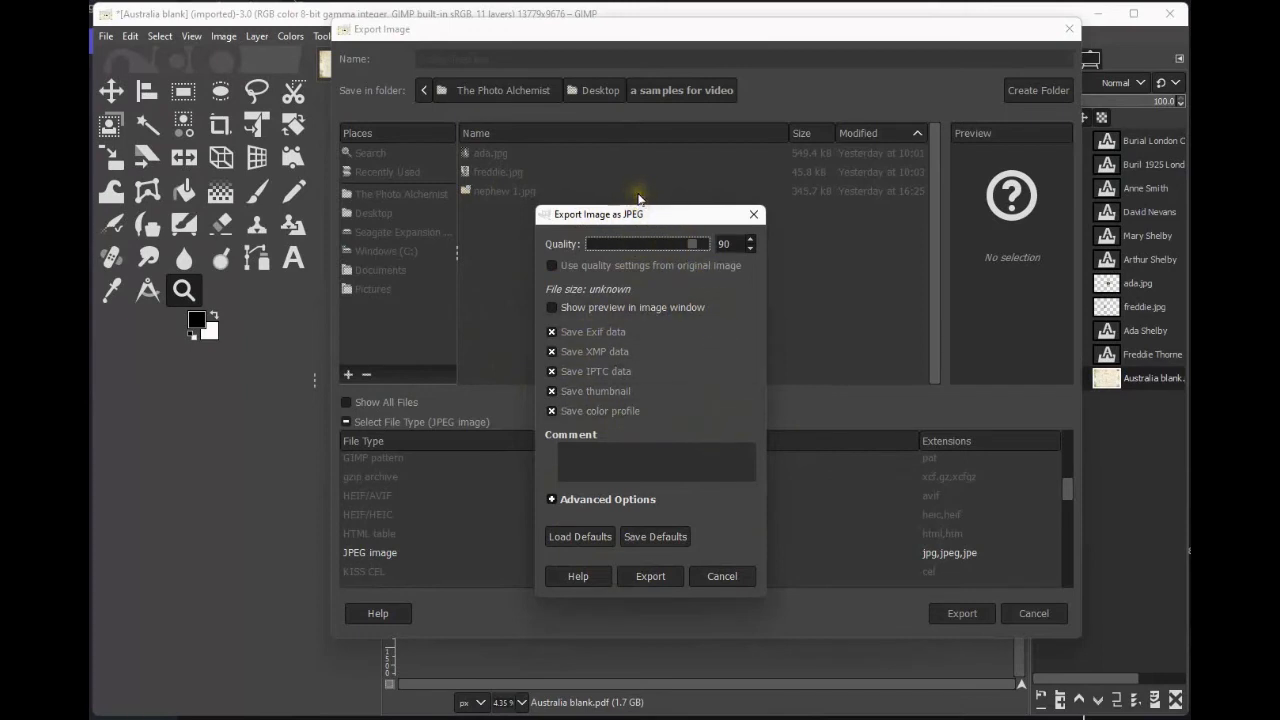
pyautogui.click(651, 576)
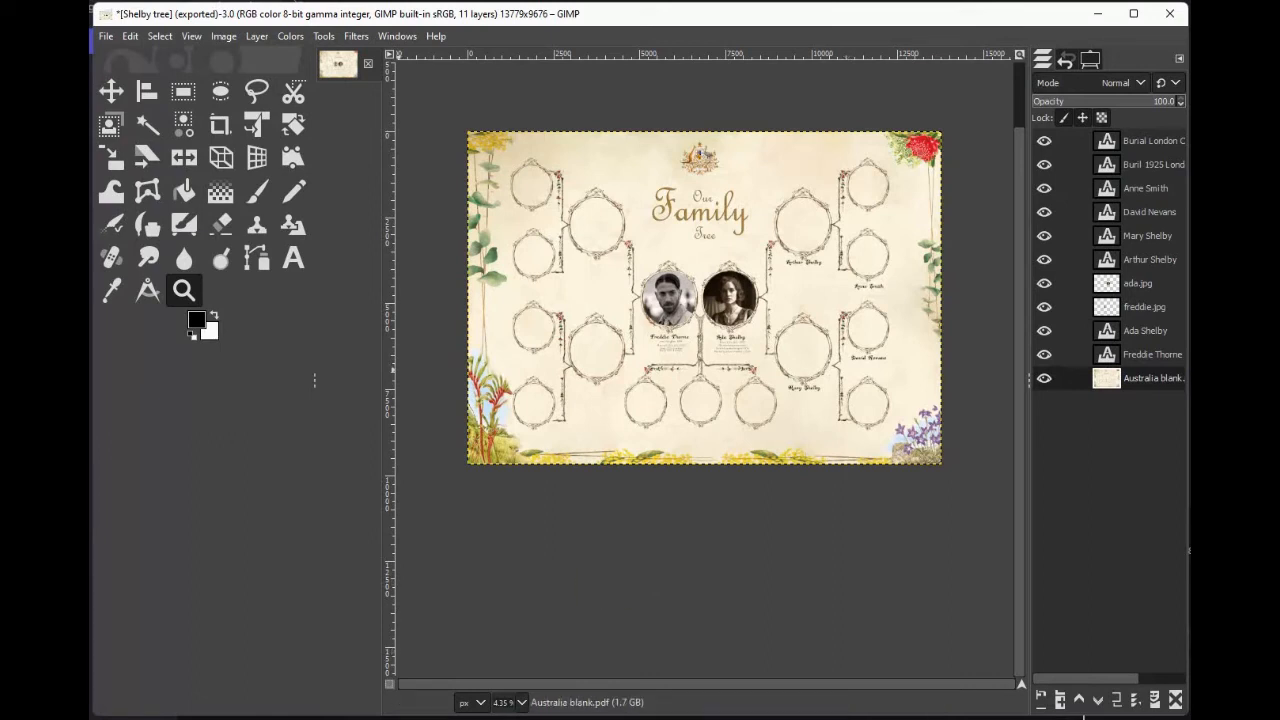
# Save the project as 'Shelby tree.xcf' in the 'a samples for video' folder on the Desktop.
pyautogui.click(105, 36)
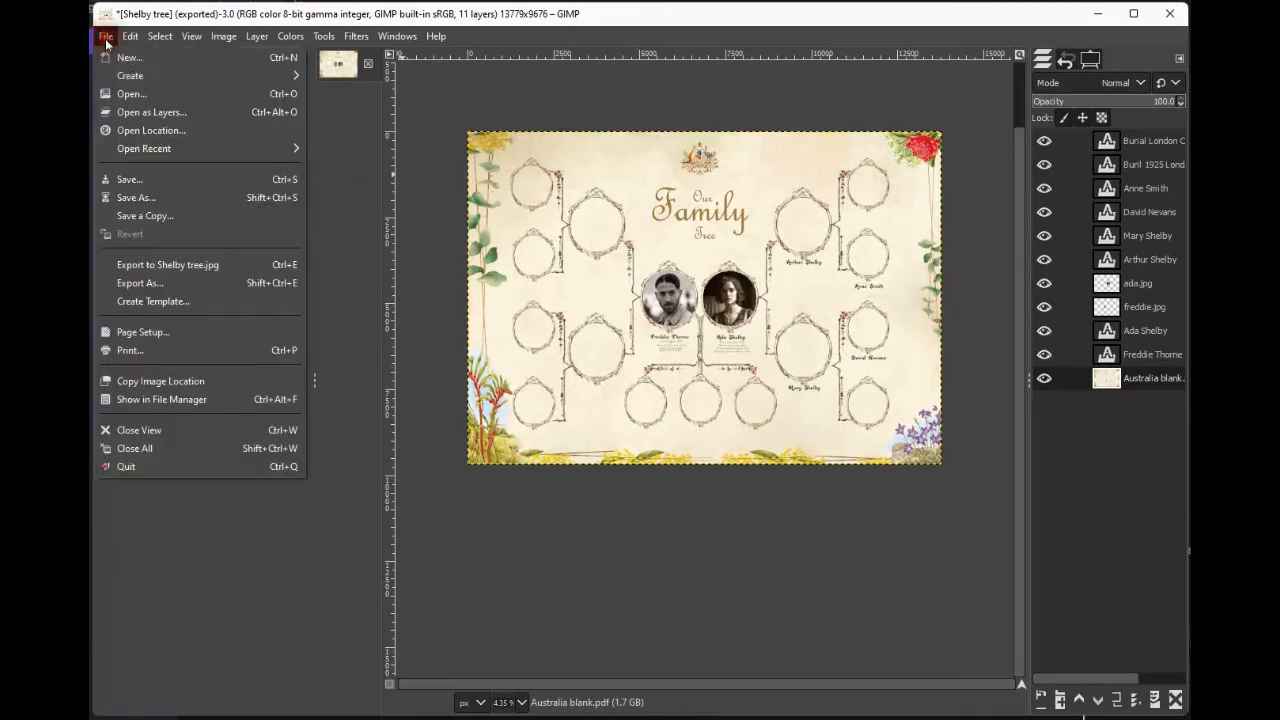
pyautogui.click(183, 181)
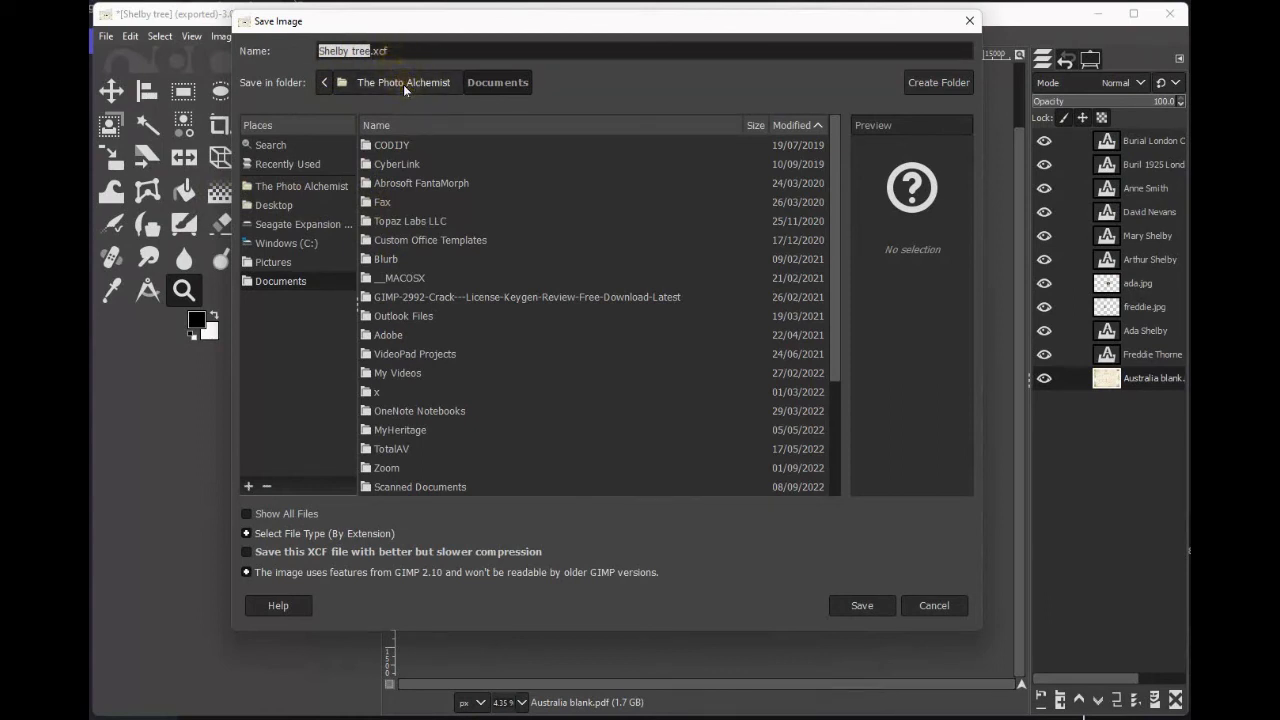
pyautogui.click(275, 205)
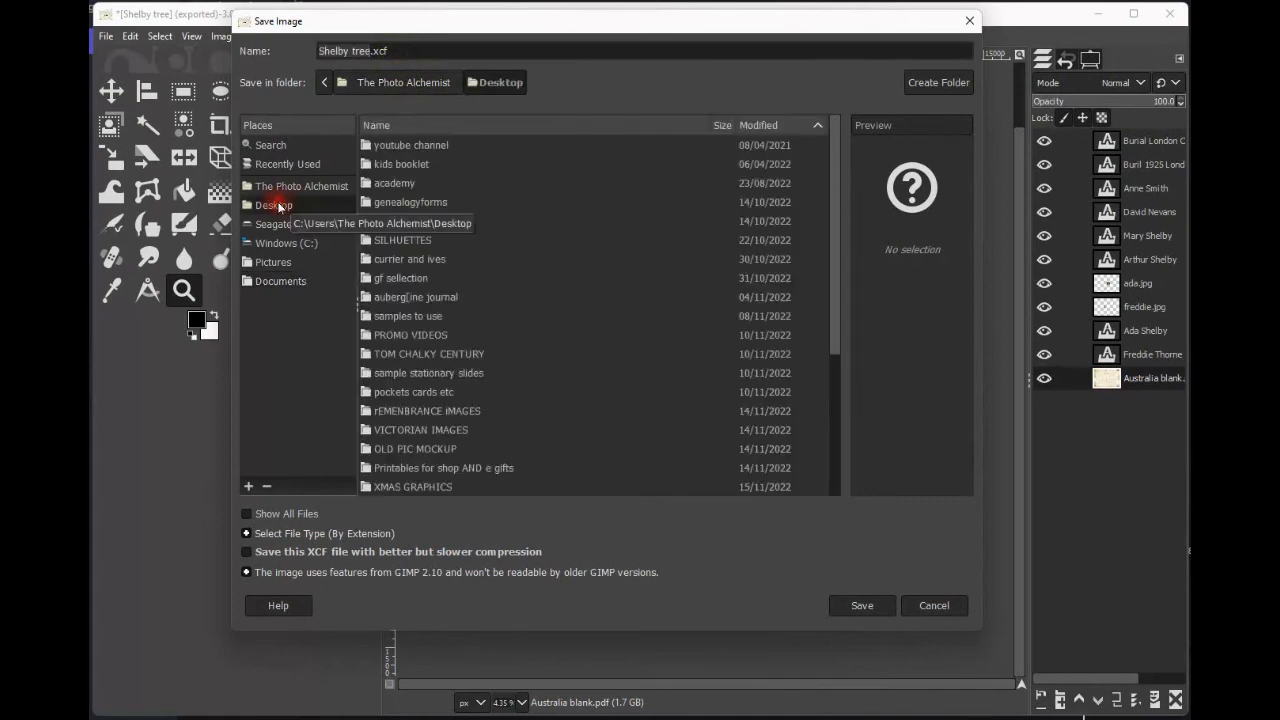
pyautogui.scroll(-5, 444, 486)
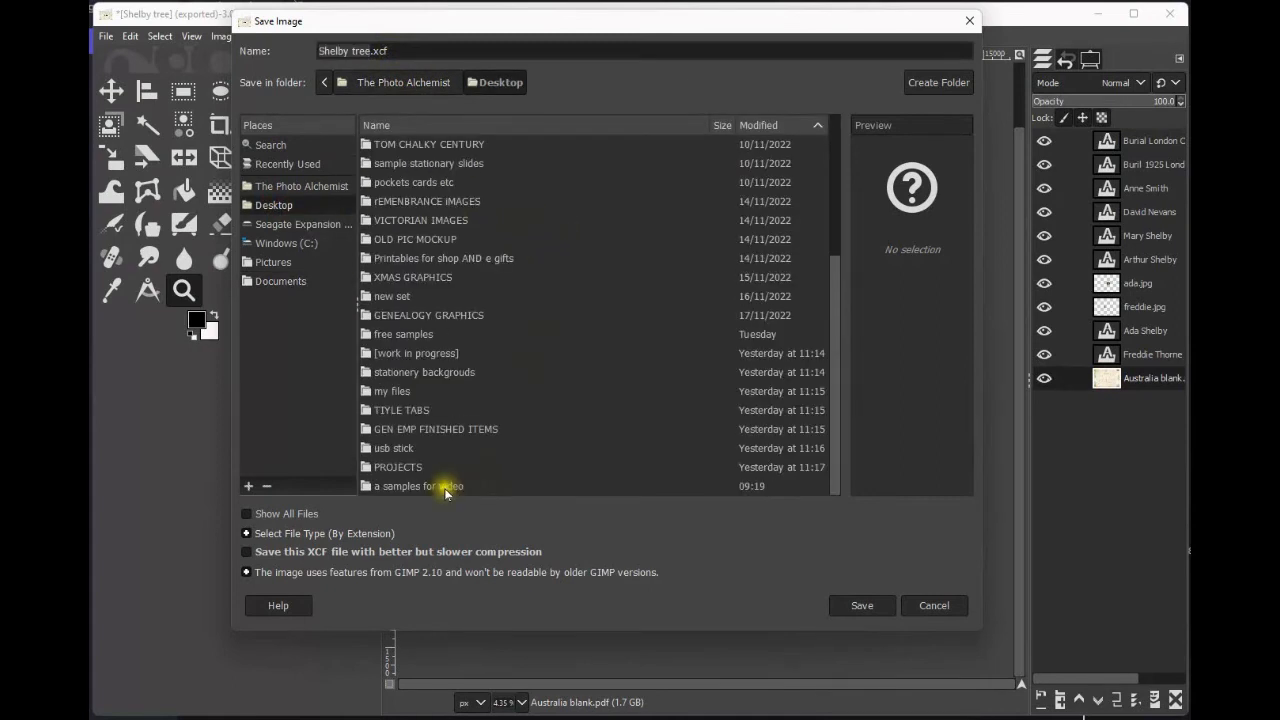
pyautogui.doubleClick(444, 486)
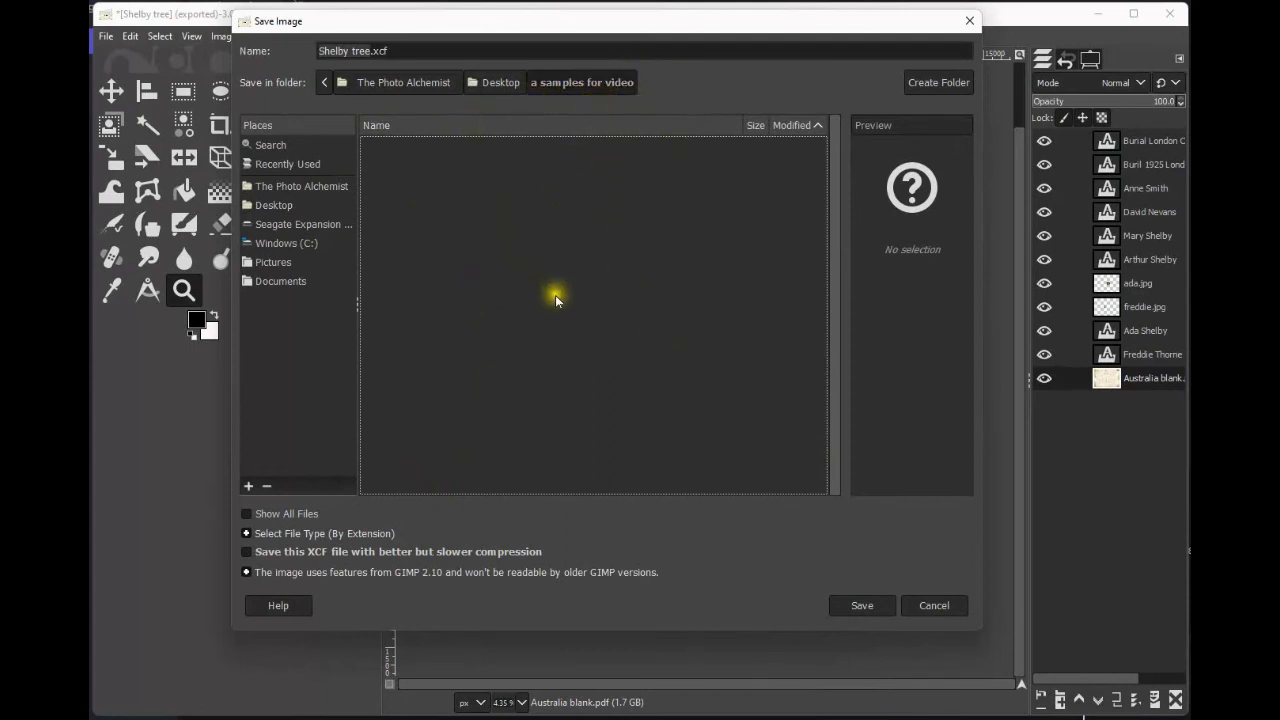
pyautogui.click(864, 608)
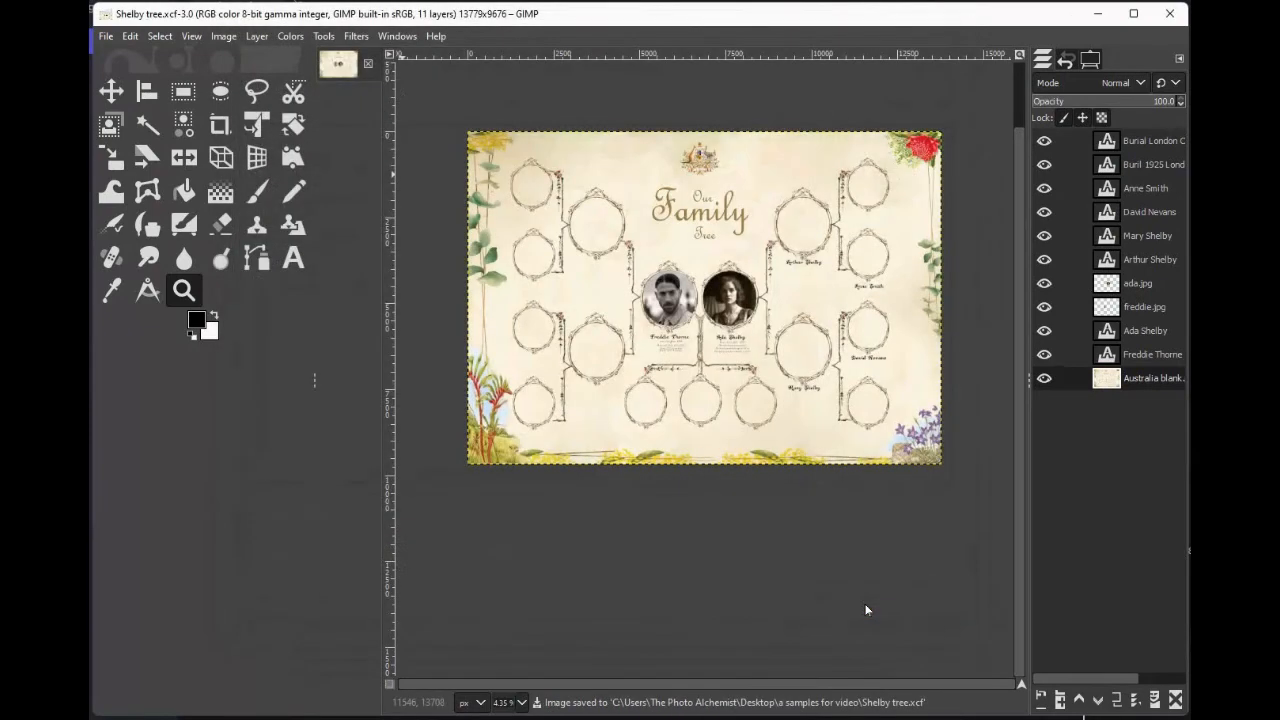
# Close the image and reopen 'Shelby tree.xcf' from the samples folder.
pyautogui.click(366, 67)
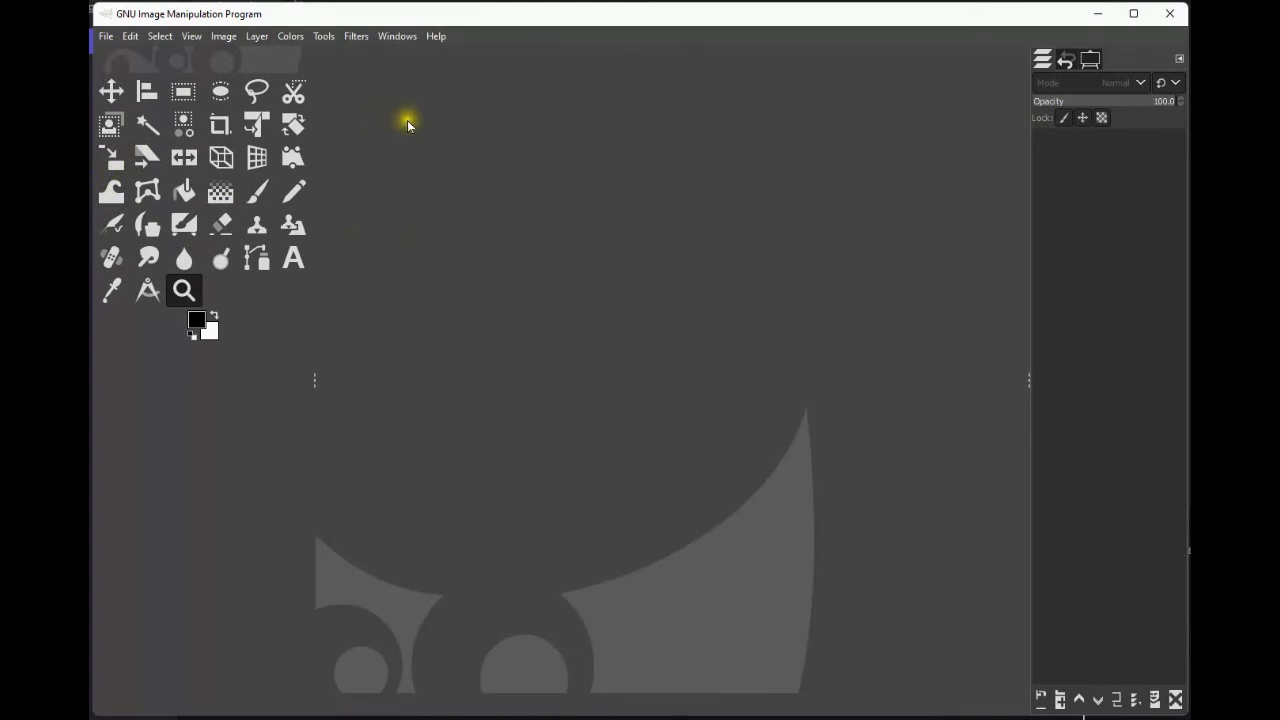
pyautogui.click(105, 37)
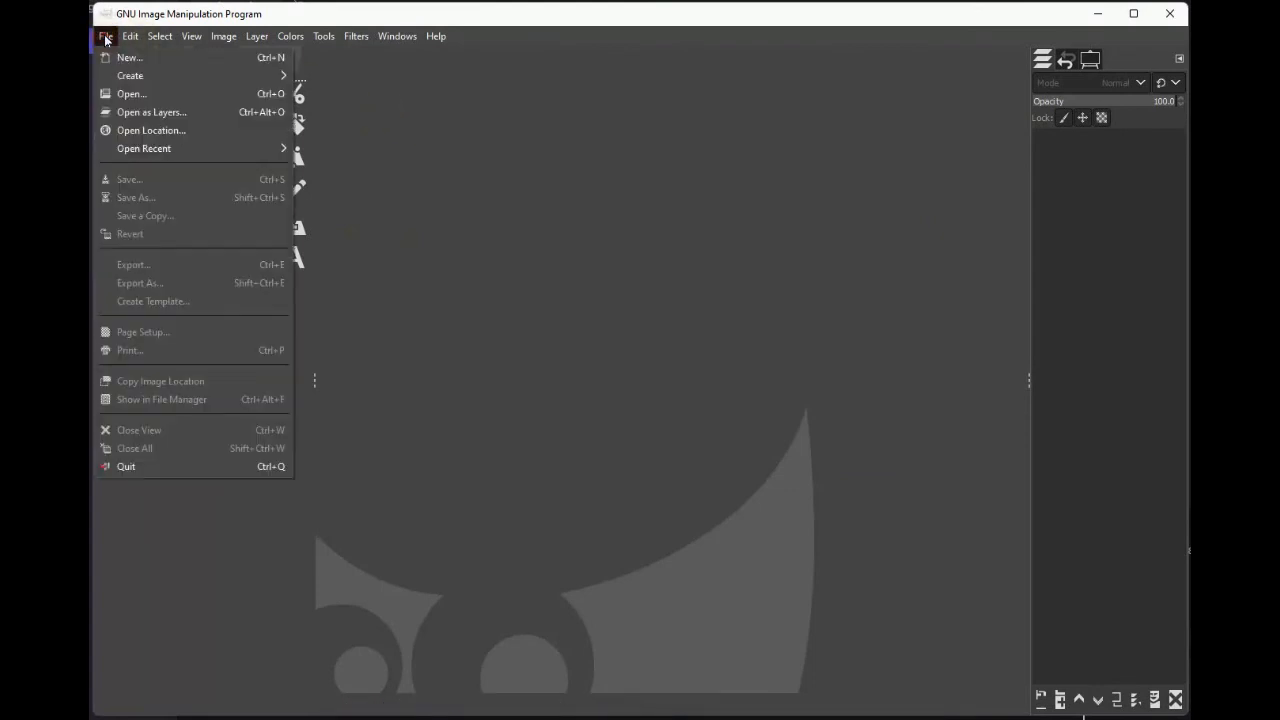
pyautogui.click(134, 95)
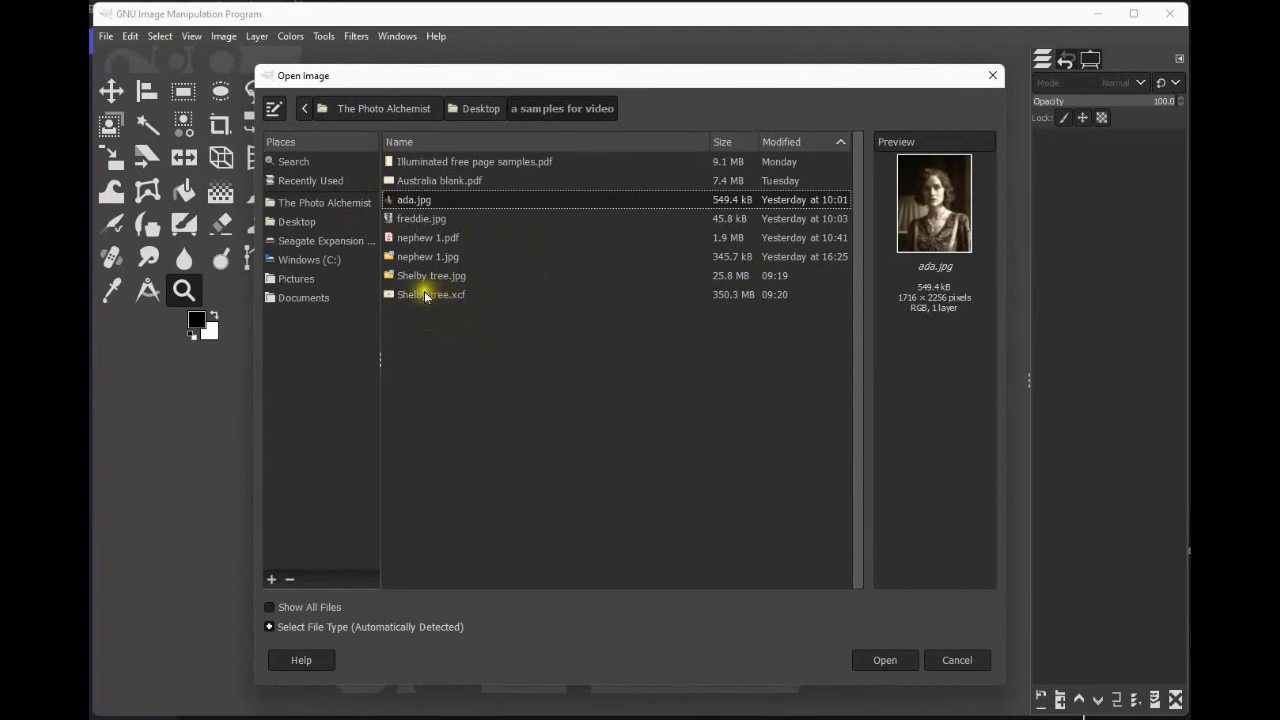
pyautogui.click(422, 295)
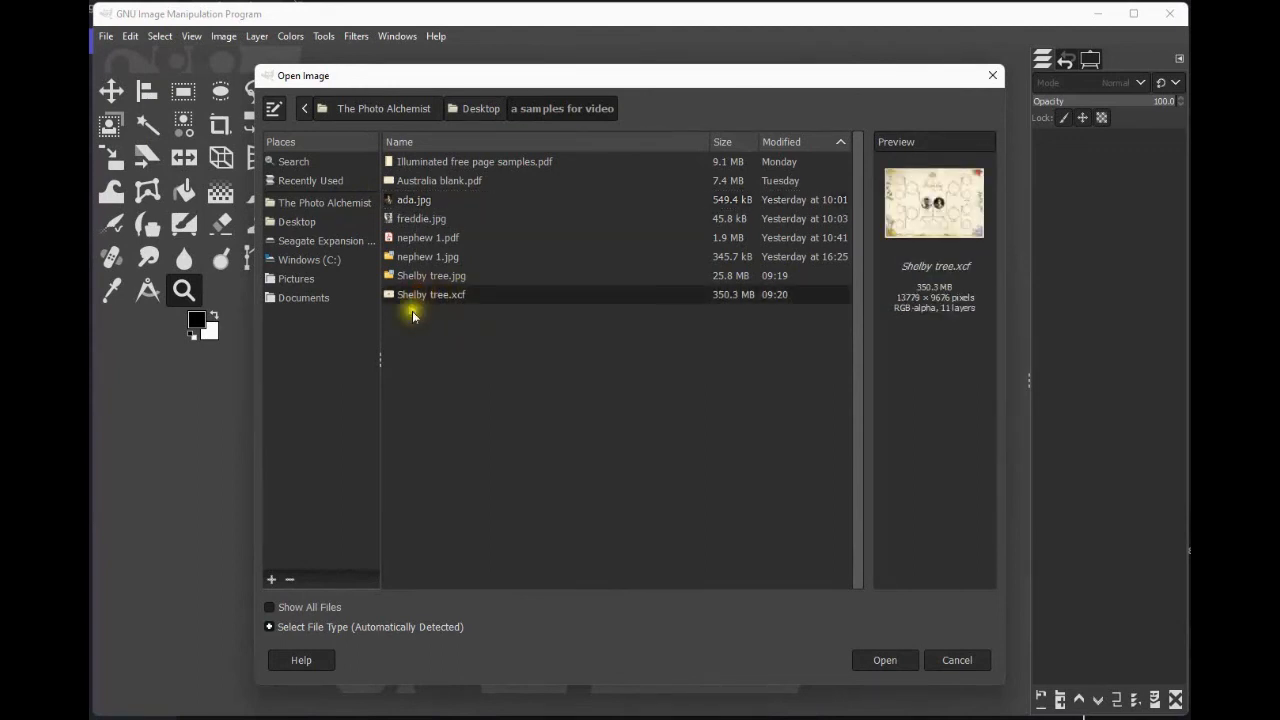
pyautogui.click(883, 660)
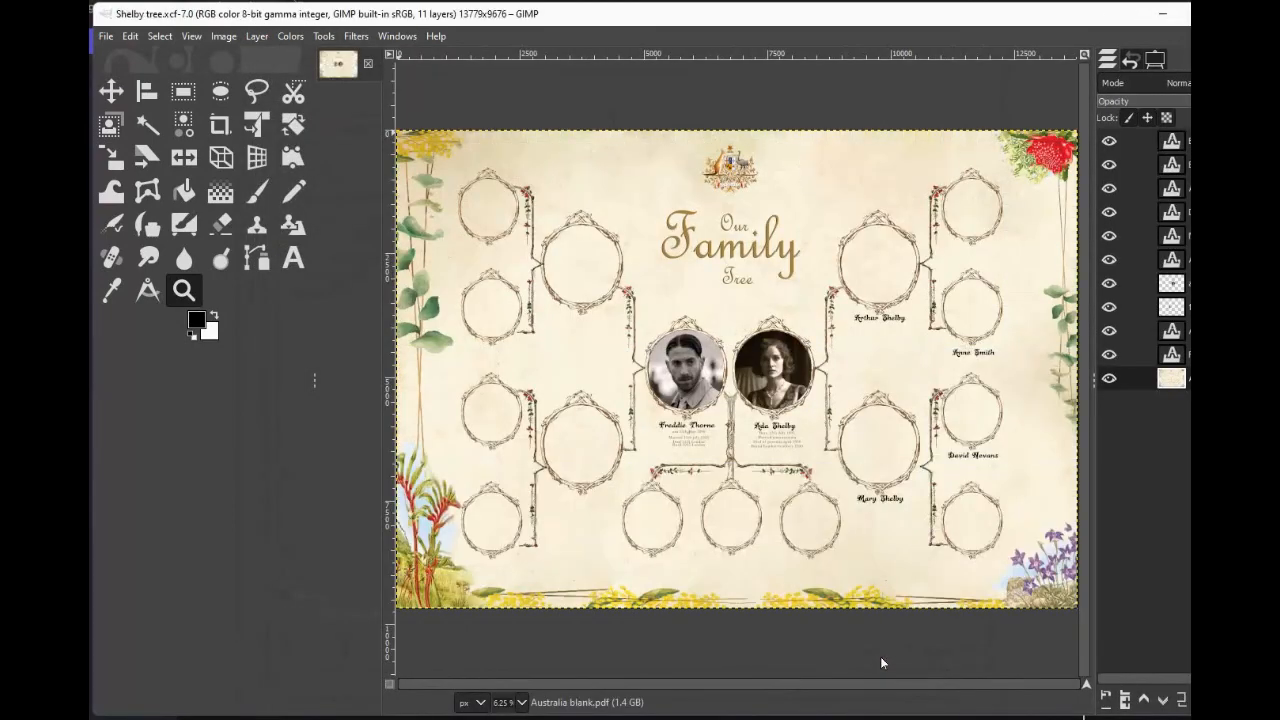
# Save the reopened 'Shelby tree.xcf' and close the image.
pyautogui.moveTo(1255, 587); pyautogui.dragTo(1183, 588)
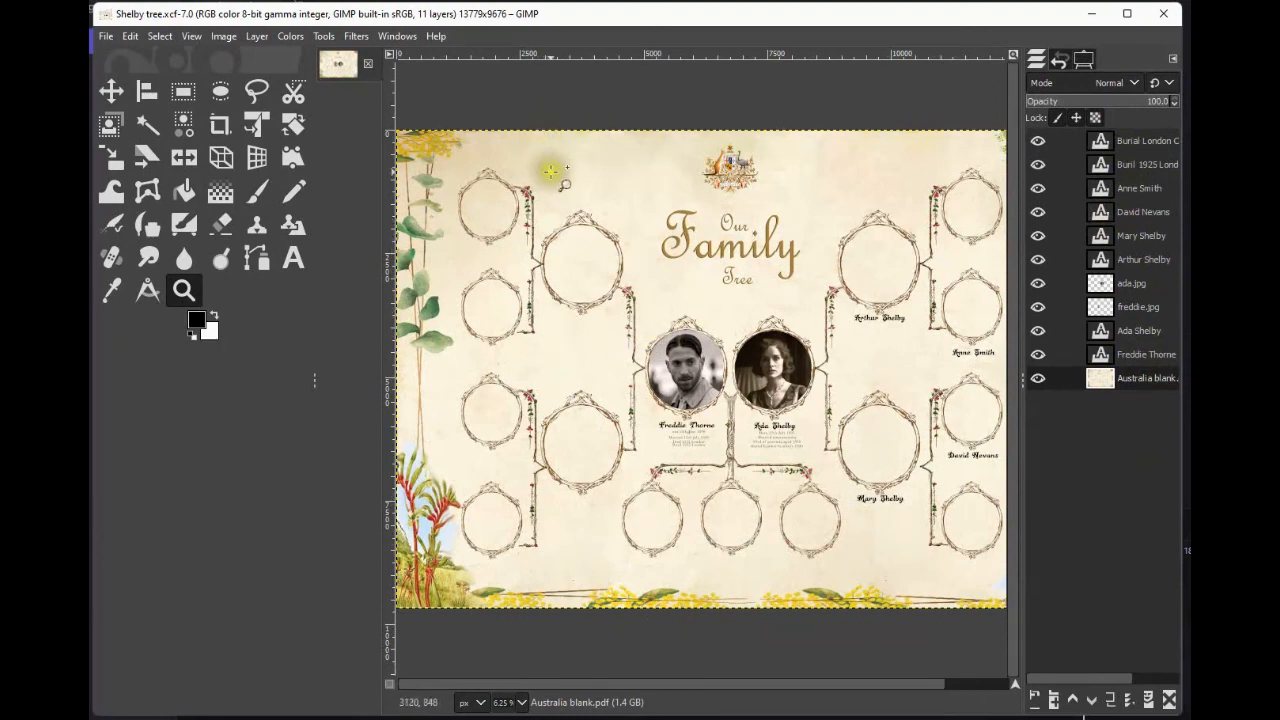
pyautogui.click(106, 40)
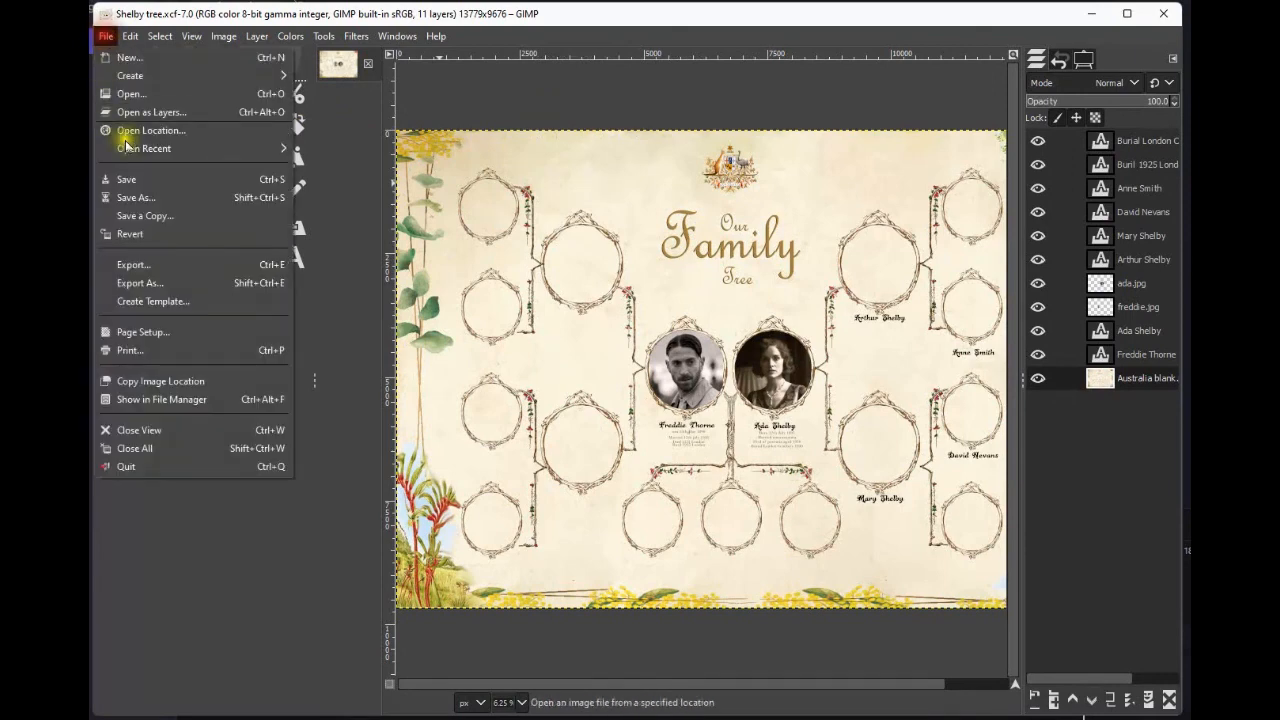
pyautogui.click(157, 181)
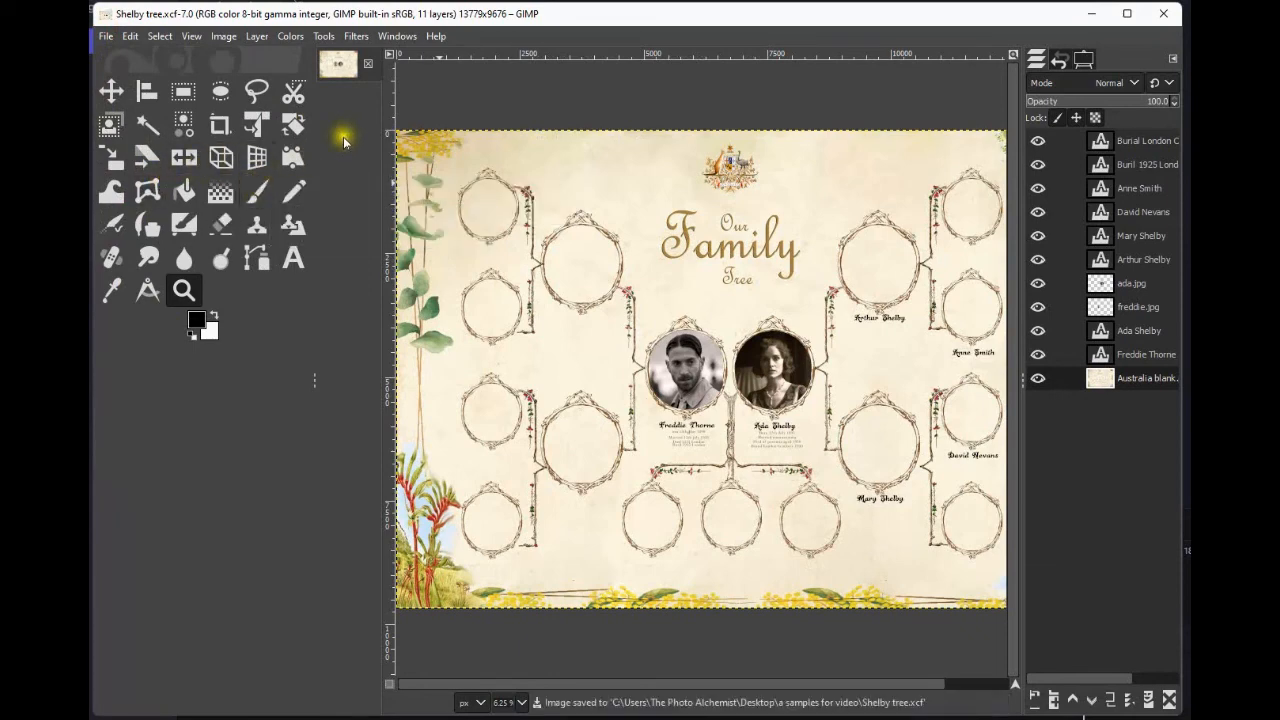
pyautogui.click(369, 66)
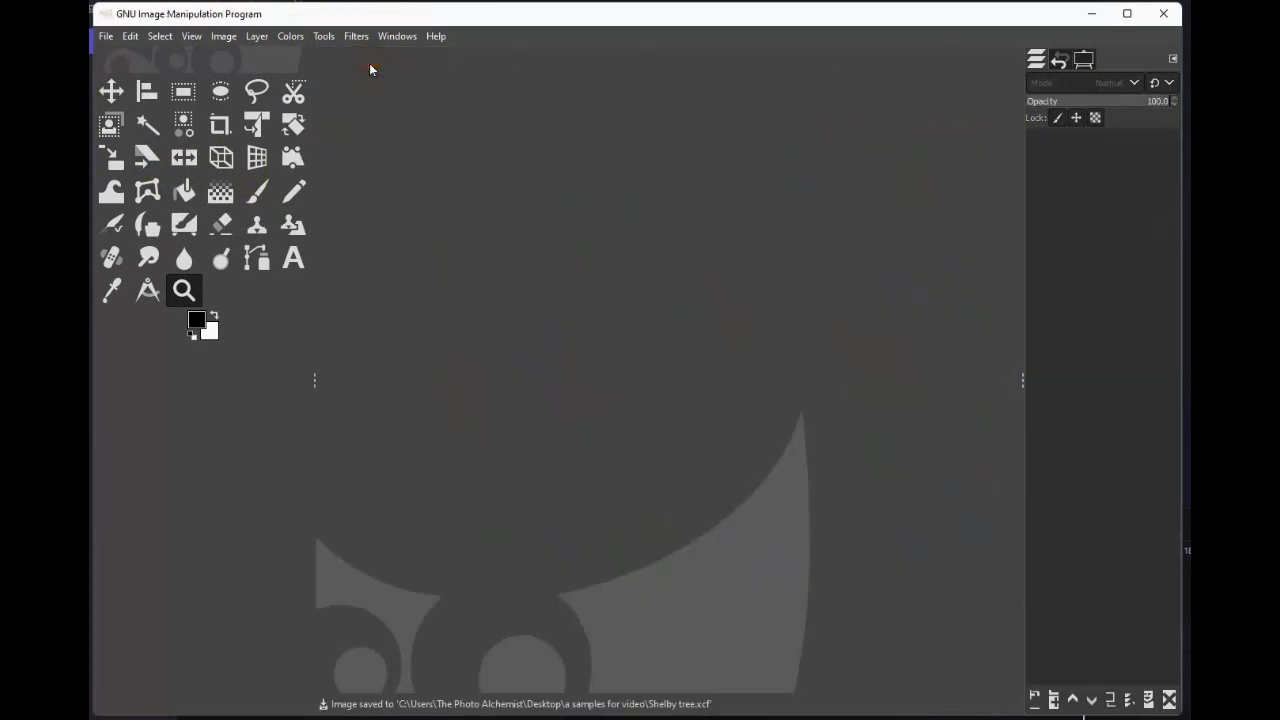
# Open the exported 'Shelby tree.jpg' from the samples folder.
pyautogui.click(105, 37)
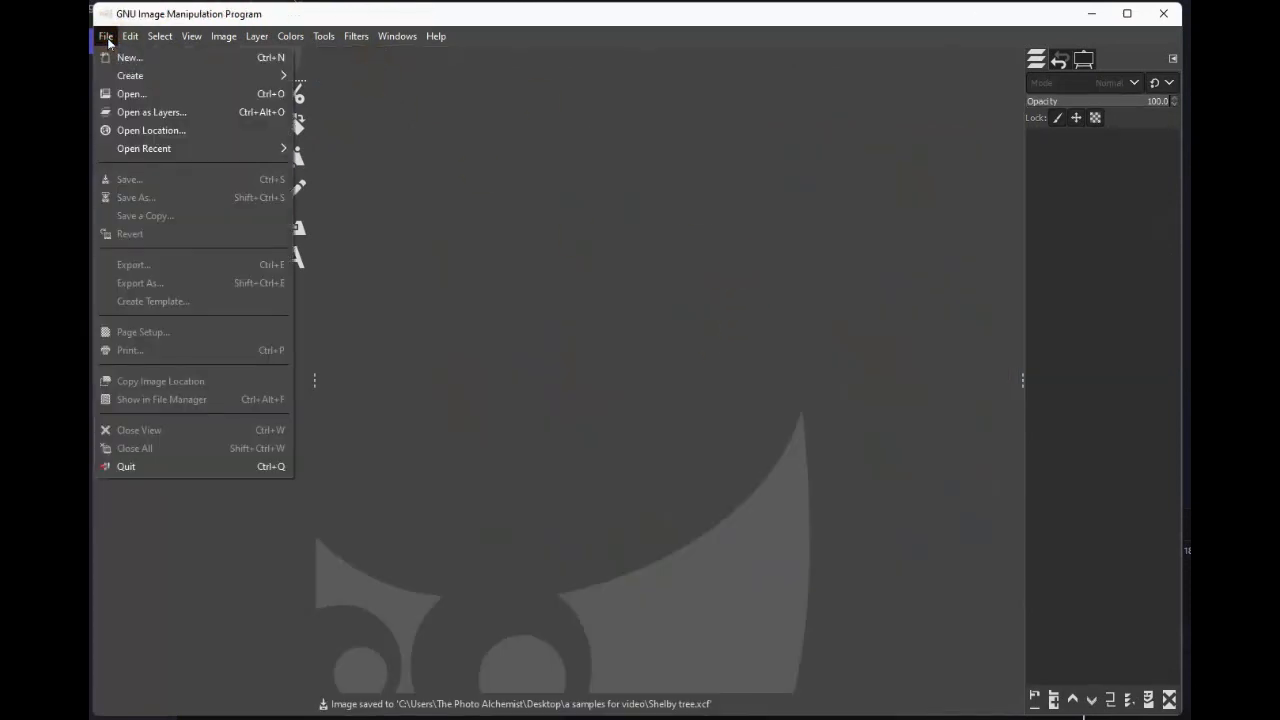
pyautogui.click(148, 96)
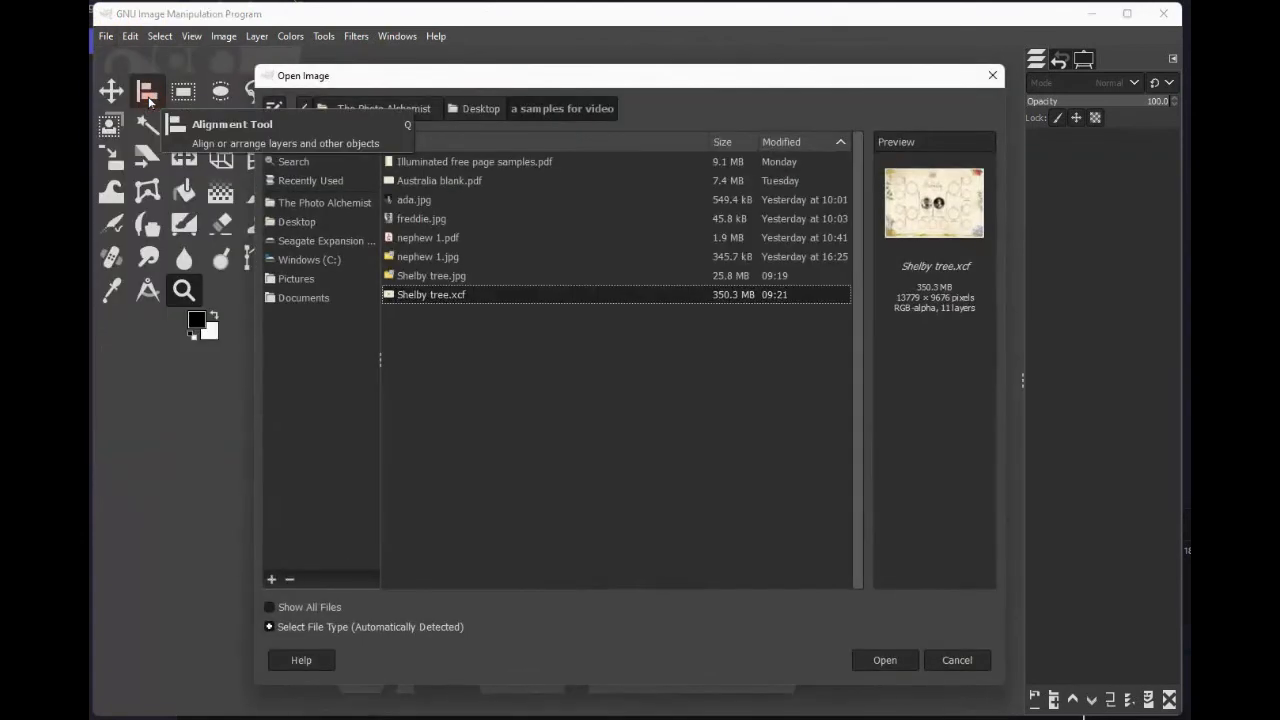
pyautogui.click(456, 278)
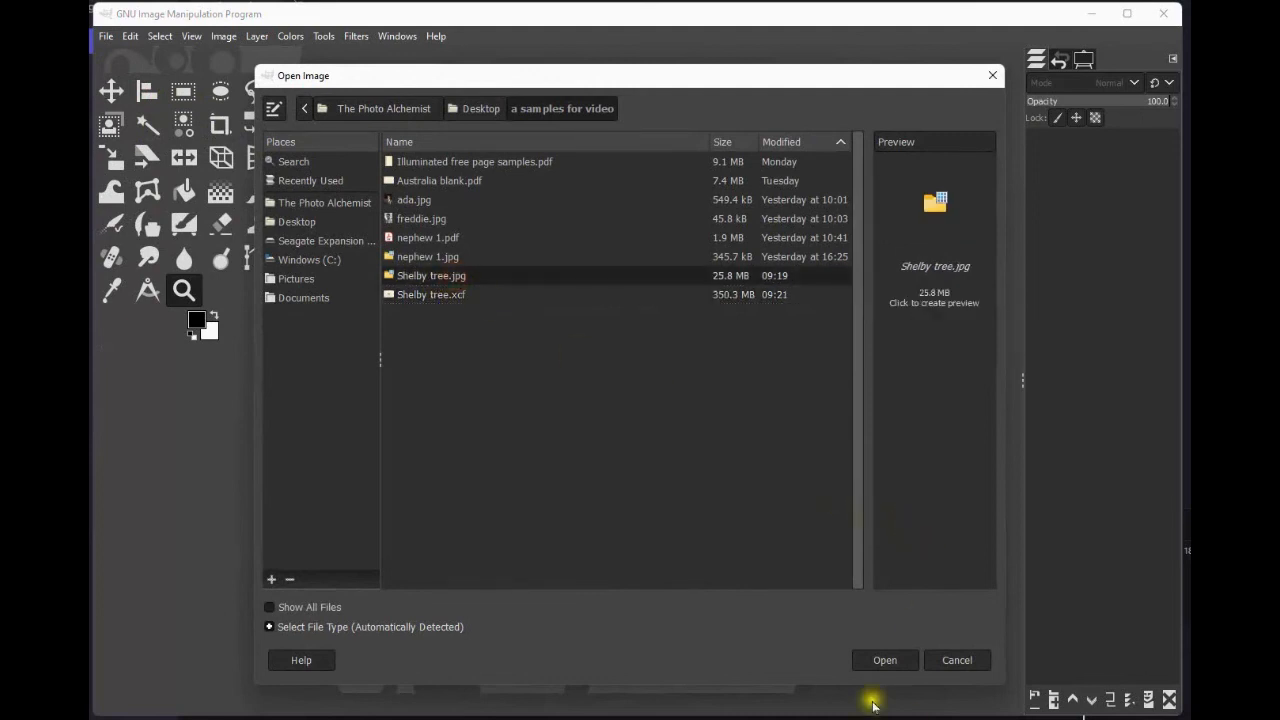
pyautogui.click(888, 661)
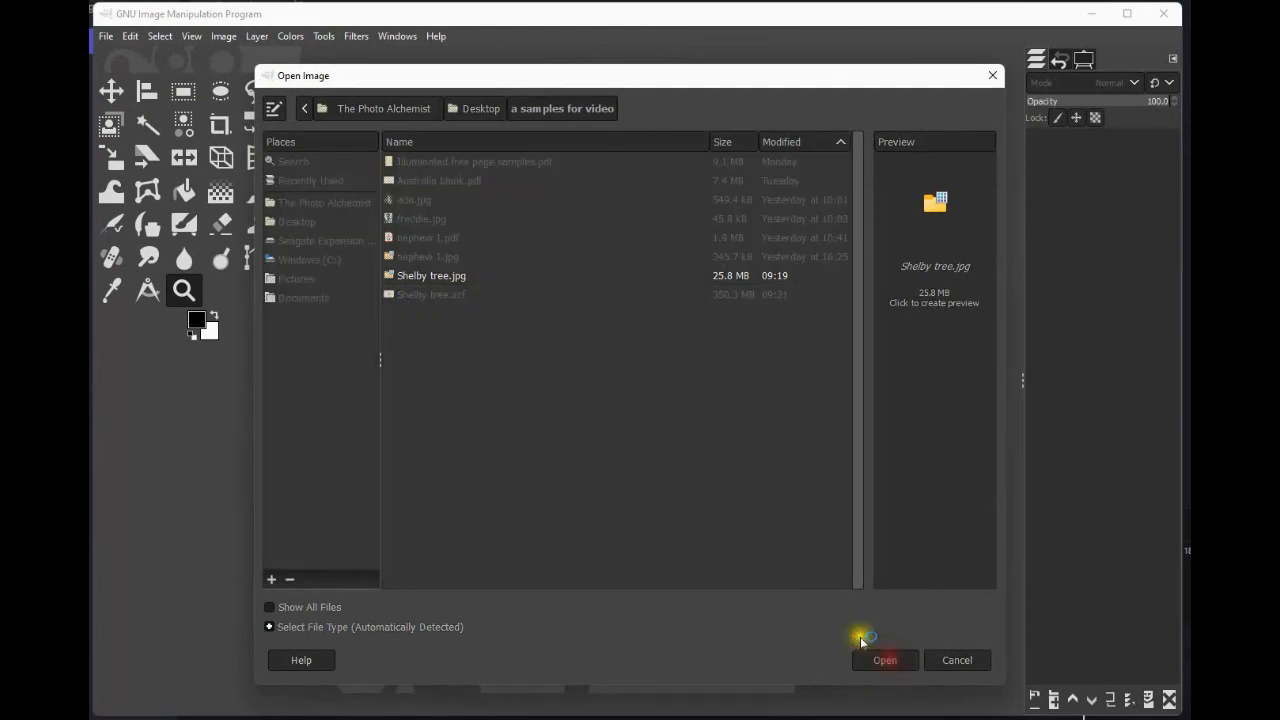